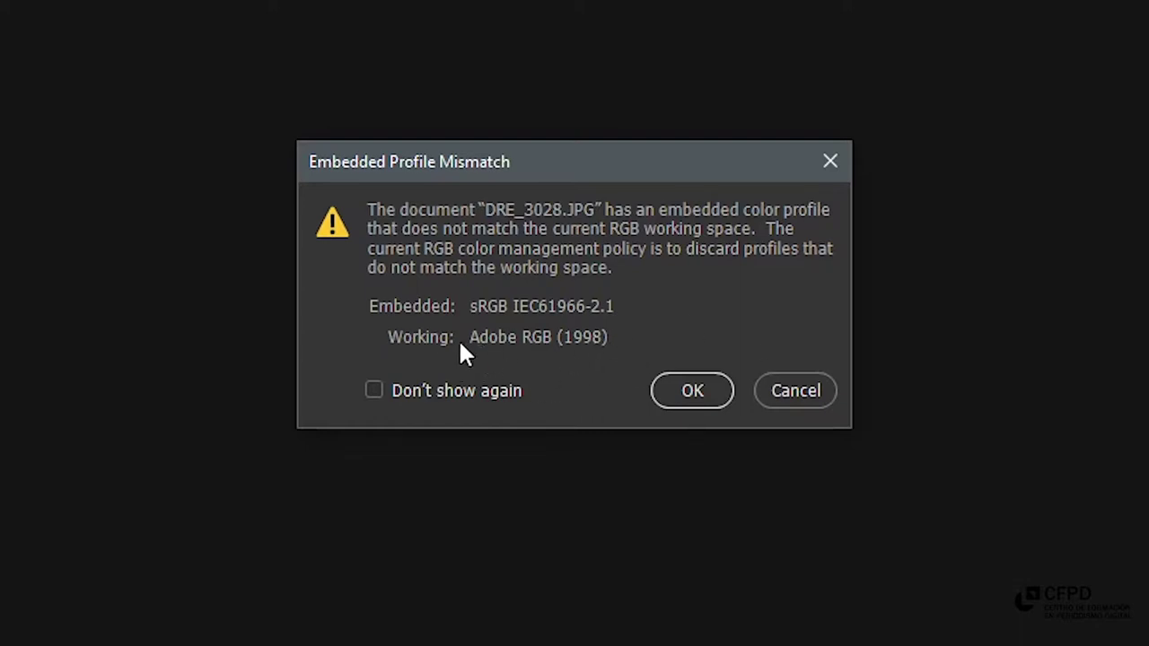
Step: Accept the profile mismatch warning to open DRE_3028.JPG, then duplicate Background as Layer 1
left_click(692, 391)
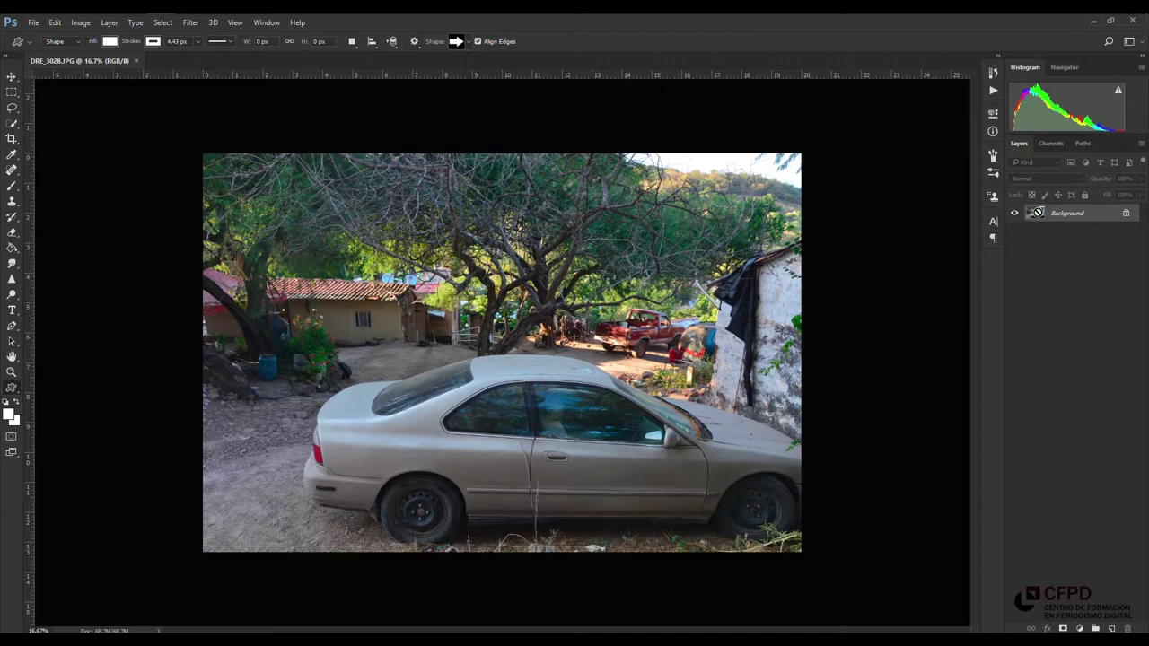
key("ctrl+j")
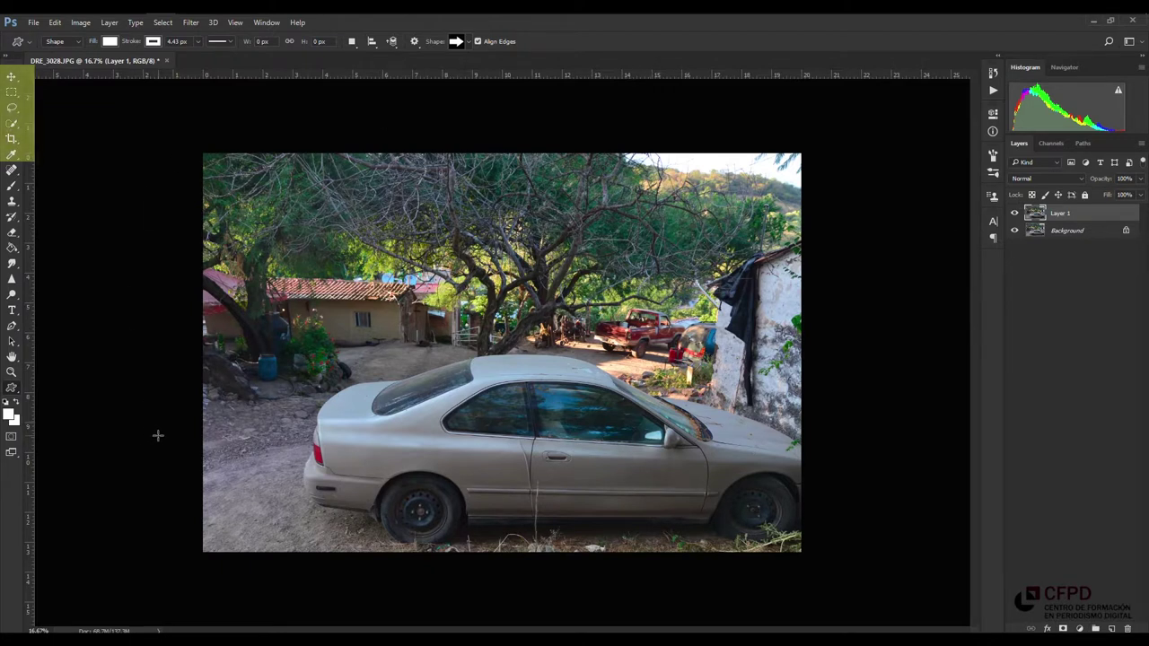
Step: Draw a rectangular selection over the car, nudge it around, then deselect
key("m")
left_click_drag(236, 197, 619, 441)
left_click_drag(327, 293, 353, 358)
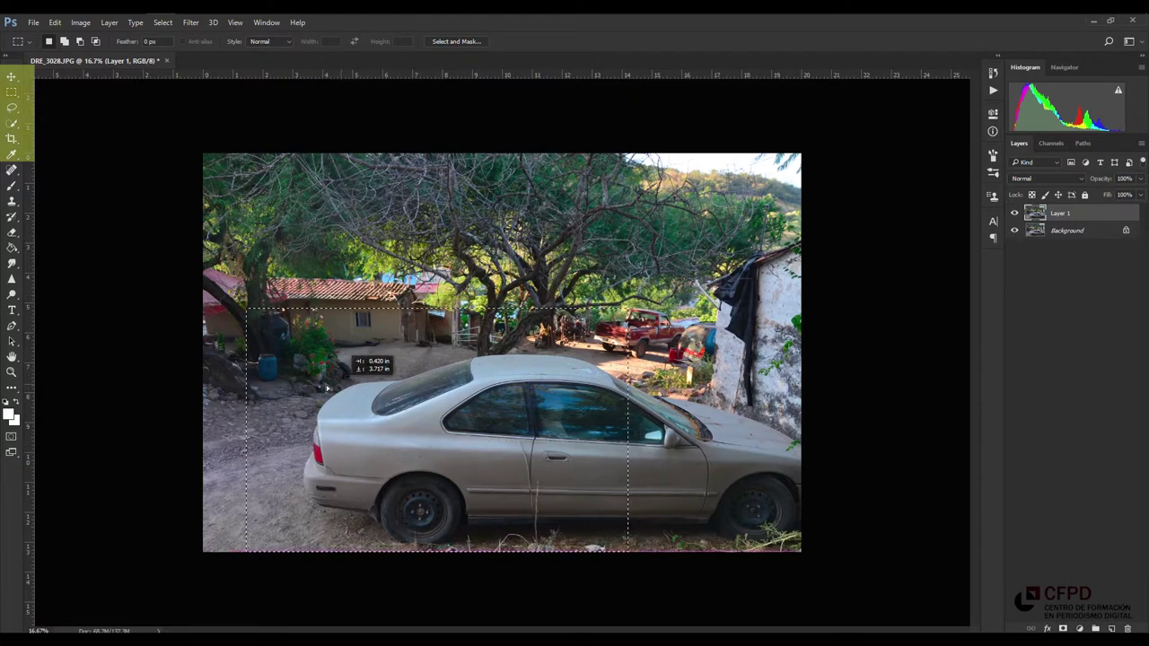
mouse_move(353, 357)
left_mouse_down()
mouse_move(366, 388)
mouse_move(348, 323)
left_mouse_up()
key("ctrl+d")
Step: Try the Lasso and Quick Selection tools on the car's body, then pick the Crop tool
key("l")
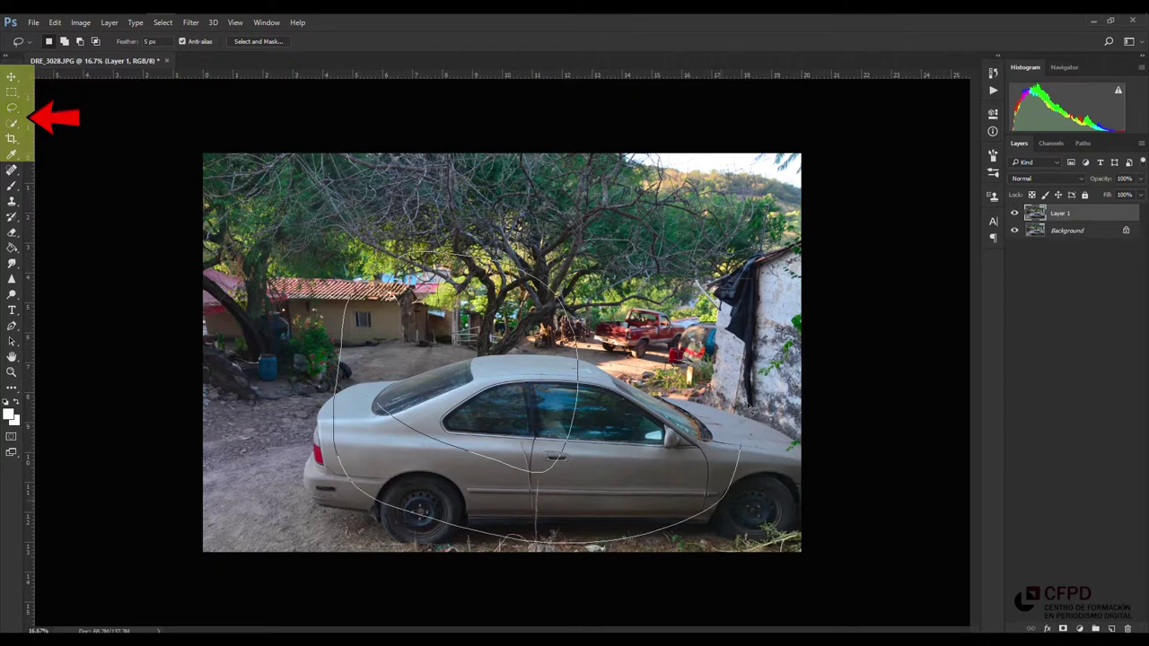
left_click(24, 126)
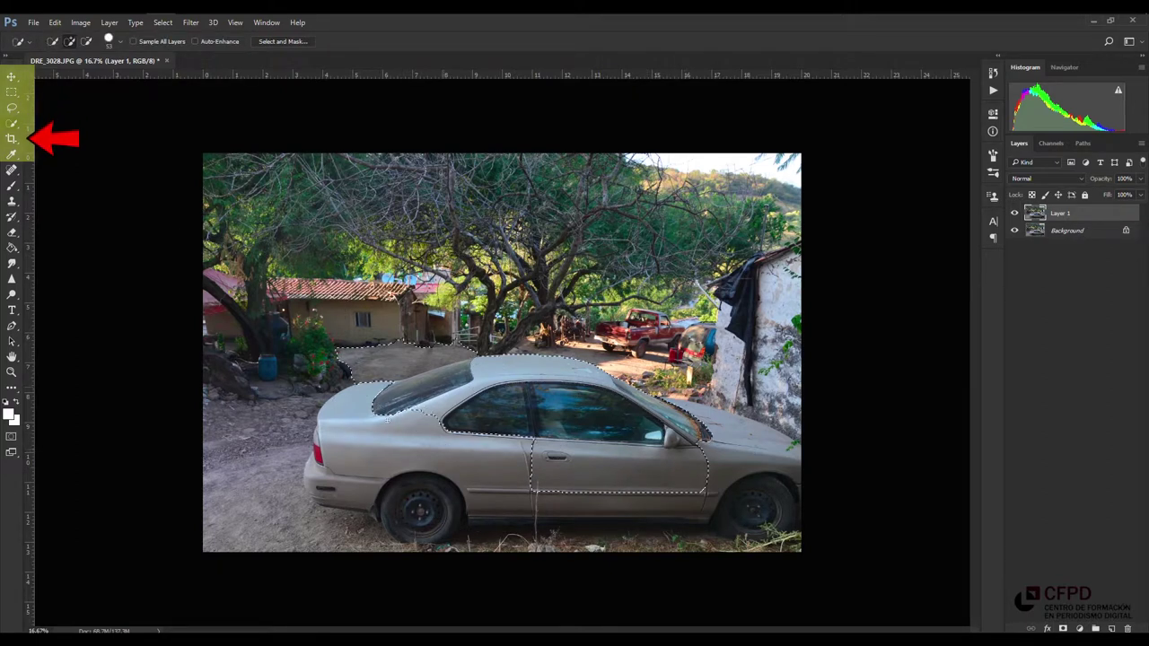
left_click(12, 139)
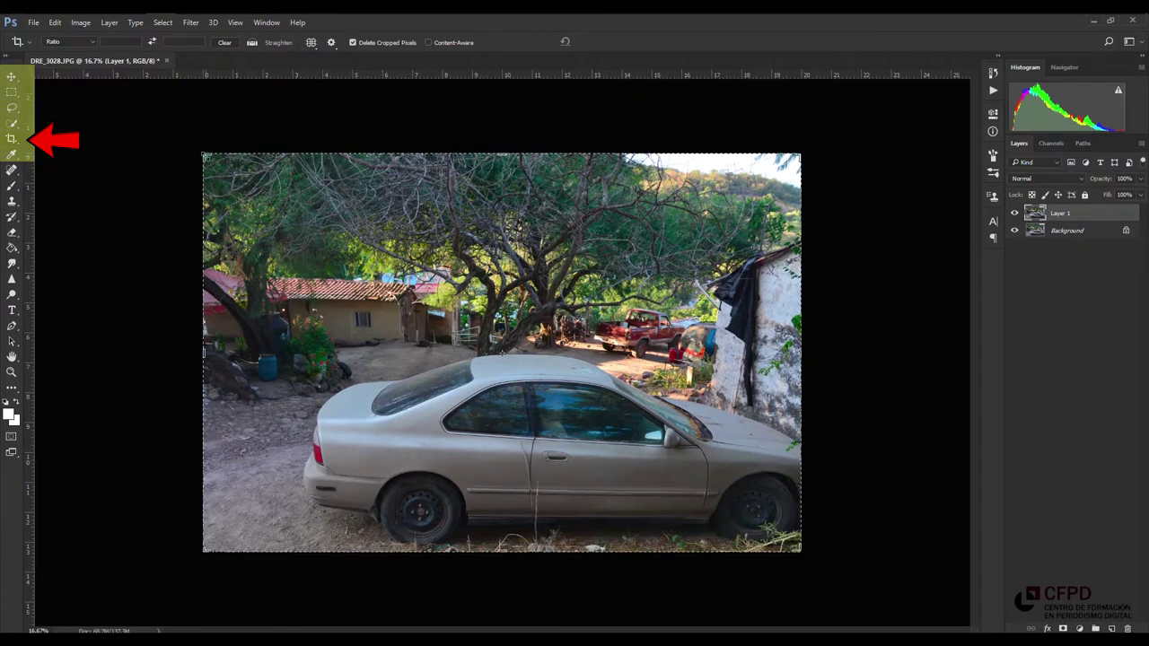
left_click_drag(204, 157, 257, 219)
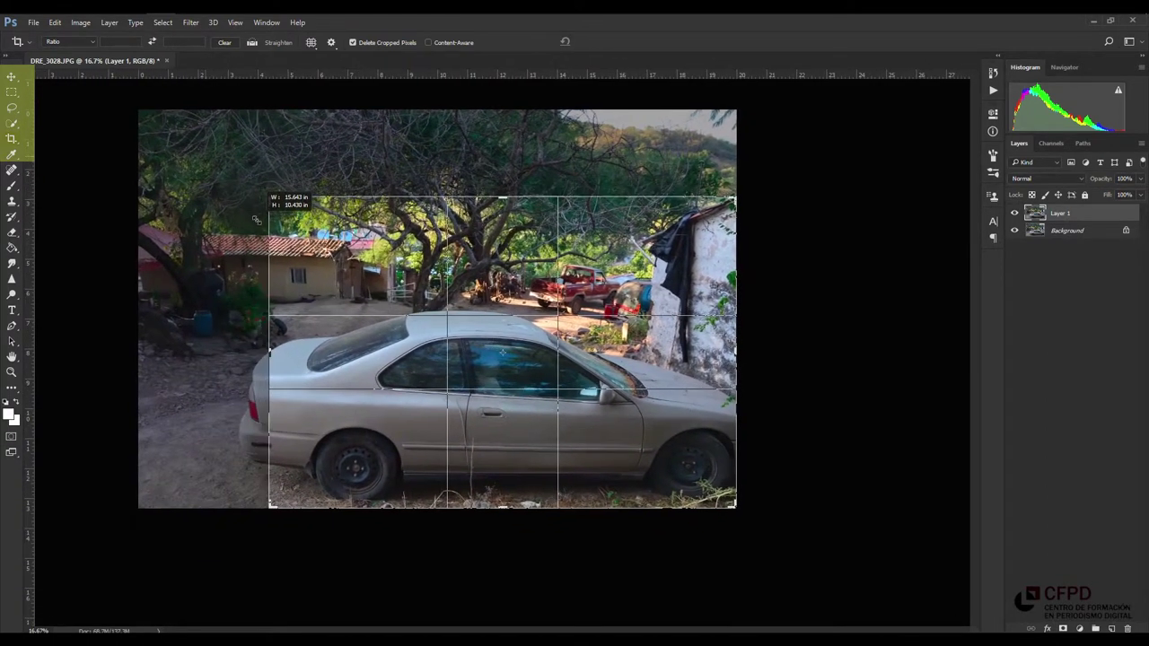
left_click_drag(257, 219, 259, 228)
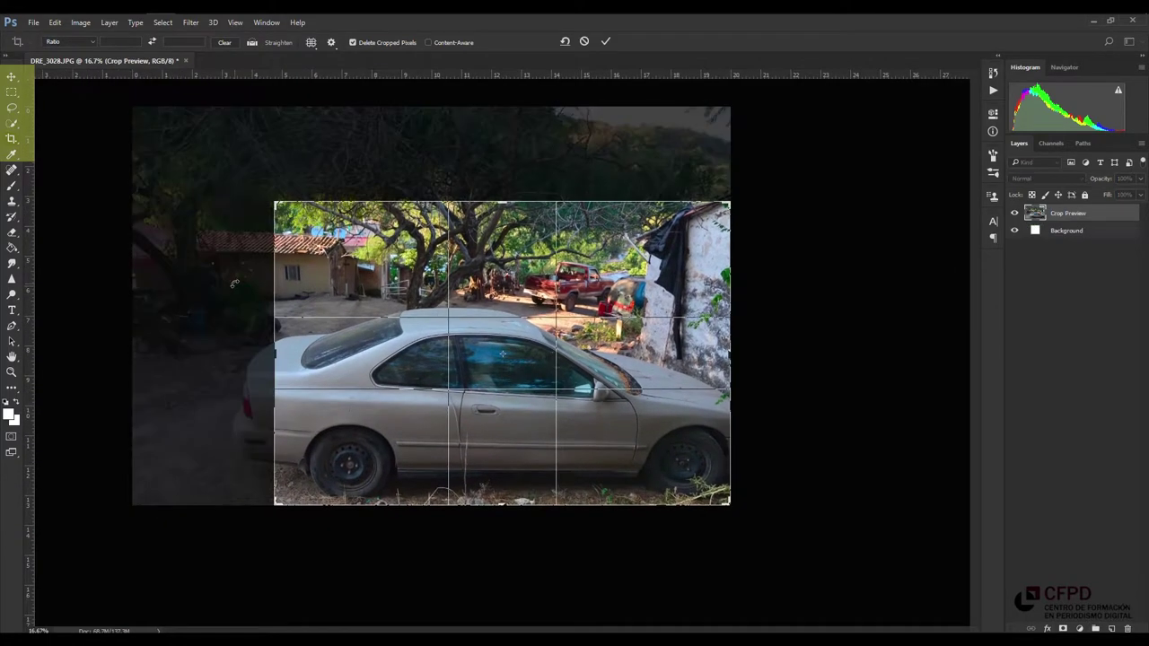
key("Return")
key("h")
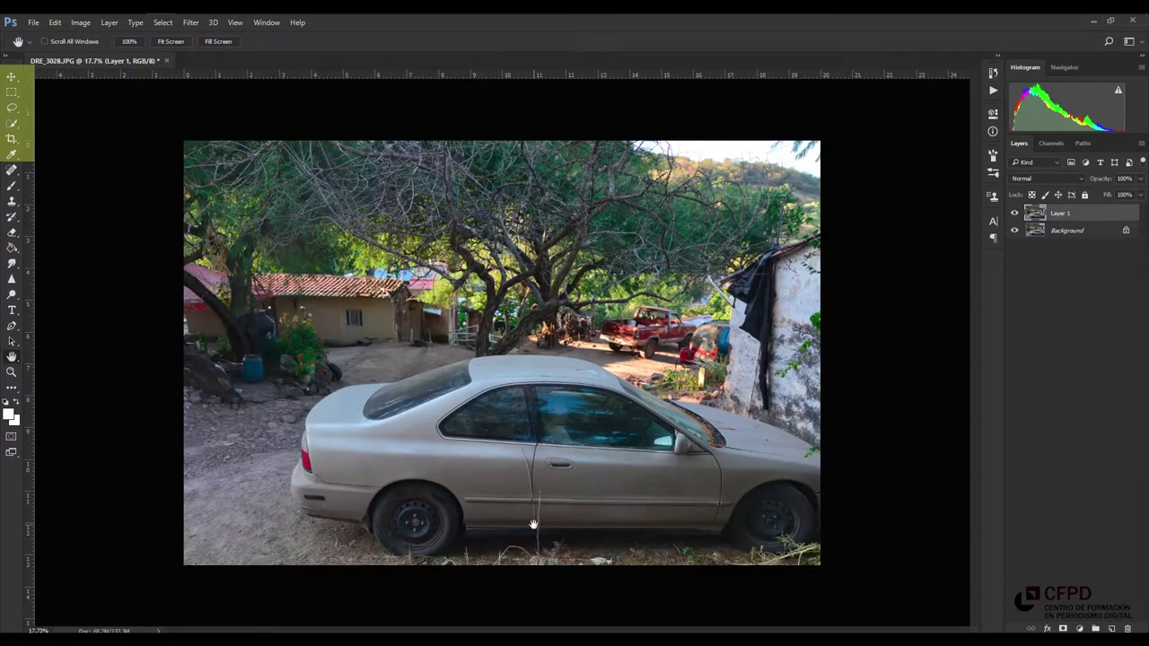
key("c")
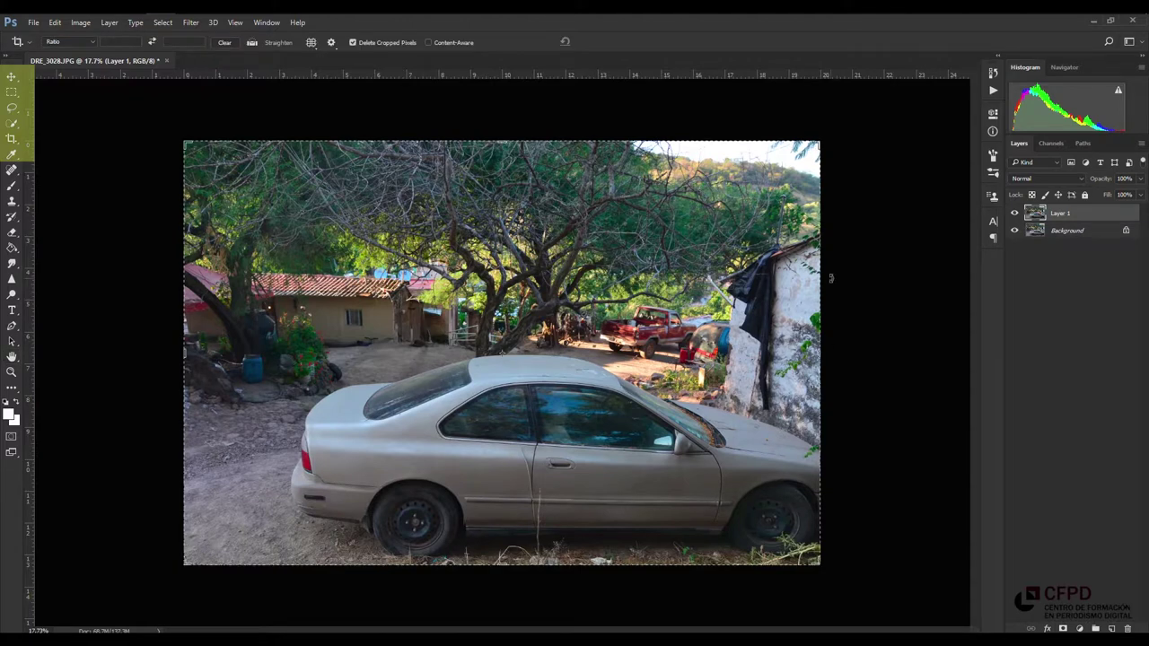
left_click_drag(815, 140, 821, 141)
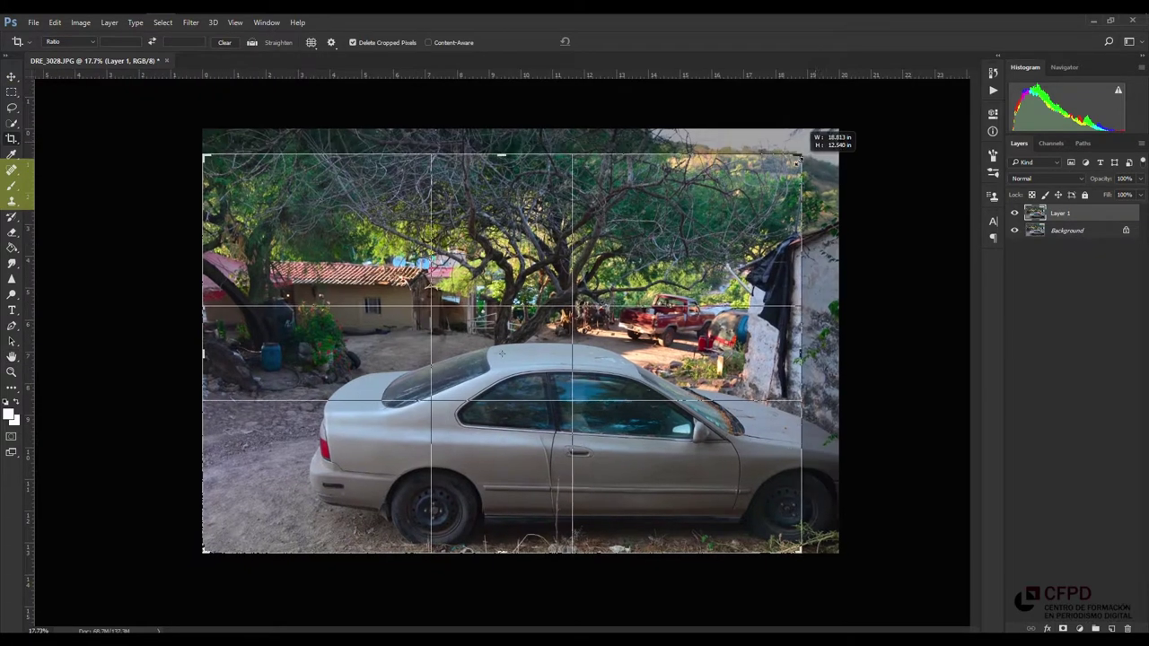
key("Return")
key("h")
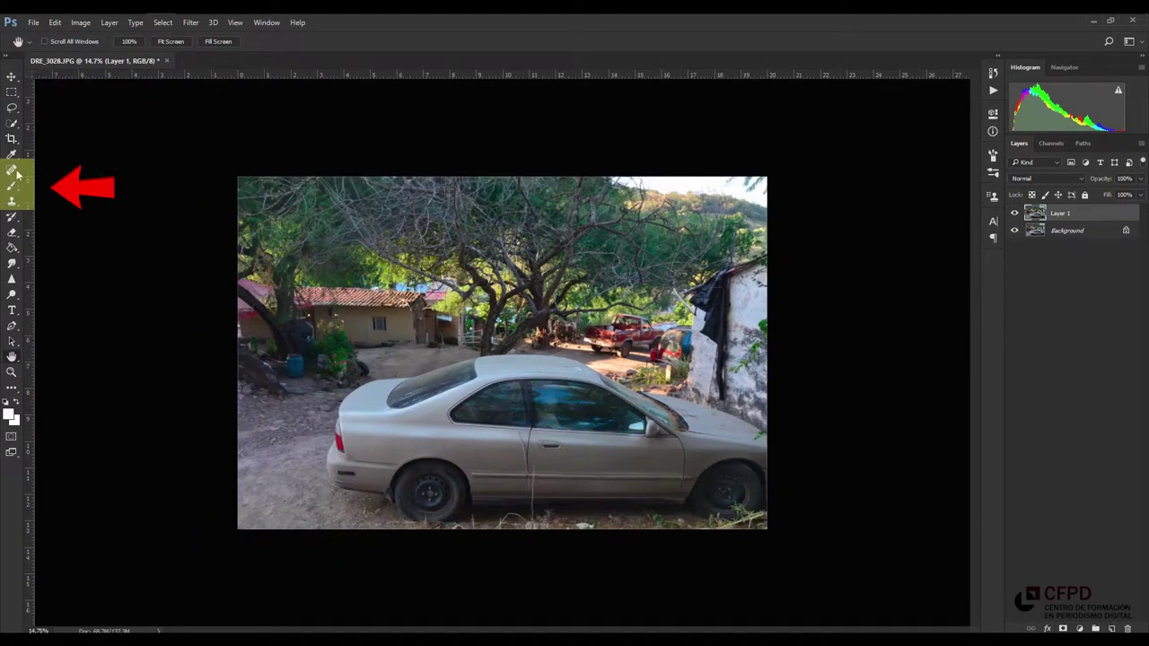
left_click(17, 173)
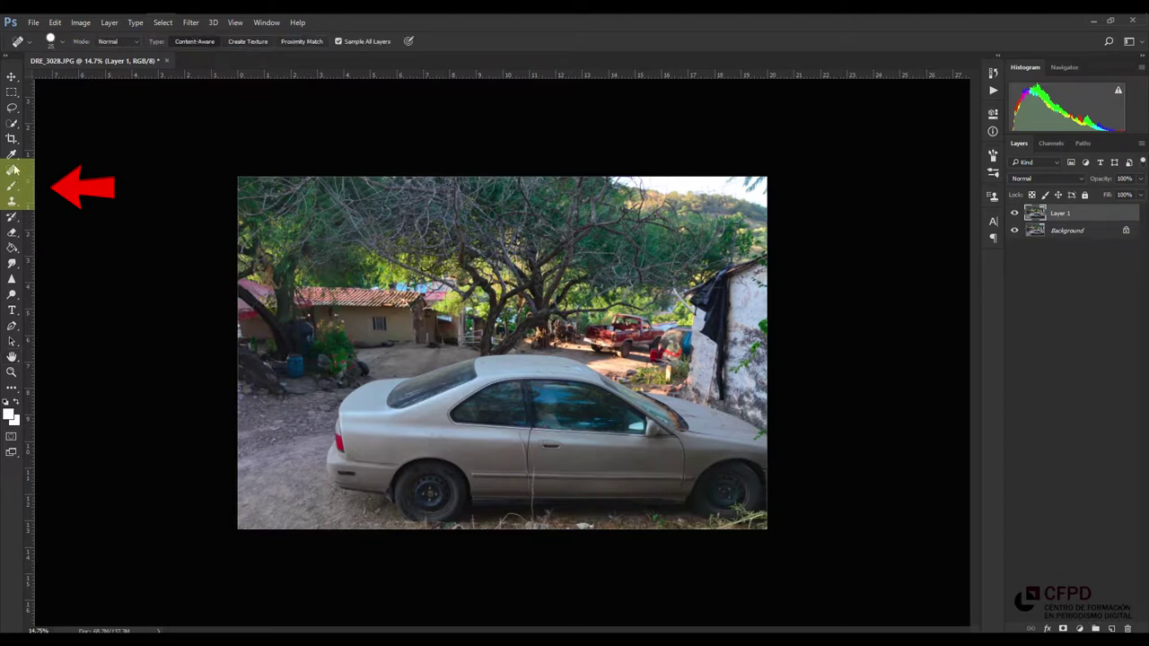
Step: Select the Spot Healing Brush, zoom in on the house, then fit the whole photo on screen
right_click(17, 176)
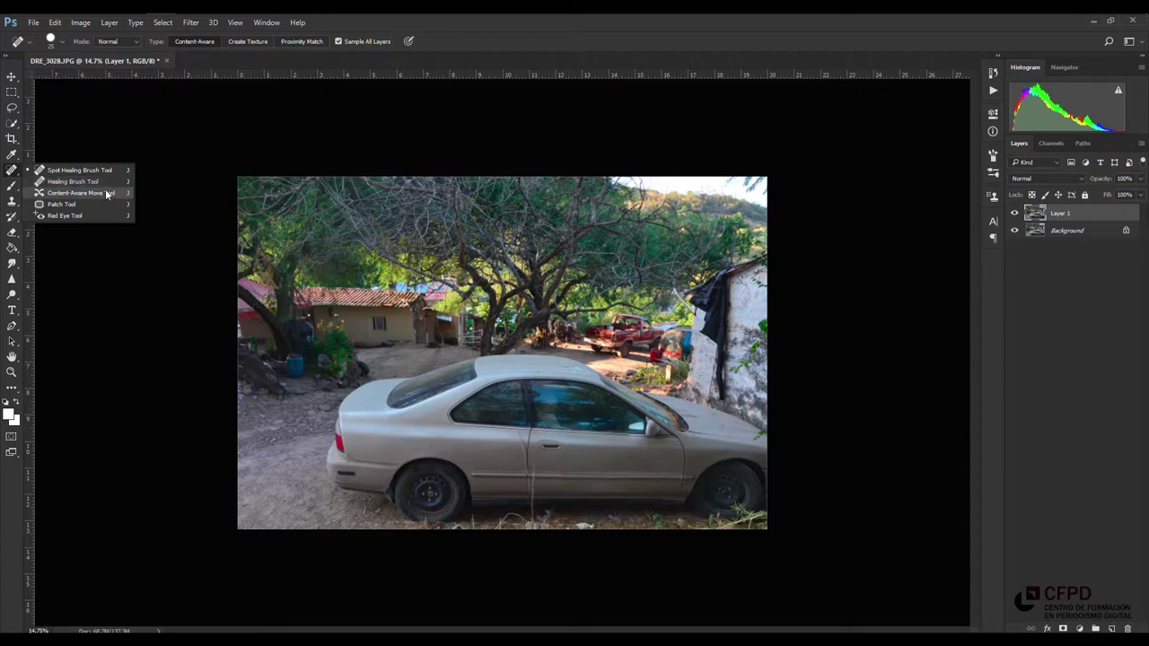
left_click(79, 169)
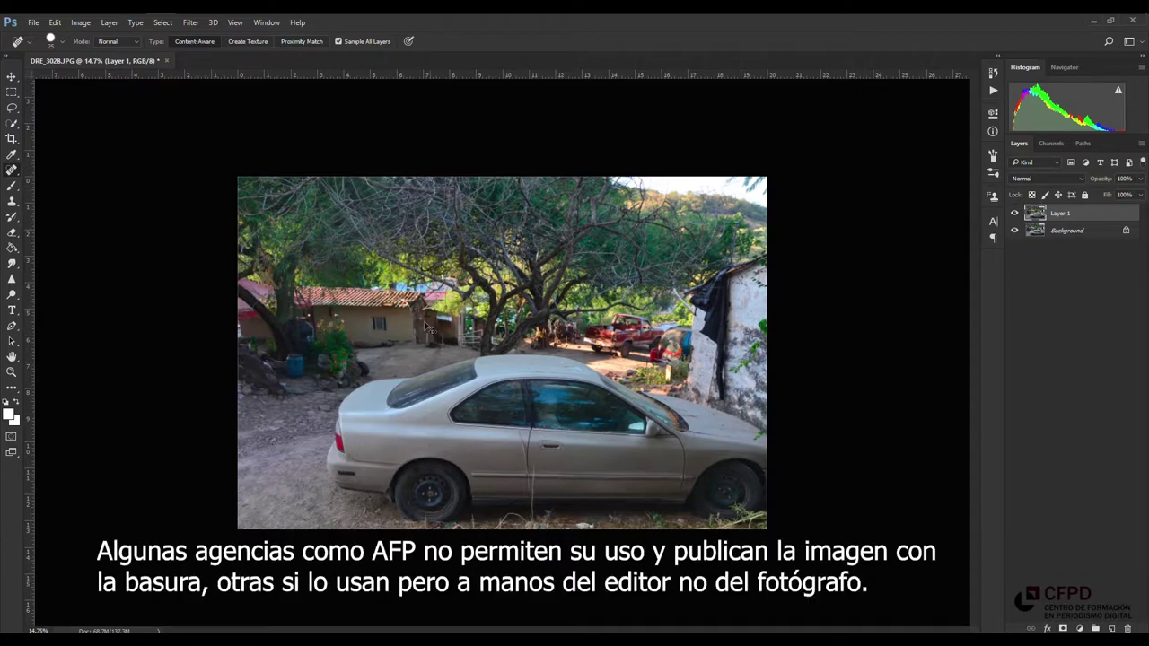
key("ctrl+plus")
left_click_drag(415, 336, 466, 379)
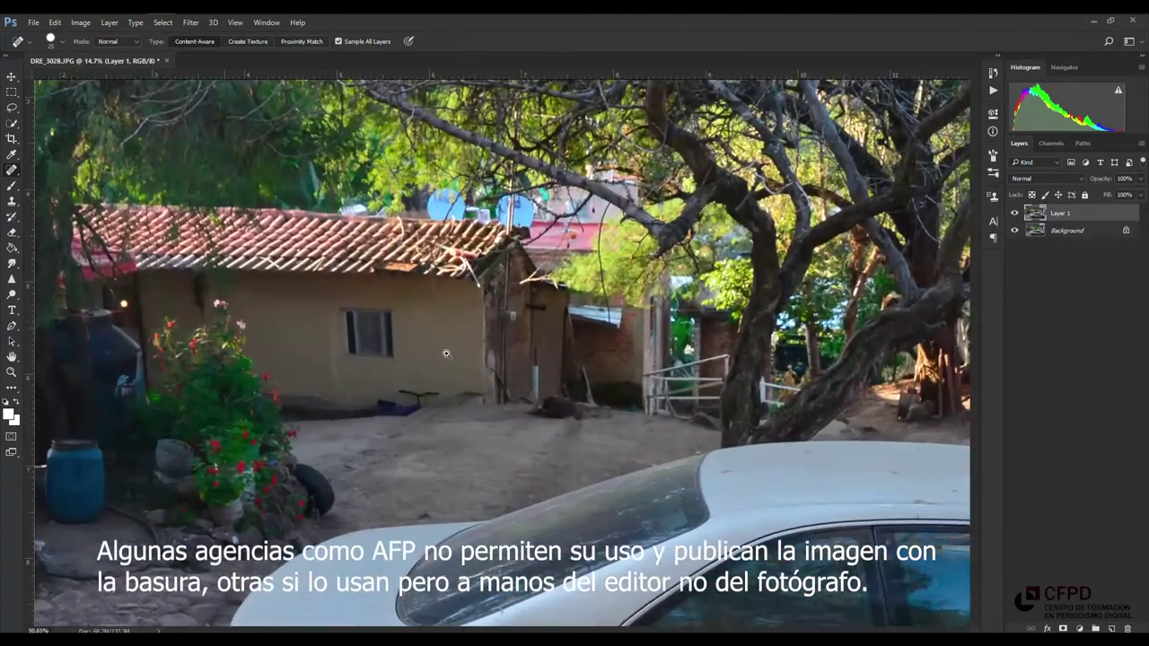
key("ctrl+0")
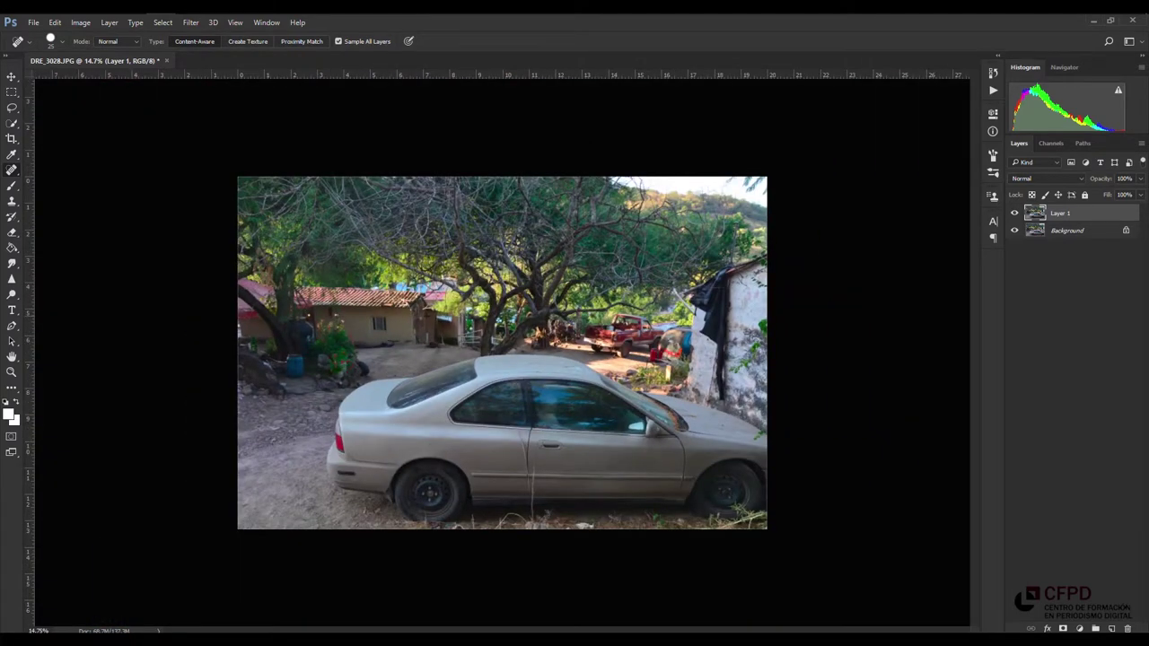
Step: Zoom into the yellow house and spot-heal the dark mark below the window, toggling Layer 1 to compare
left_click_drag(395, 333, 492, 333)
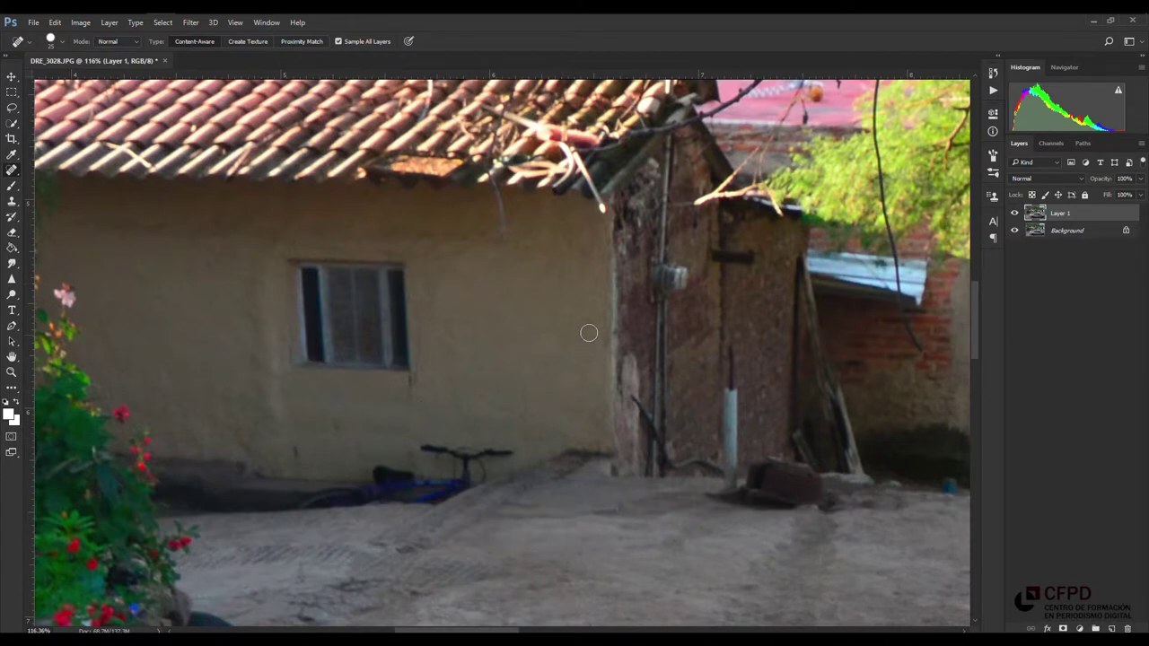
left_click(417, 385)
left_click(1016, 214)
left_click(1016, 214)
left_click(1016, 213)
left_click(1016, 214)
Step: Spot-heal along the window sill and toggle Layer 1's visibility to compare before and after
mouse_move(290, 366)
left_mouse_down()
mouse_move(423, 370)
mouse_move(367, 311)
mouse_move(467, 297)
mouse_move(290, 267)
mouse_move(300, 257)
mouse_move(364, 271)
mouse_move(288, 269)
mouse_move(271, 352)
mouse_move(267, 335)
left_mouse_up()
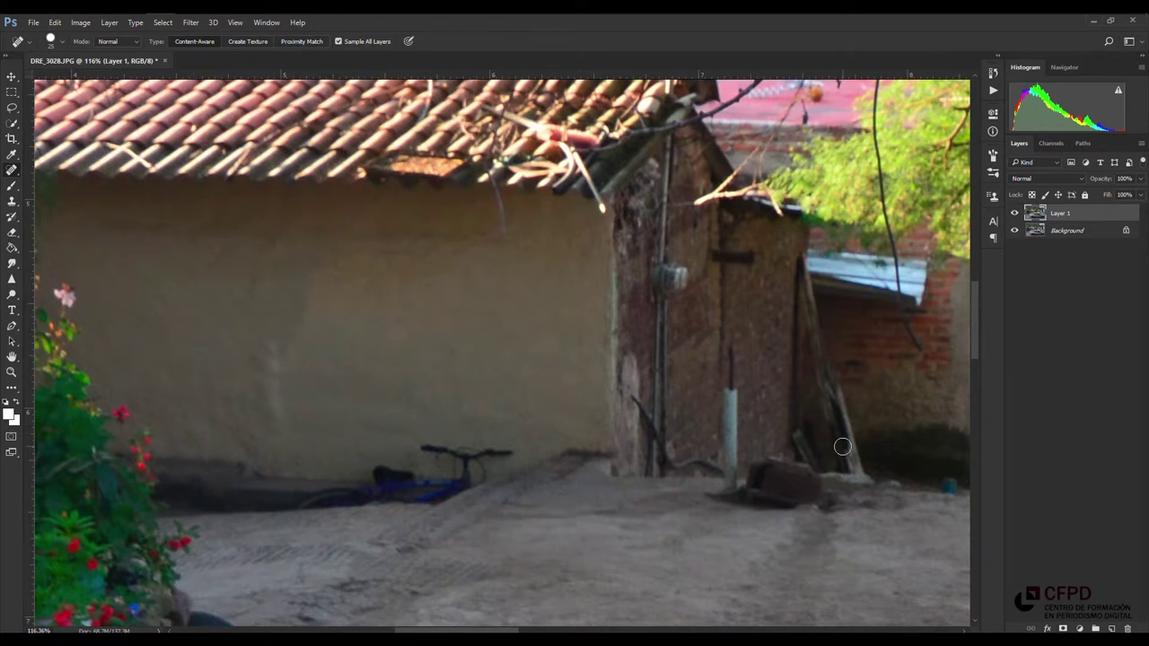
left_click(1016, 214)
left_click(1015, 214)
left_click(1016, 213)
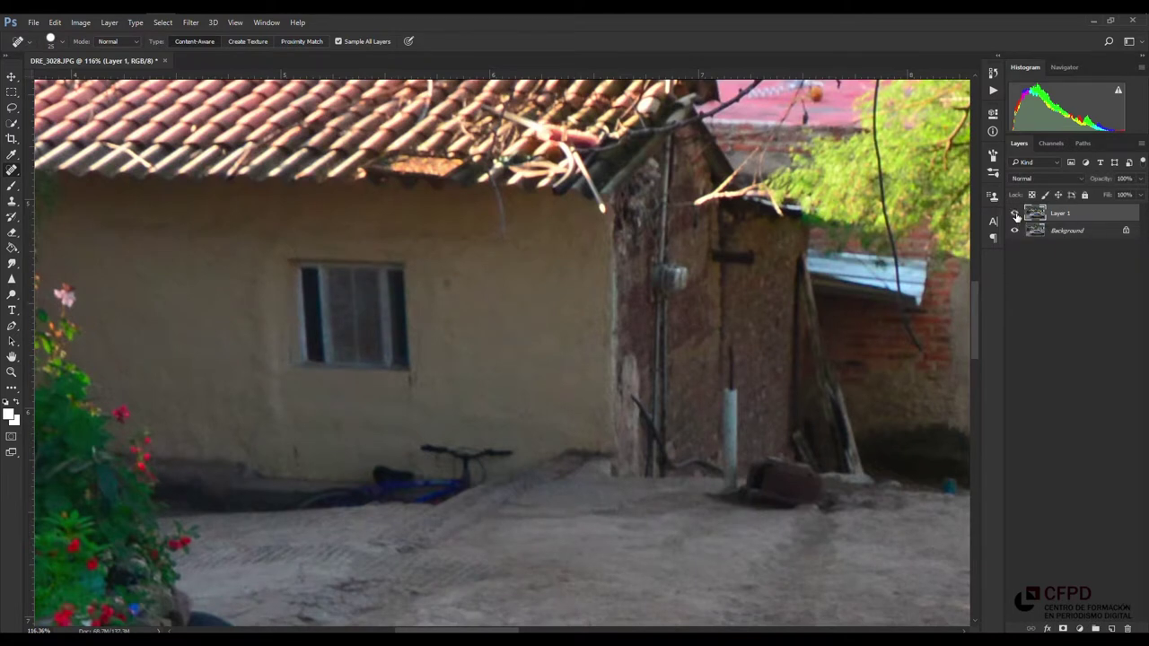
left_click(1016, 214)
right_click(15, 172)
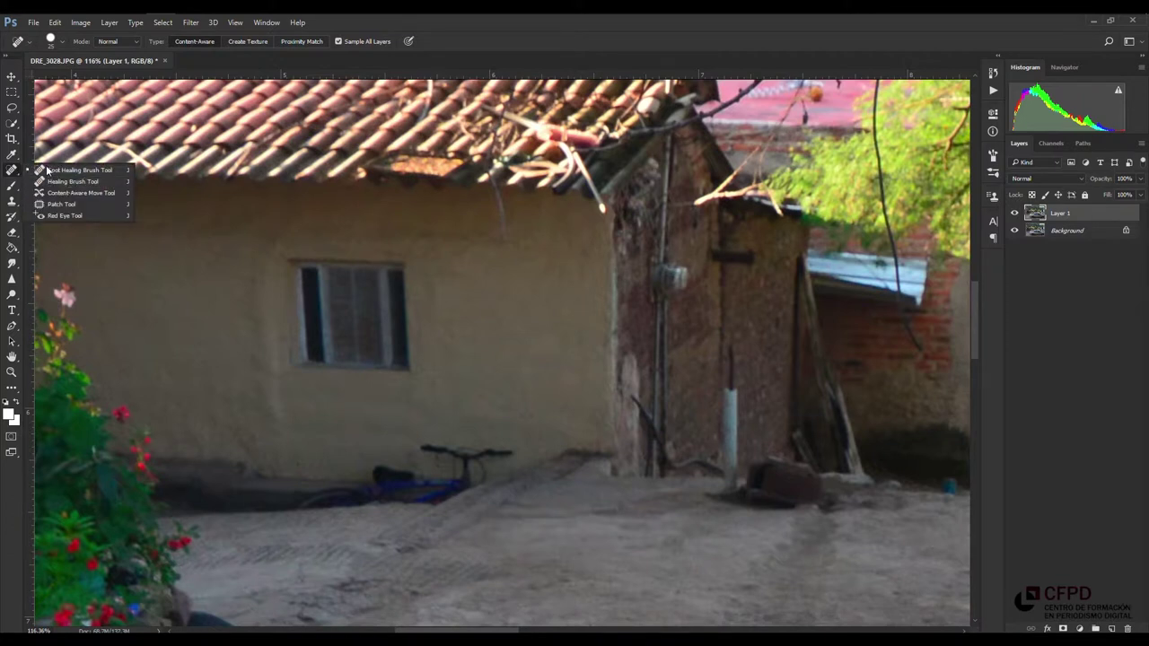
Step: With the Healing Brush, paint out the window frame and dark remnants into plain yellow wall
left_click(72, 182)
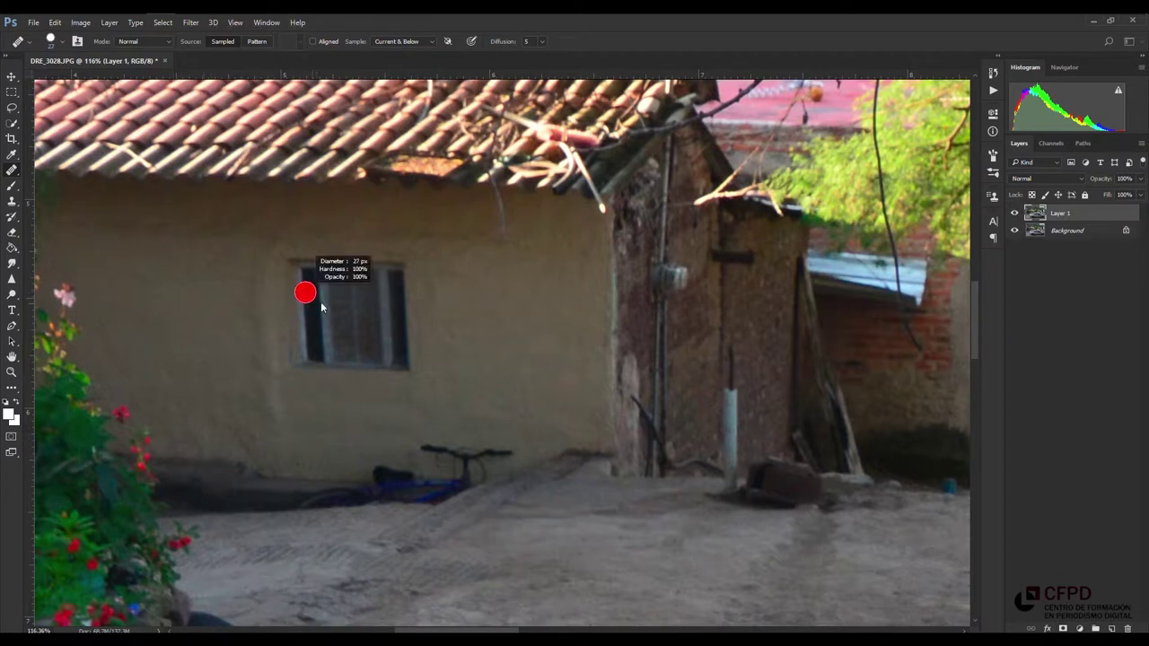
mouse_move(313, 277)
left_mouse_down()
mouse_move(307, 361)
mouse_move(317, 368)
left_mouse_up()
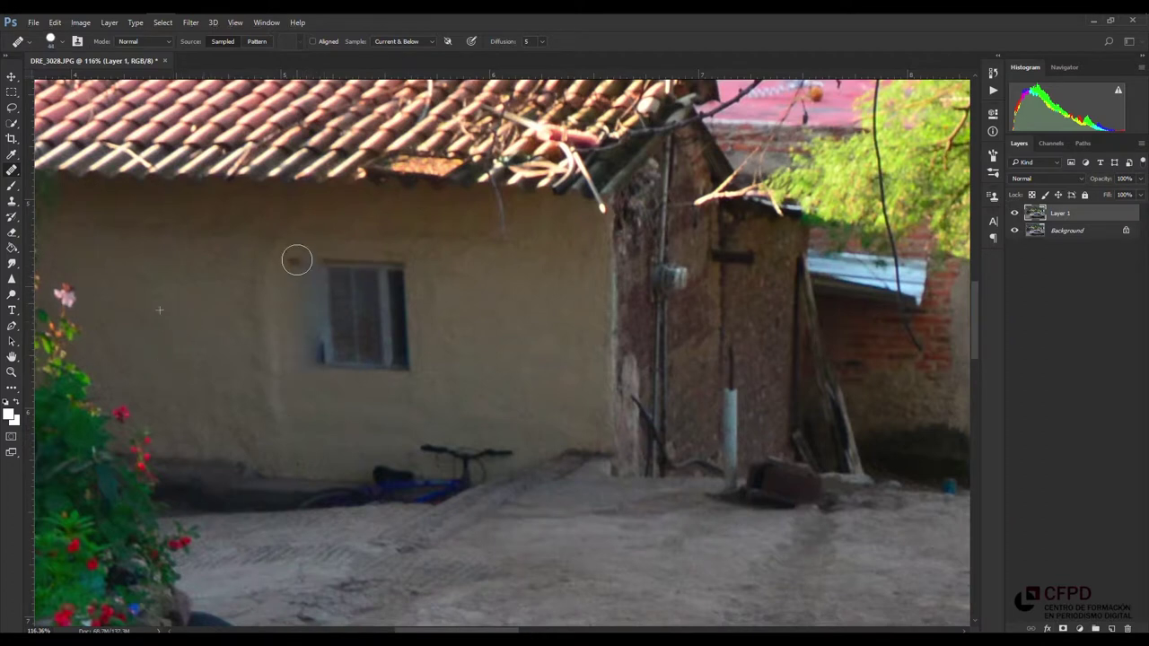
mouse_move(324, 312)
left_mouse_down()
mouse_move(347, 259)
mouse_move(365, 296)
mouse_move(405, 315)
mouse_move(387, 282)
mouse_move(373, 295)
left_mouse_up()
left_click(502, 316, "alt")
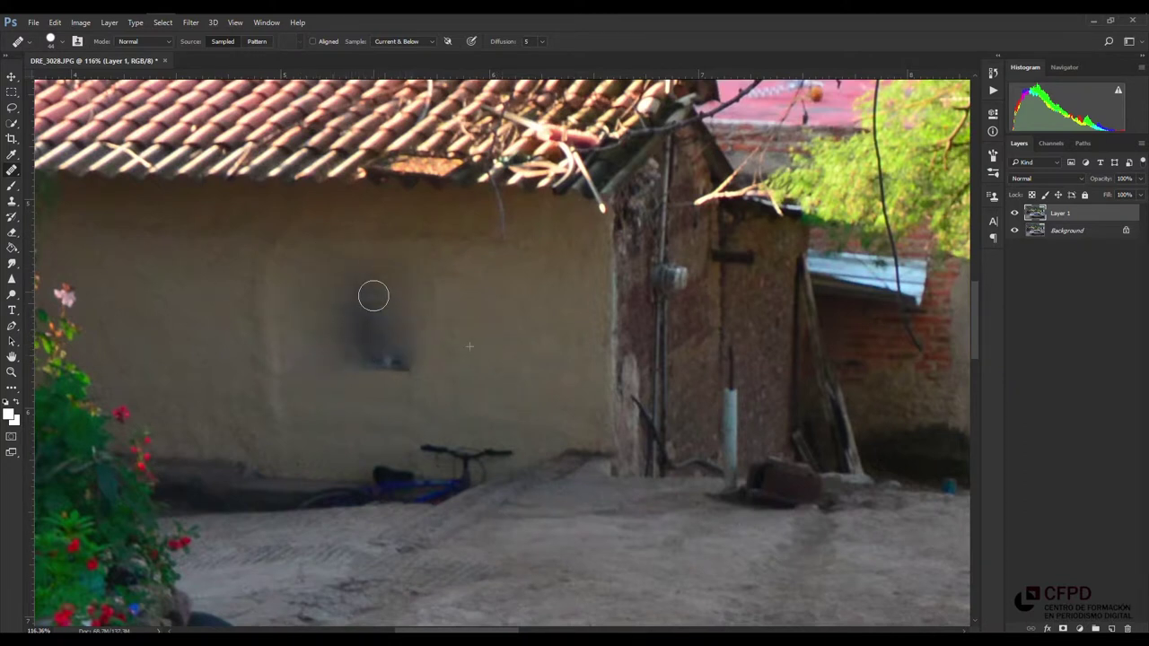
mouse_move(431, 356)
left_mouse_down()
mouse_move(385, 352)
mouse_move(377, 326)
mouse_move(333, 344)
mouse_move(387, 295)
mouse_move(318, 351)
mouse_move(382, 314)
left_mouse_up()
left_click(528, 312, "alt")
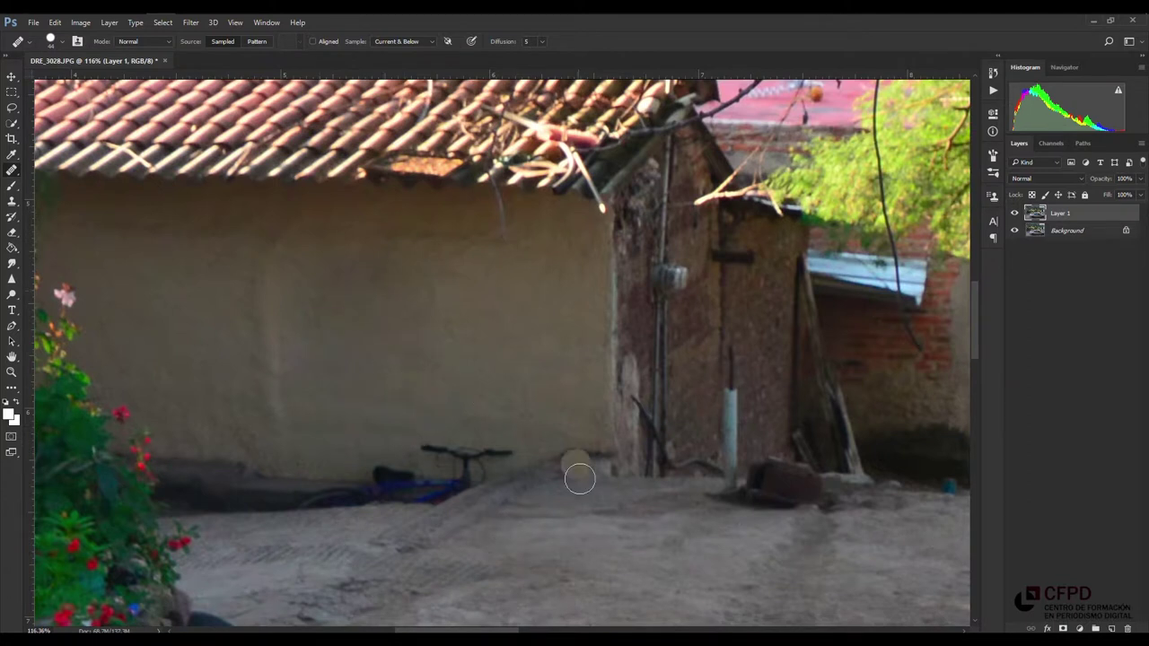
Step: Toggle Layer 1 to compare the healed wall, then duplicate the Background layer
left_click(1022, 212)
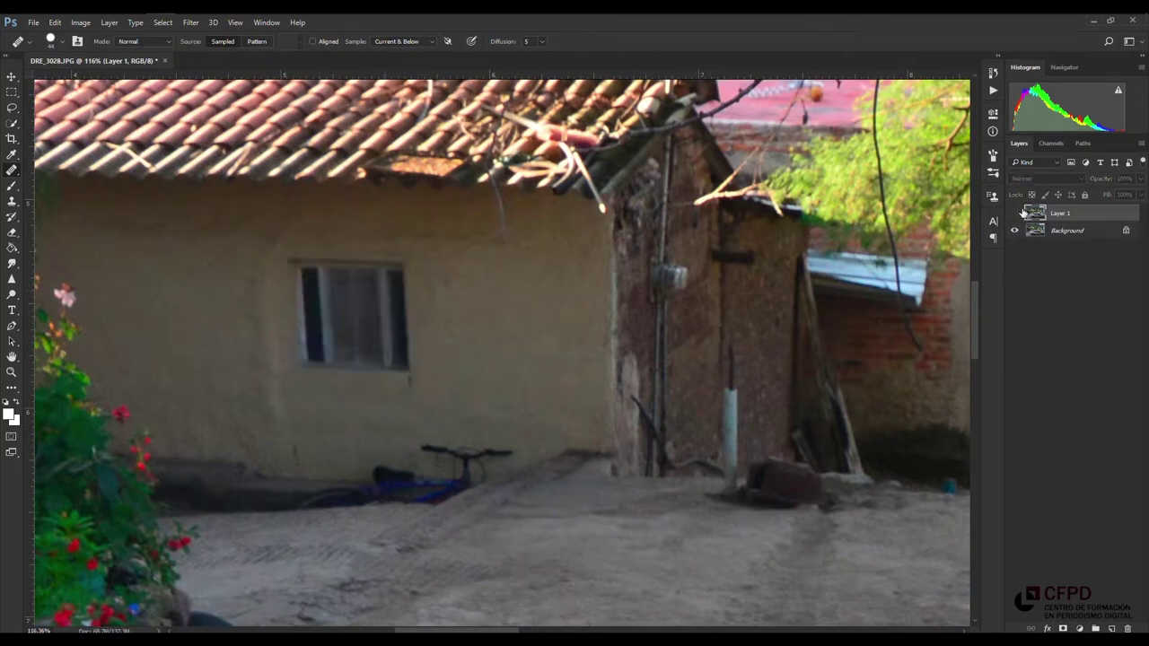
left_click(1021, 212)
left_click(1022, 212)
left_click(1016, 213)
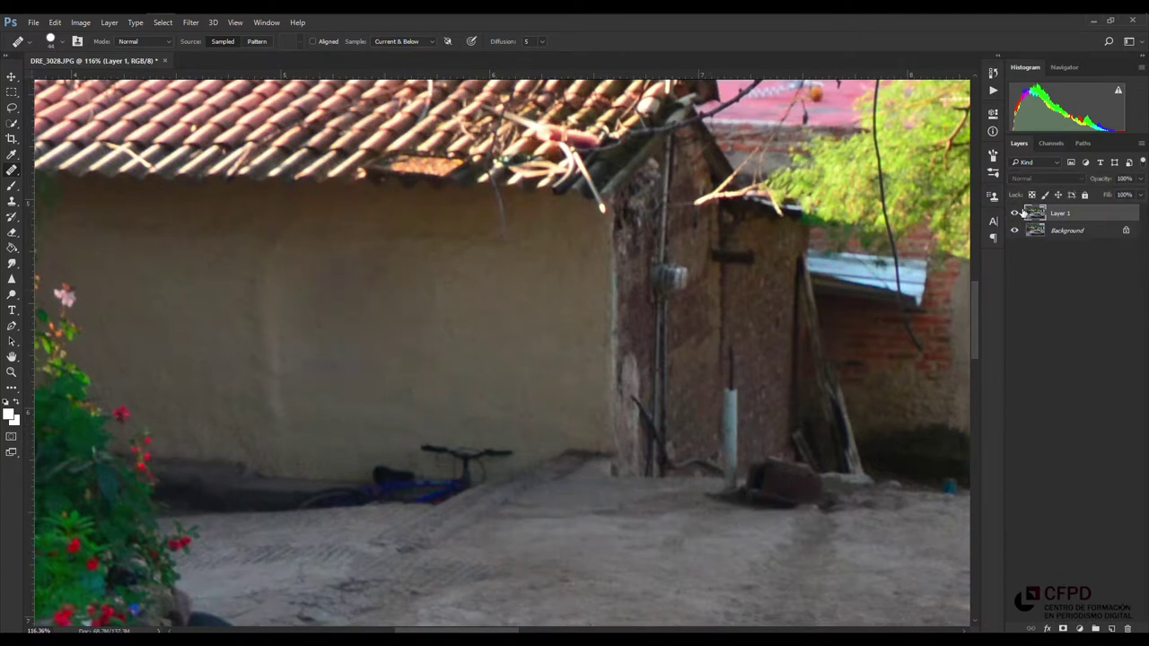
left_click(1046, 230)
Step: Create a Background copy layer, hide Layer 1, and select the Patch Tool
key("ctrl+j")
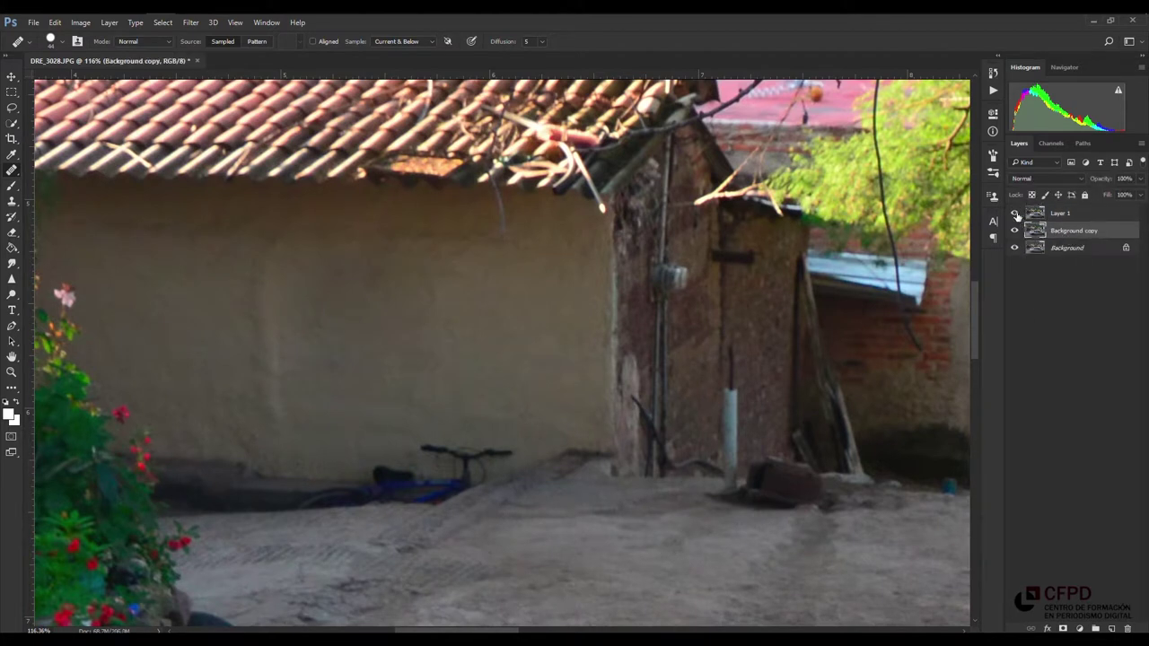
left_click(1015, 213)
right_click(10, 172)
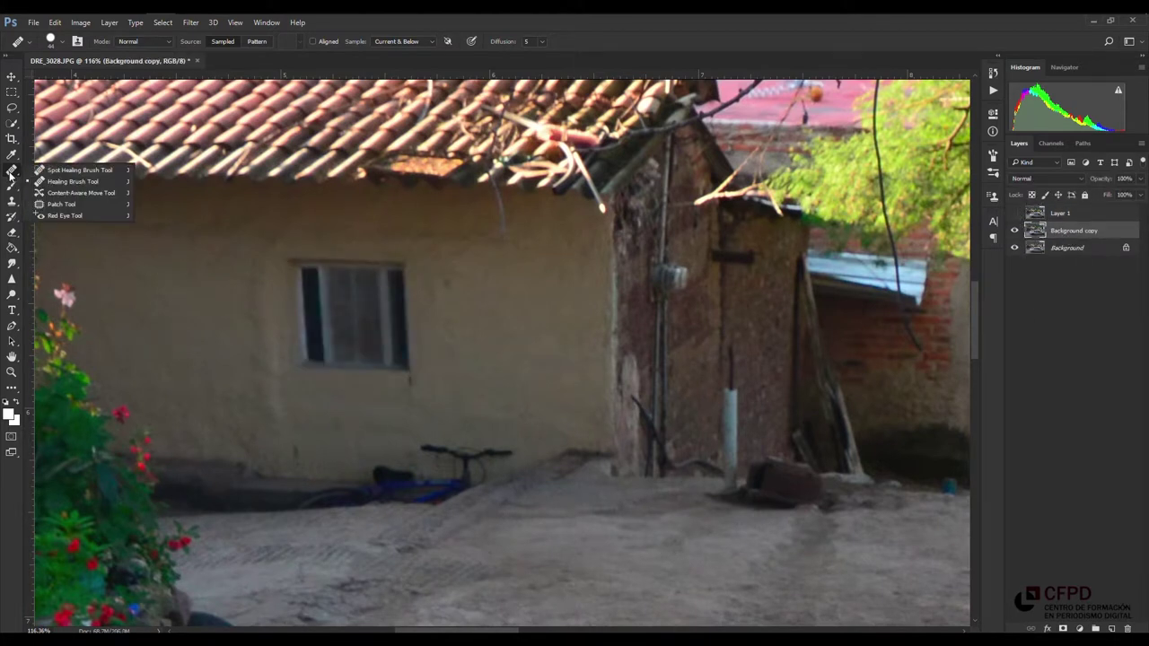
left_click(61, 205)
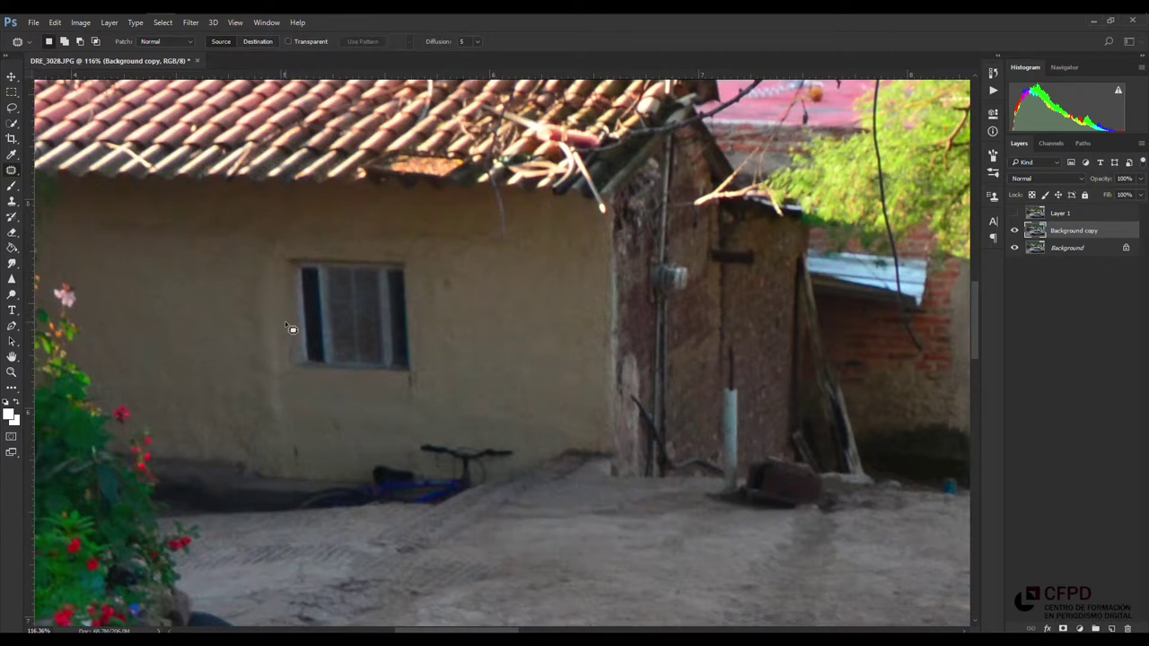
Step: Patch the window and a stray flower with nearby bare wall texture, then fit the photo on screen
left_click_drag(272, 255, 446, 359)
left_click_drag(446, 359, 262, 244)
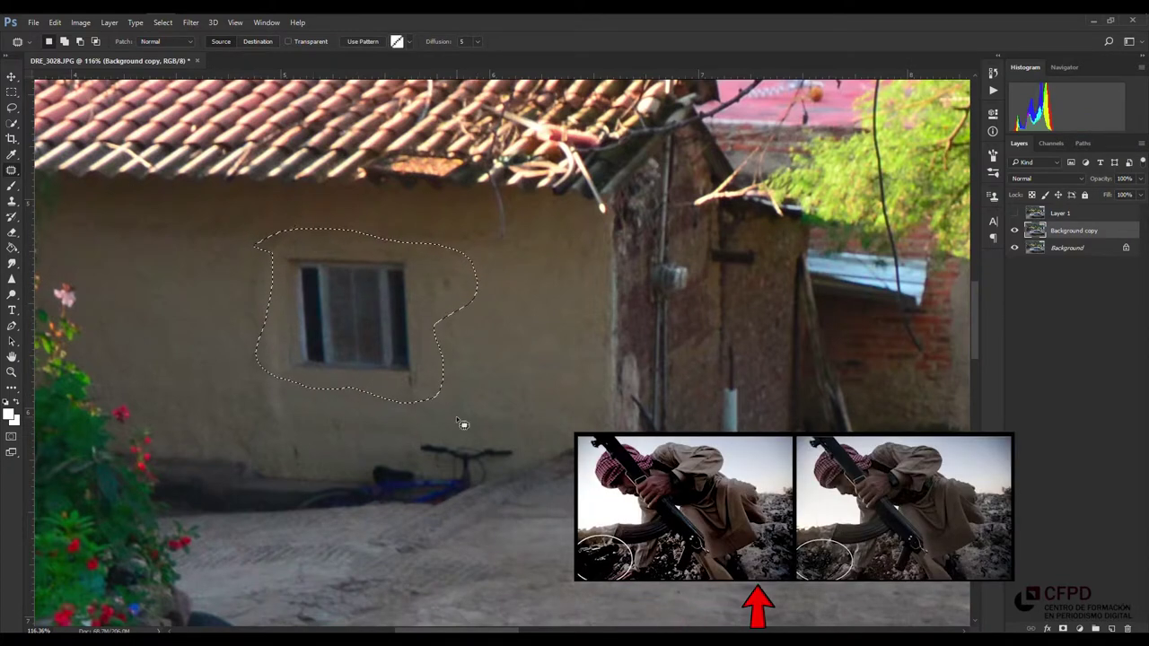
left_click_drag(378, 322, 178, 306)
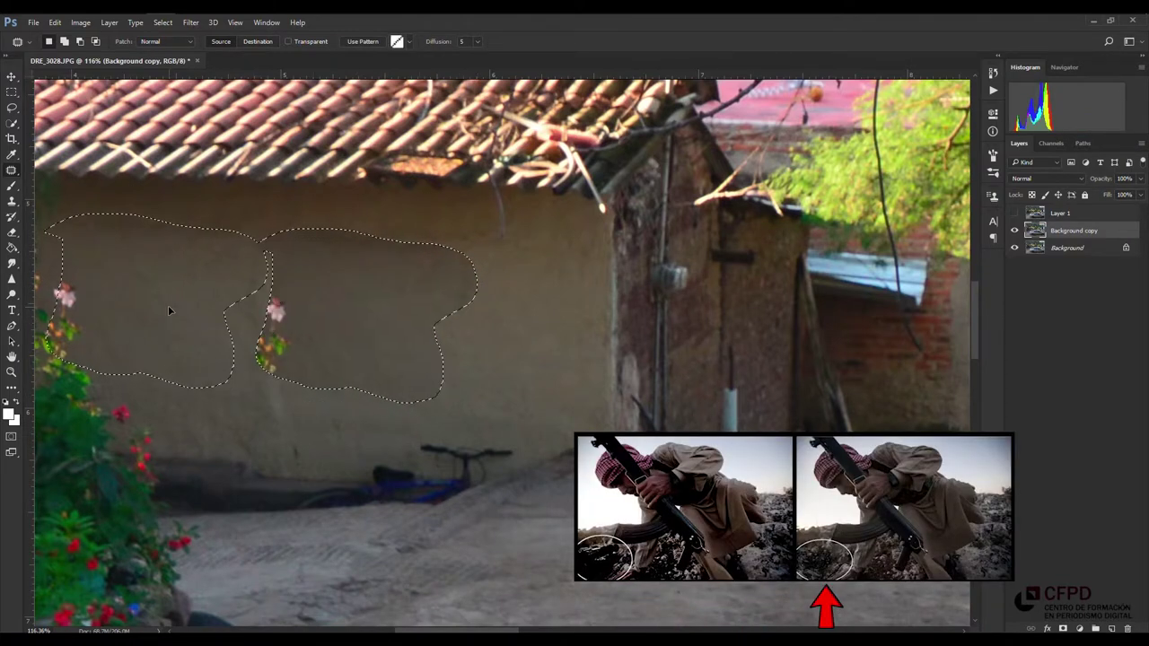
key("ctrl+d")
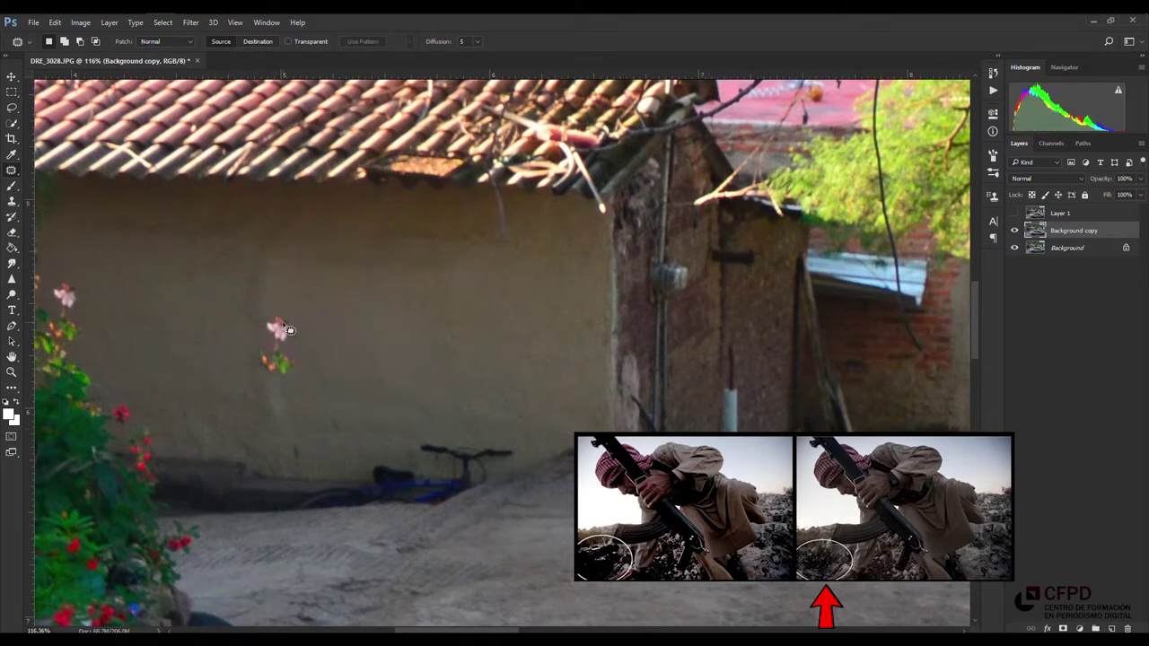
left_click_drag(288, 350, 323, 352)
key("ctrl+d")
key("ctrl+0")
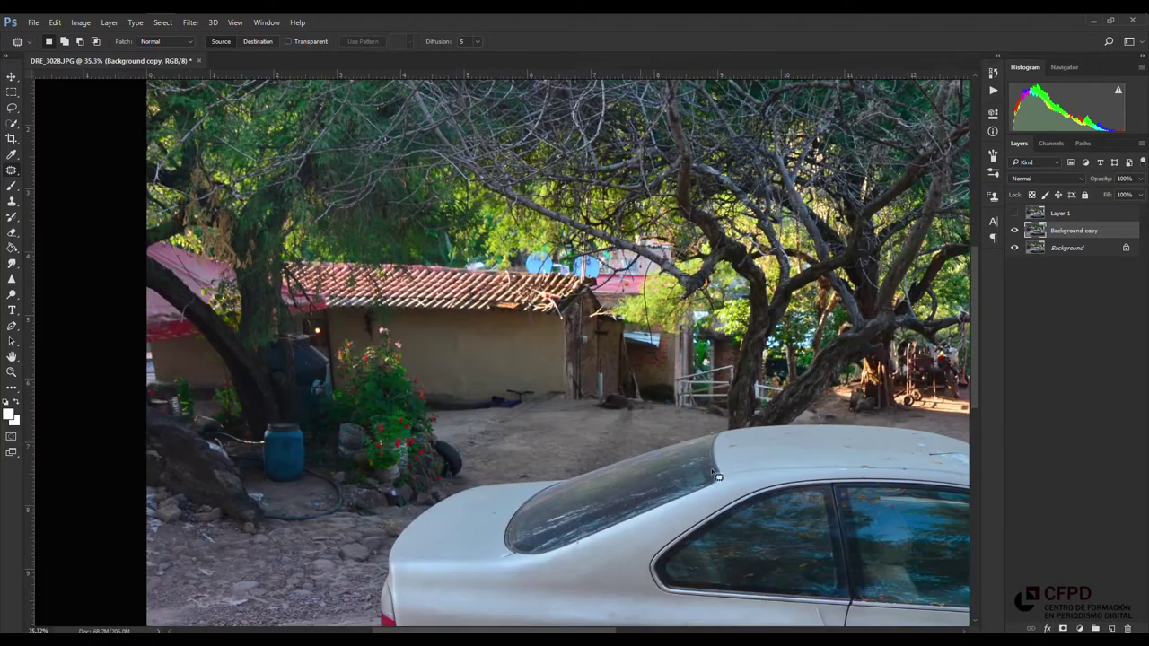
Step: Hide the Background copy layer and zoom and pan to view the original photo with its window
left_click(1014, 231)
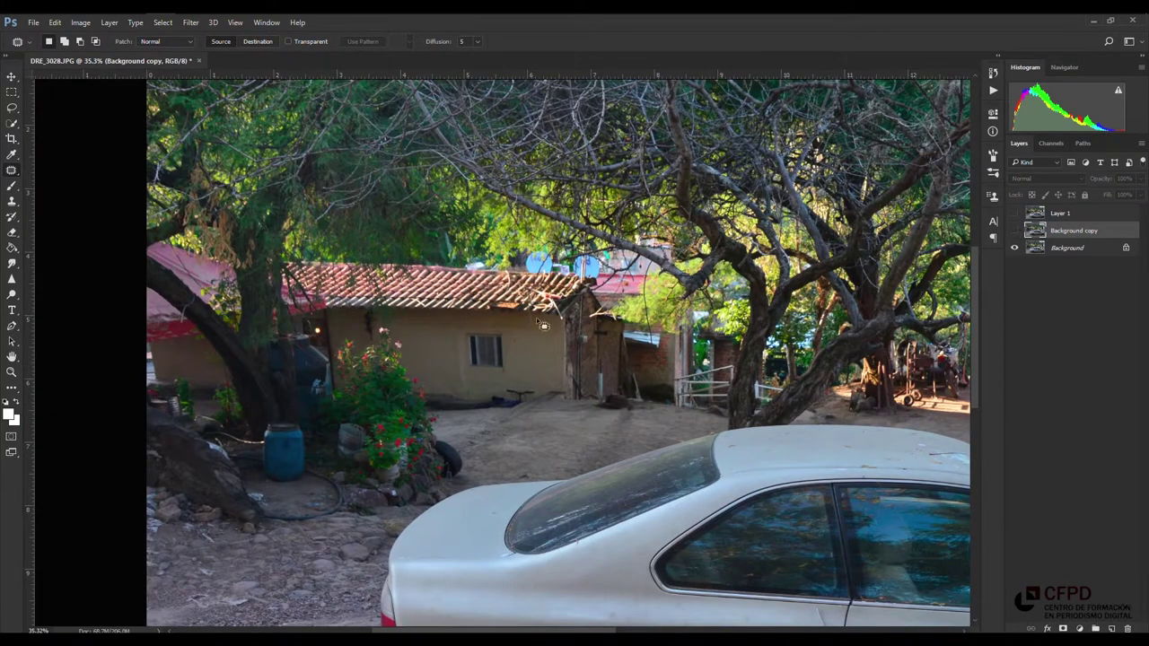
scroll(473, 356, "up", 5)
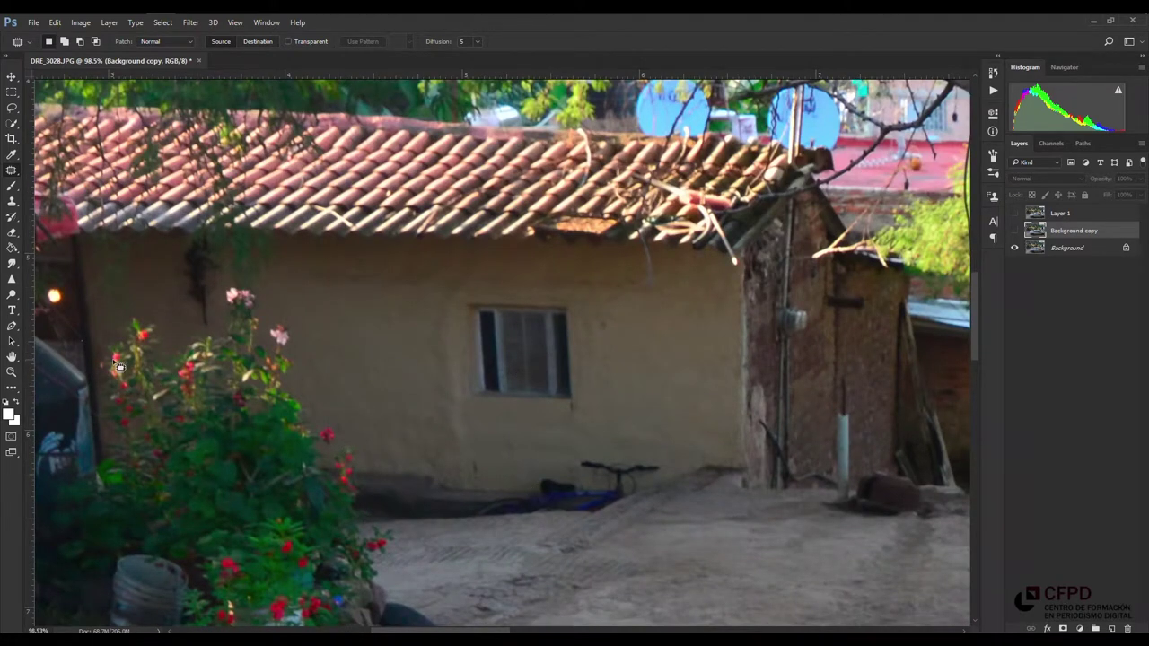
scroll(619, 291, "down", 4)
scroll(628, 342, "down", 2)
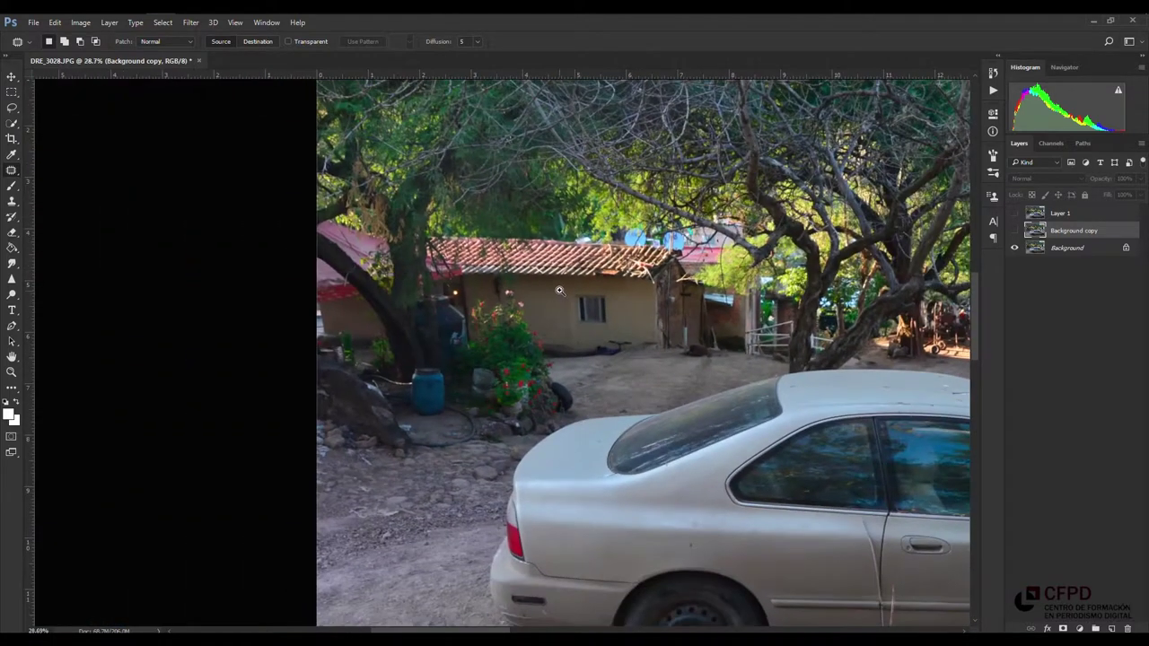
left_click_drag(641, 368, 530, 323)
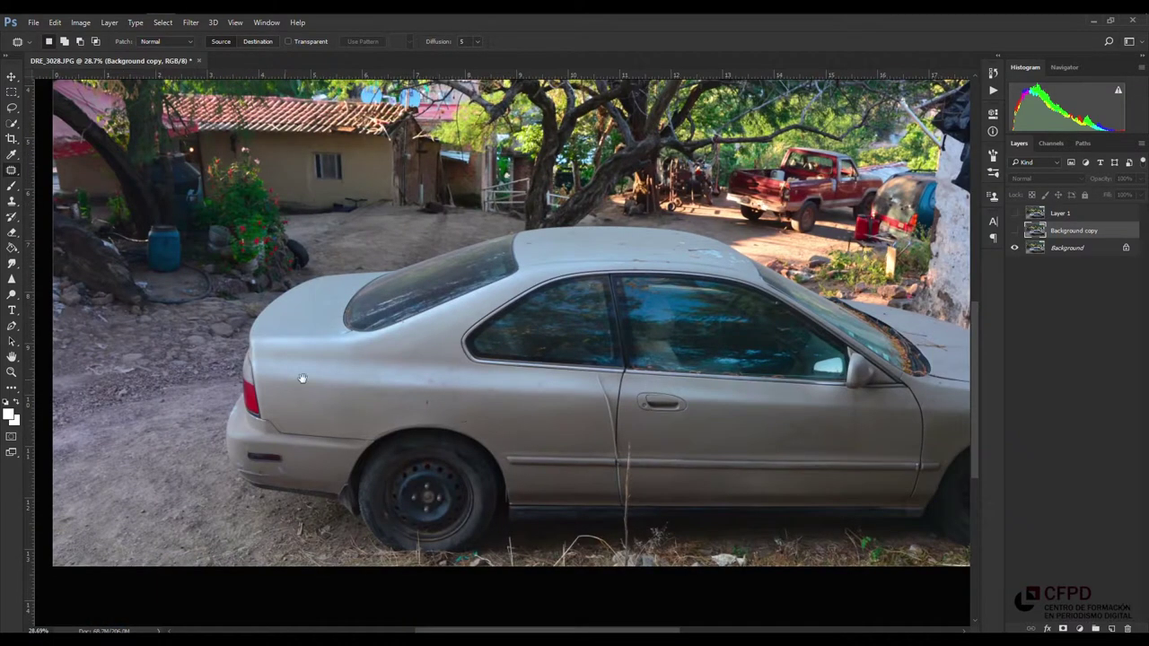
scroll(471, 241, "down", 2)
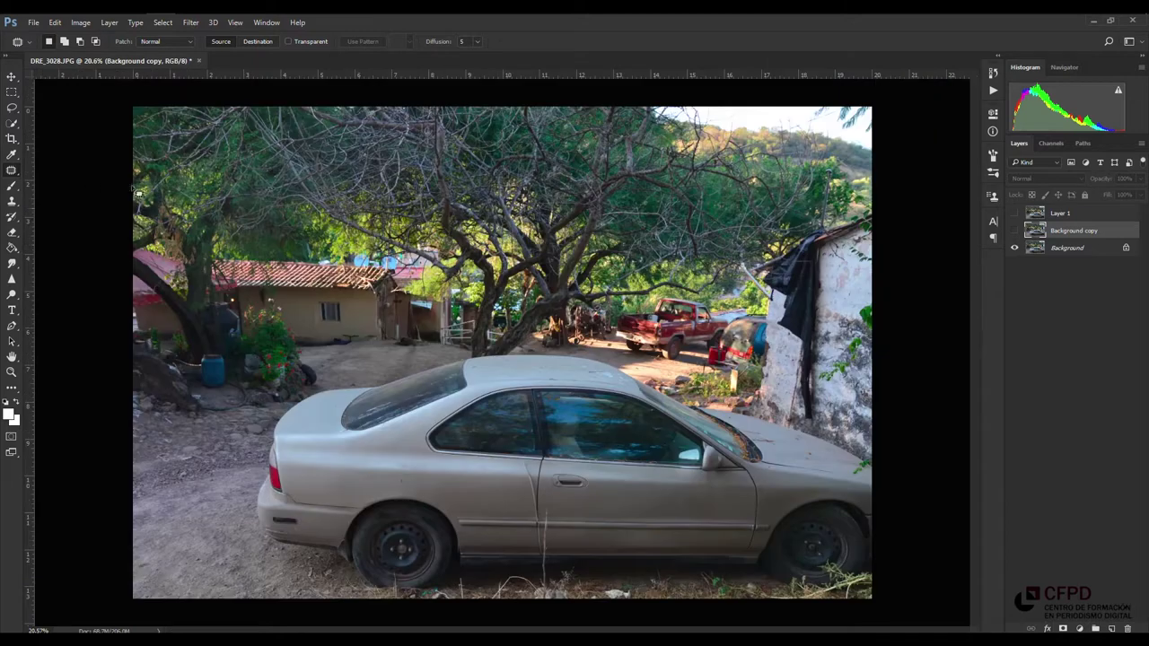
right_click(12, 201)
Step: Pick the Clone Stamp Tool and duplicate Background as Background copy 2
left_click(72, 202)
right_click(12, 201)
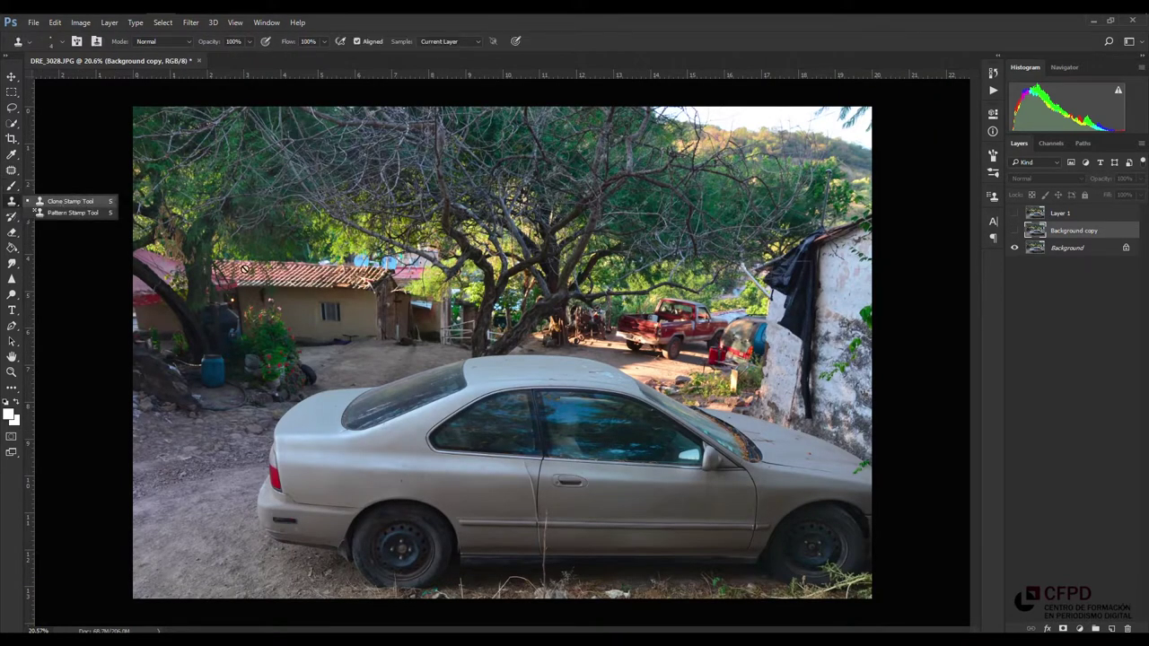
scroll(275, 325, "up", 6)
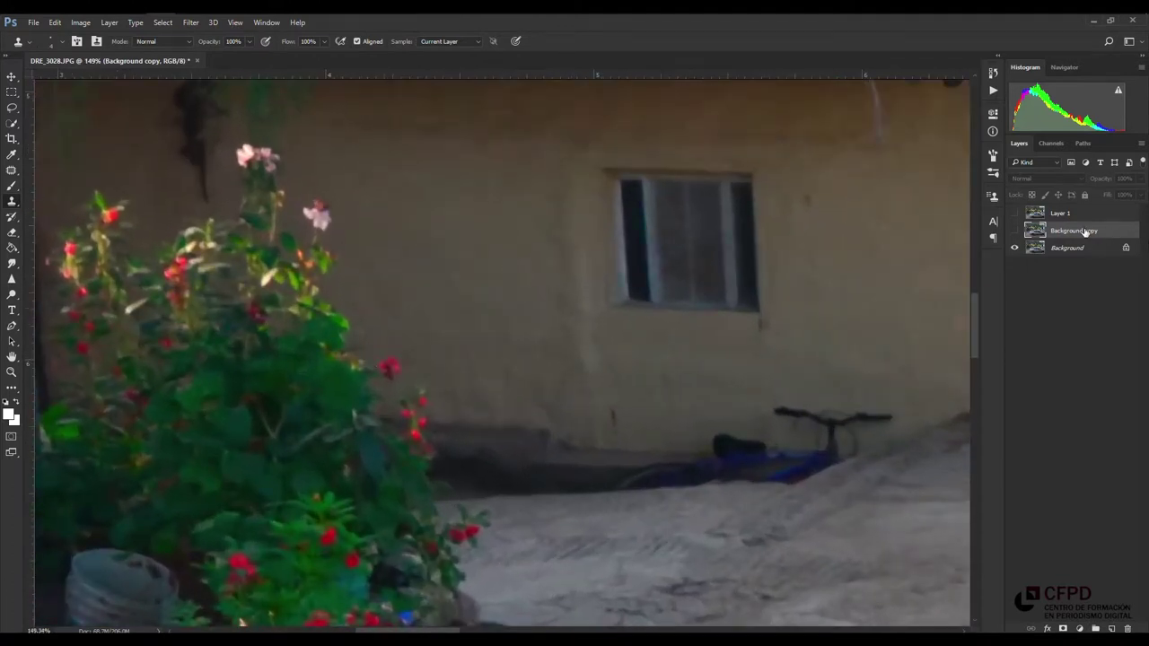
left_click(1016, 230)
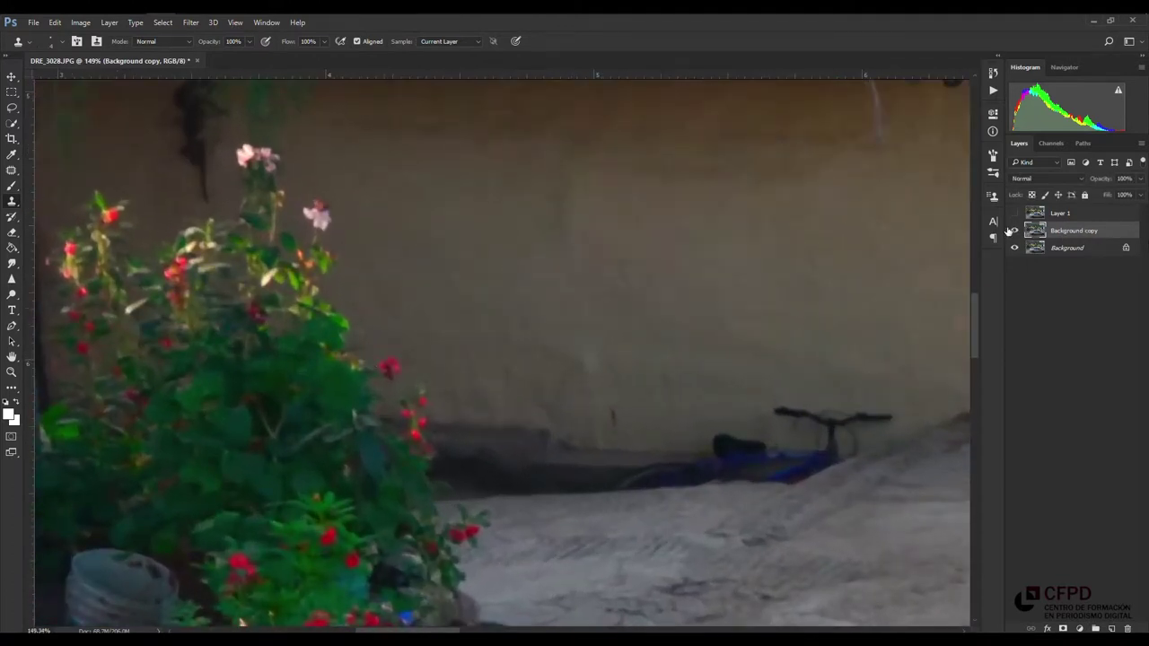
left_click(1013, 230)
left_click(1064, 247)
key("ctrl+j")
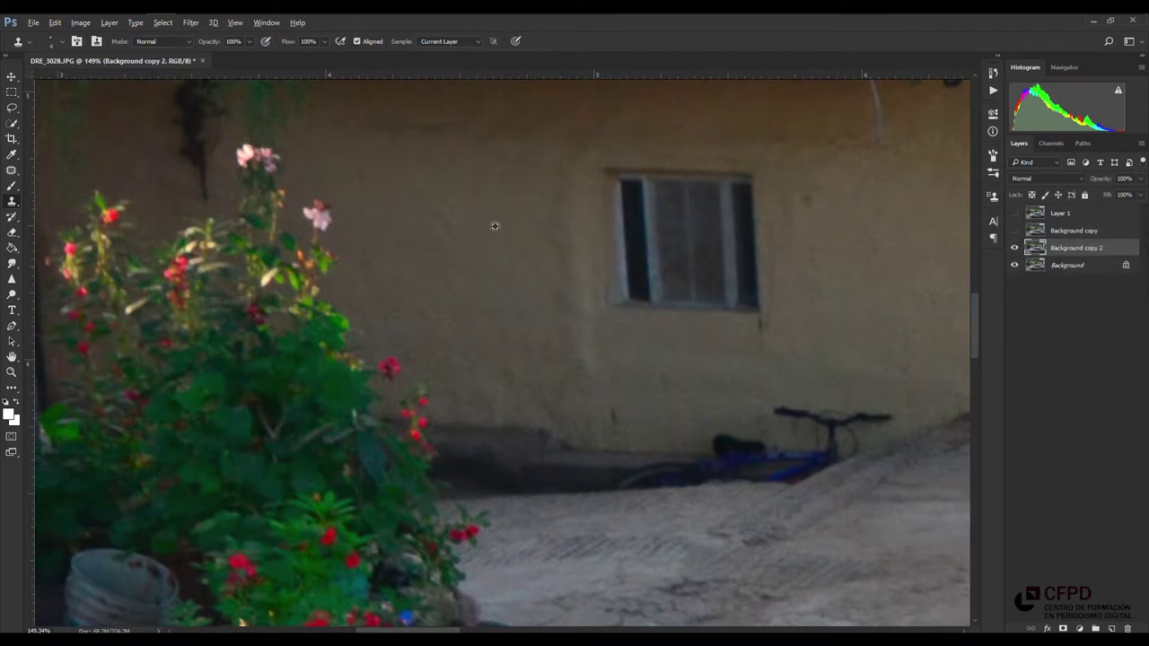
Step: Set a roughly 65 px brush and clone wall texture over the window and the flower edge
right_click(562, 257, "alt")
left_click_drag(563, 257, 590, 266)
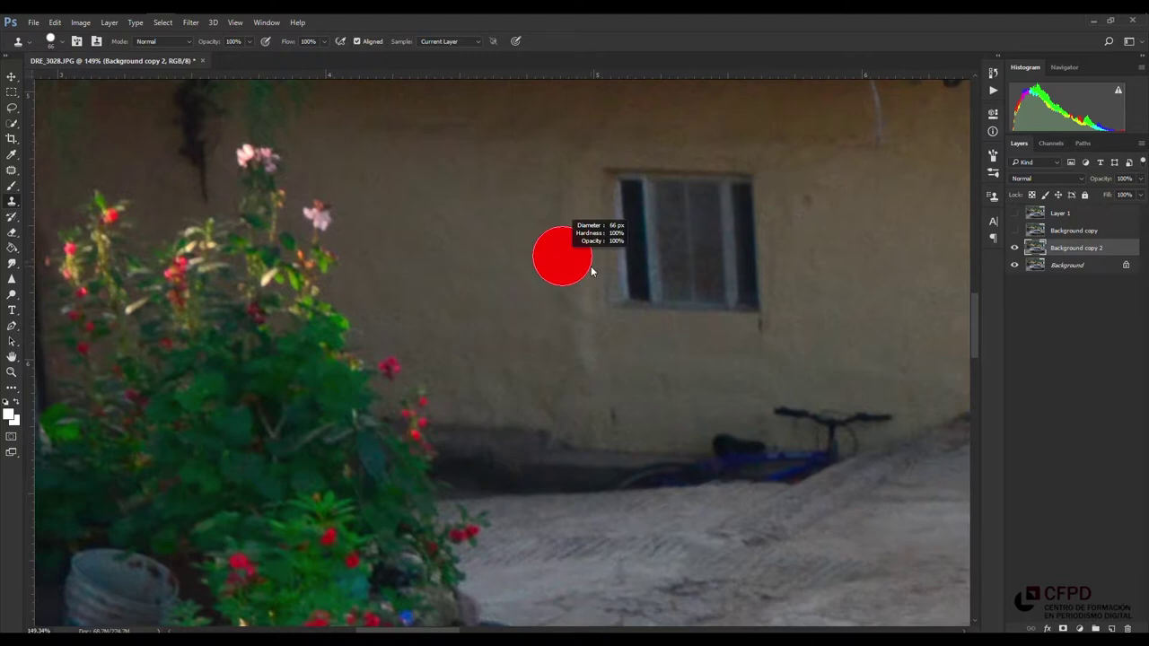
mouse_move(628, 201)
left_mouse_down()
mouse_move(623, 185)
mouse_move(629, 270)
mouse_move(650, 200)
mouse_move(661, 307)
mouse_move(691, 308)
left_mouse_up()
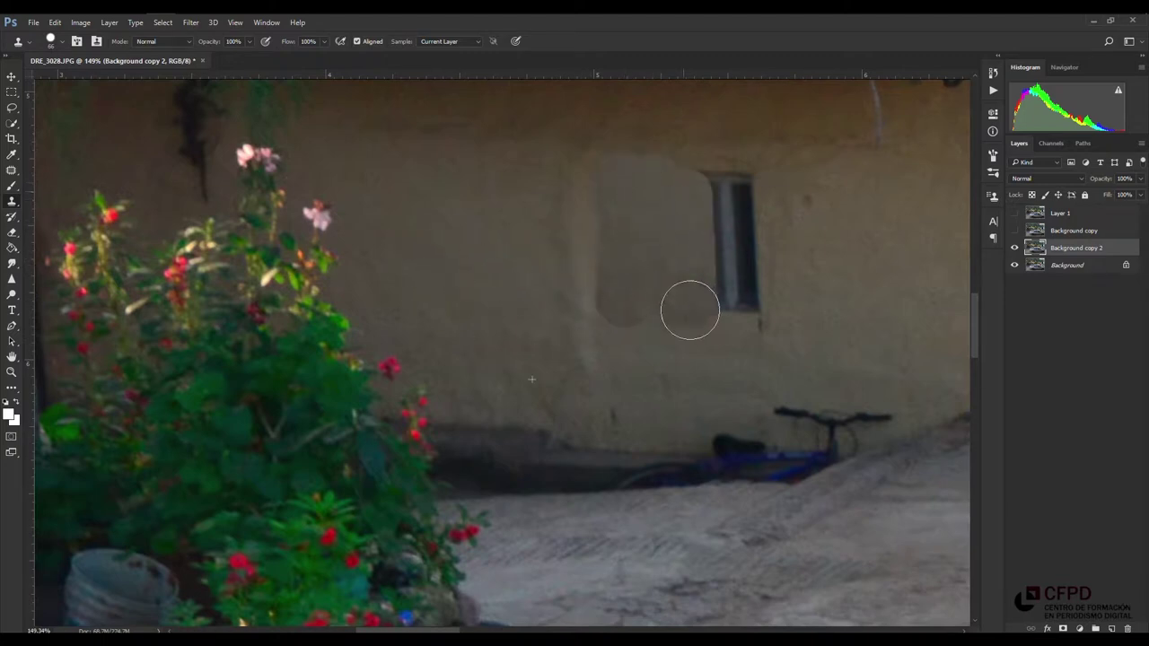
mouse_move(793, 179)
left_mouse_down()
mouse_move(767, 198)
mouse_move(737, 162)
left_mouse_up()
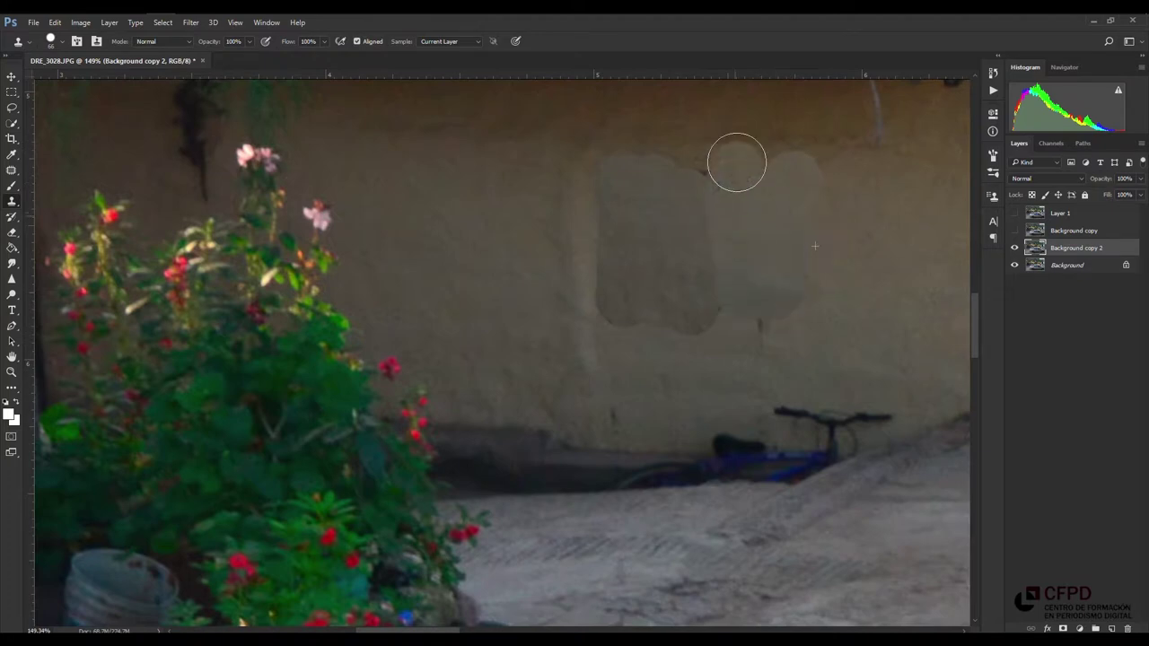
left_click_drag(775, 313, 718, 310)
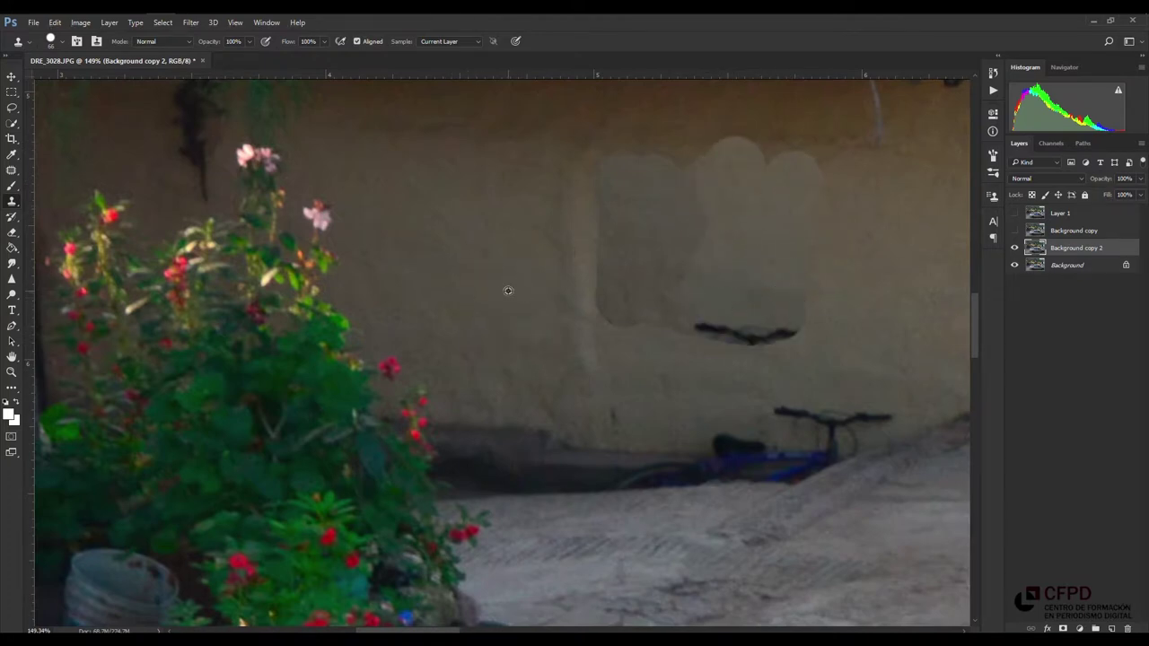
left_click(508, 290, "alt")
left_click_drag(372, 308, 296, 315)
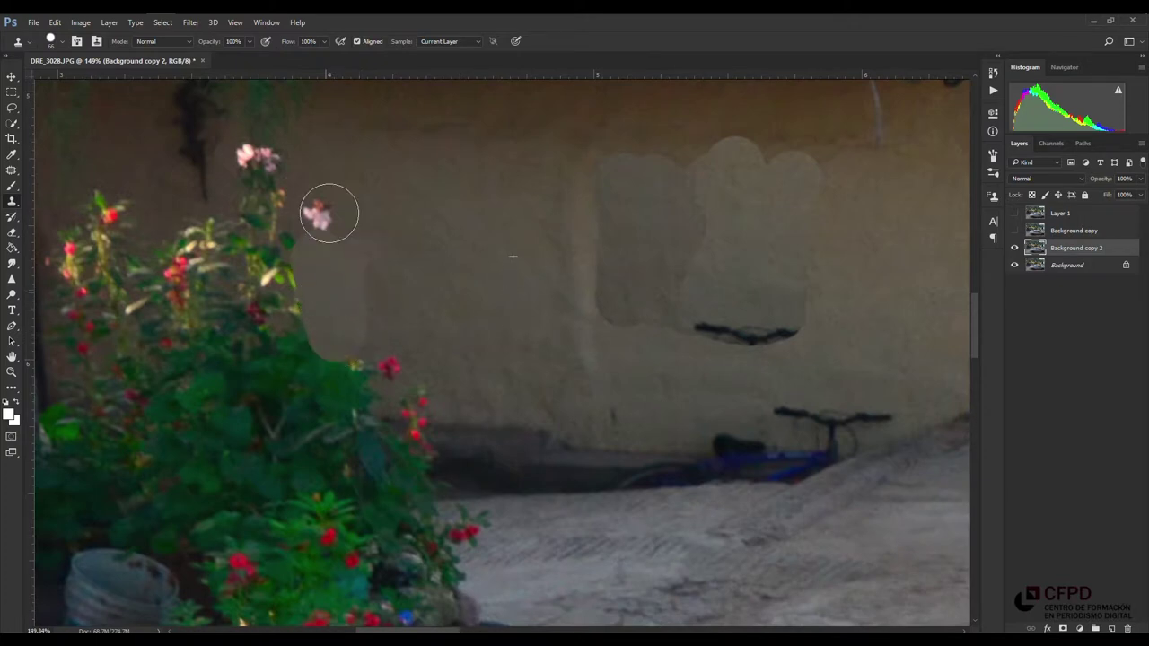
Step: Undo the flower patch, then sample bush foliage and clone it onto the former window area
key("ctrl+z")
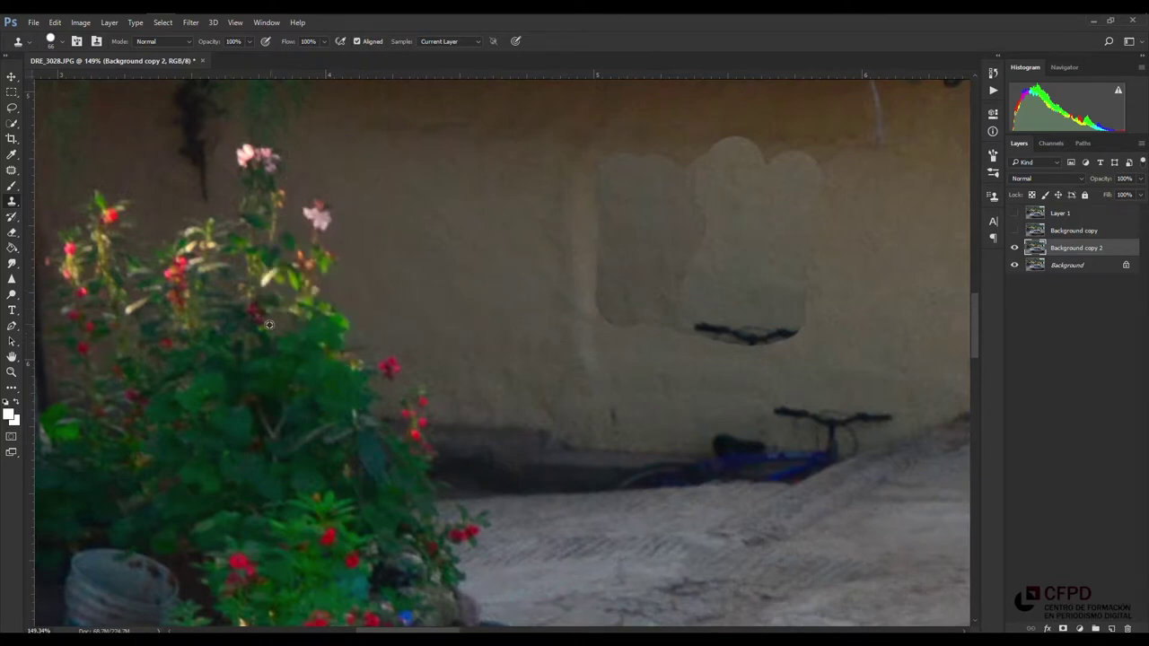
left_click(251, 422, "alt")
mouse_move(589, 255)
left_mouse_down()
mouse_move(598, 377)
mouse_move(589, 217)
mouse_move(519, 198)
mouse_move(638, 386)
mouse_move(526, 231)
mouse_move(680, 302)
mouse_move(562, 390)
mouse_move(526, 387)
mouse_move(473, 213)
mouse_move(509, 248)
left_mouse_up()
scroll(682, 314, "down", 3)
Step: Hide Background copy 2, duplicate Background as Background copy 3, and open Levels from Image > Adjustments
scroll(682, 314, "down", 2)
left_click(1014, 248)
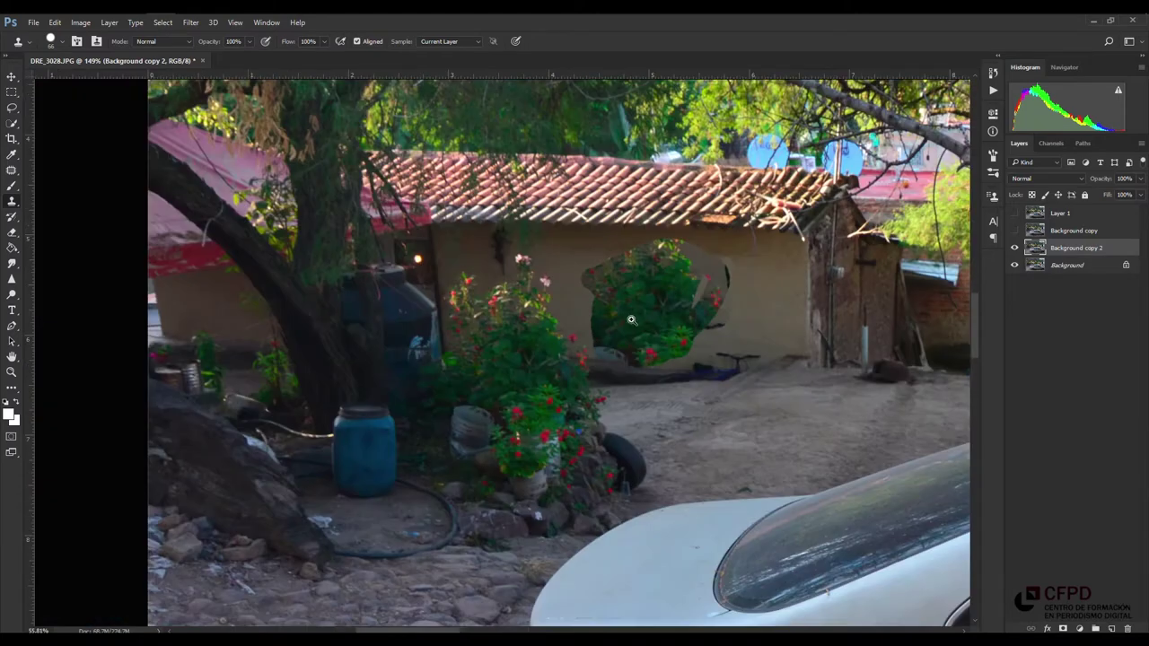
left_click(1074, 266)
key("ctrl+j")
scroll(611, 341, "down", 2)
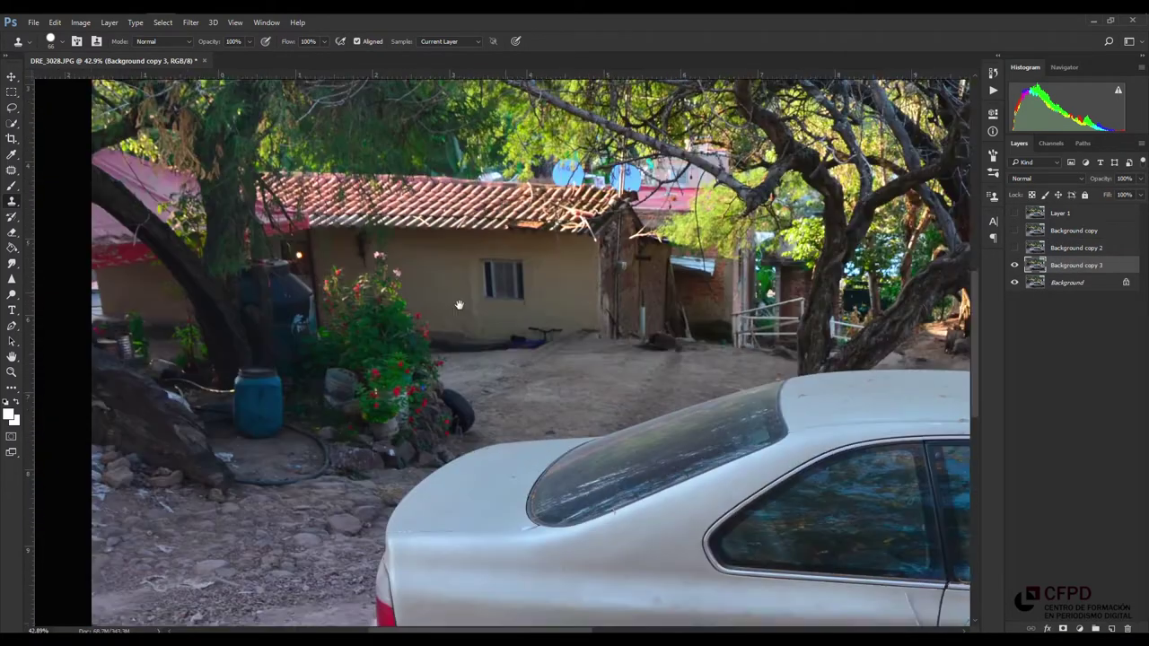
scroll(698, 298, "down", 3)
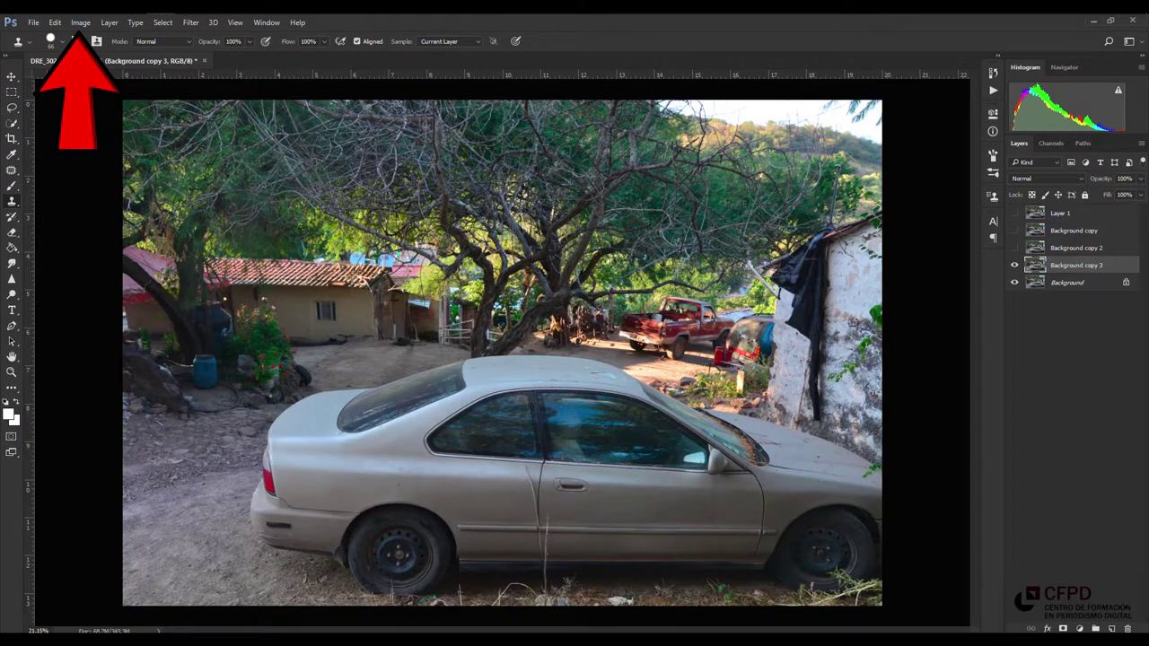
left_click(80, 23)
mouse_move(99, 53)
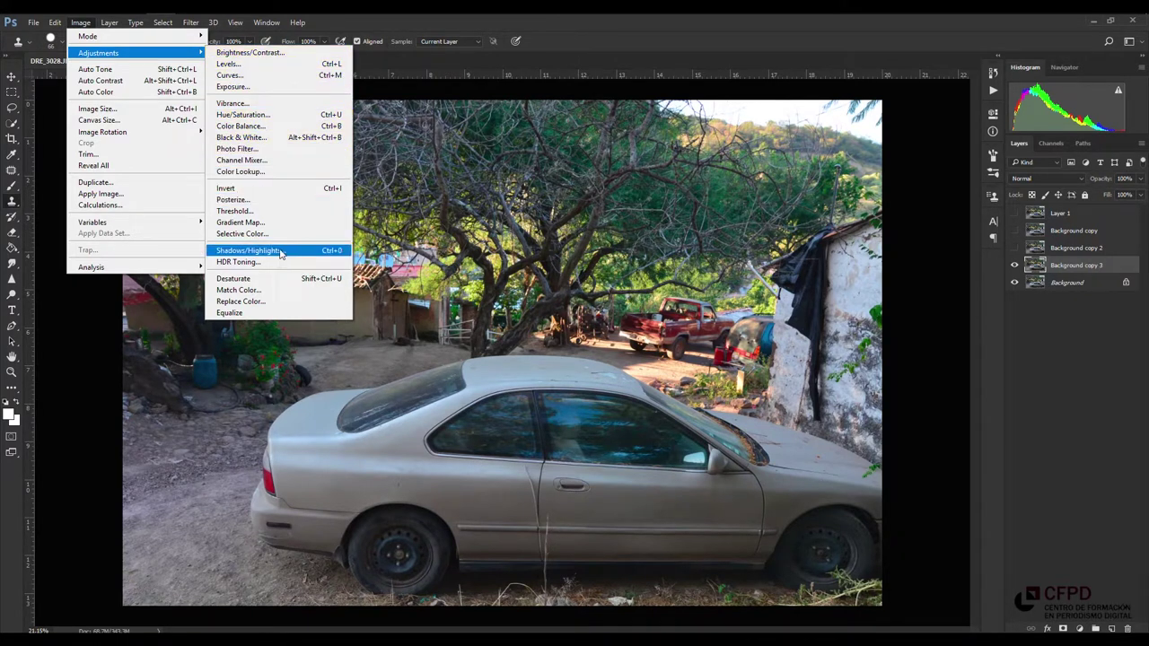
left_click(287, 64)
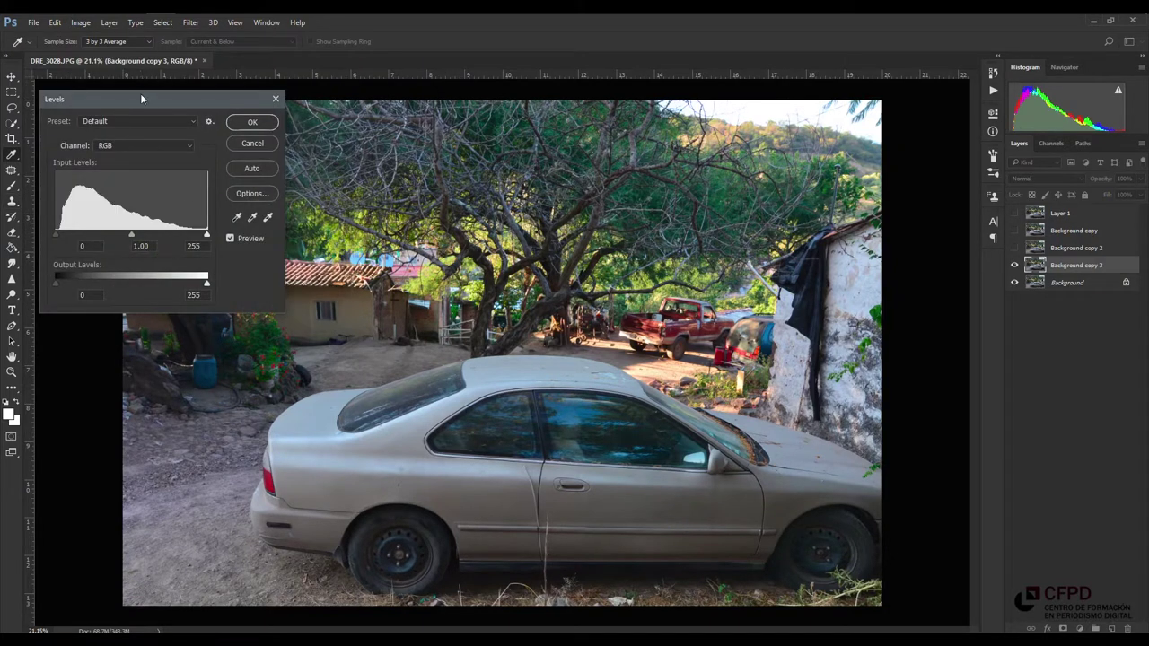
Step: Experiment with the Levels black and white input sliders, then cancel so the photo keeps its original tones
left_click_drag(140, 93, 143, 120)
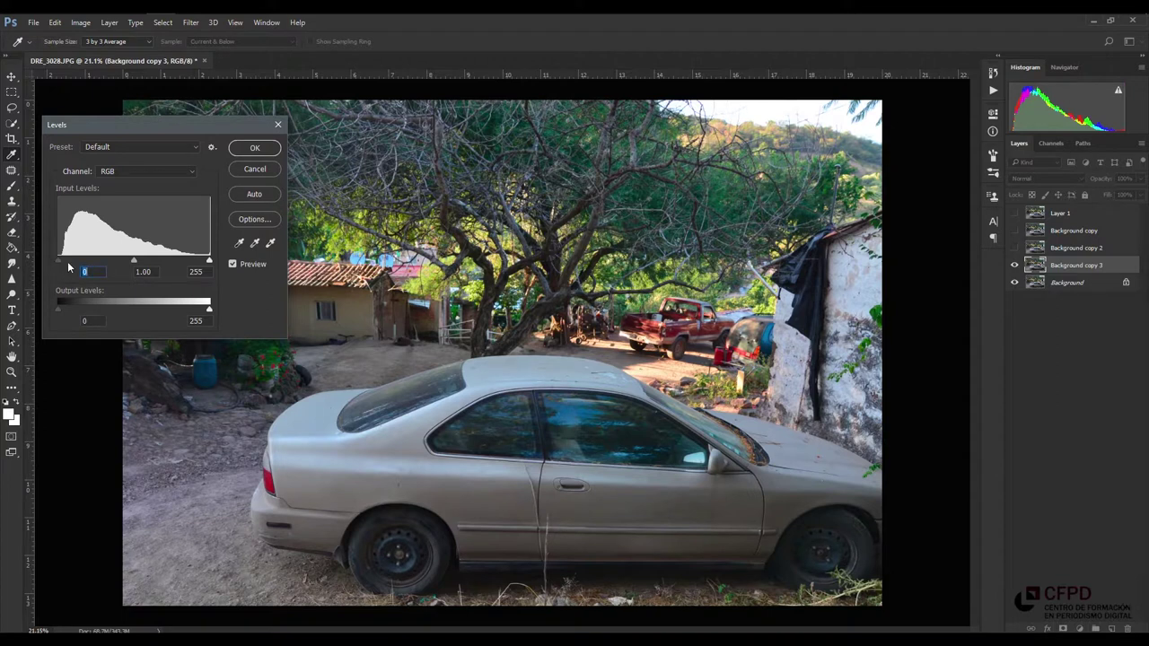
mouse_move(60, 267)
left_mouse_down()
mouse_move(87, 262)
mouse_move(64, 267)
left_mouse_up()
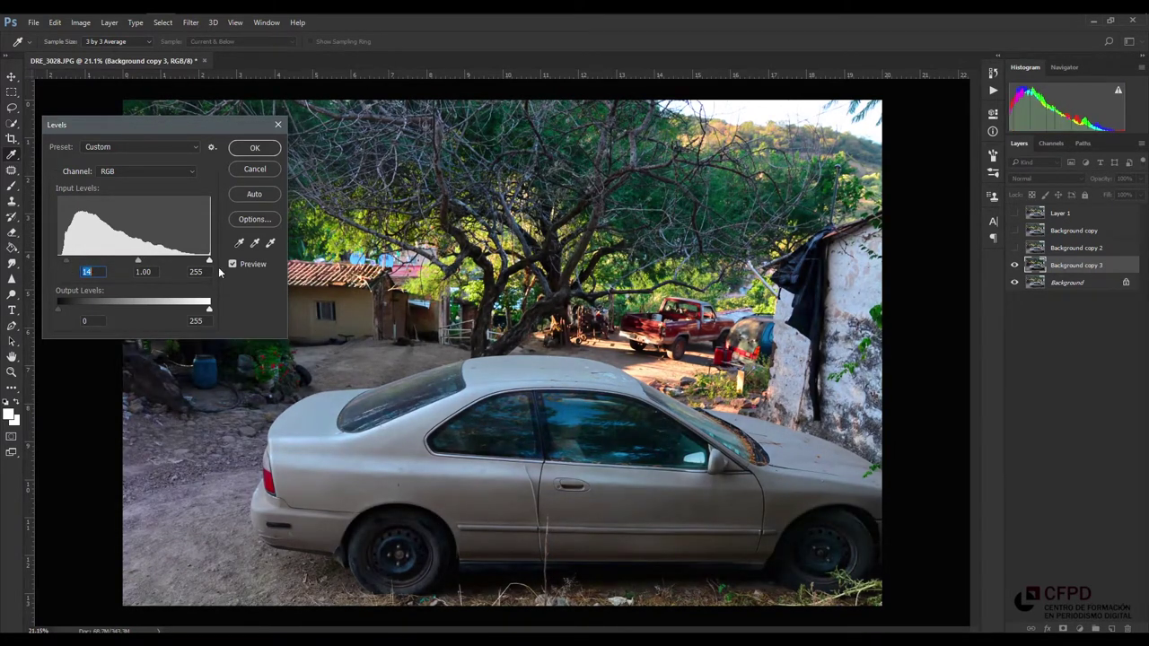
left_click_drag(209, 262, 180, 261)
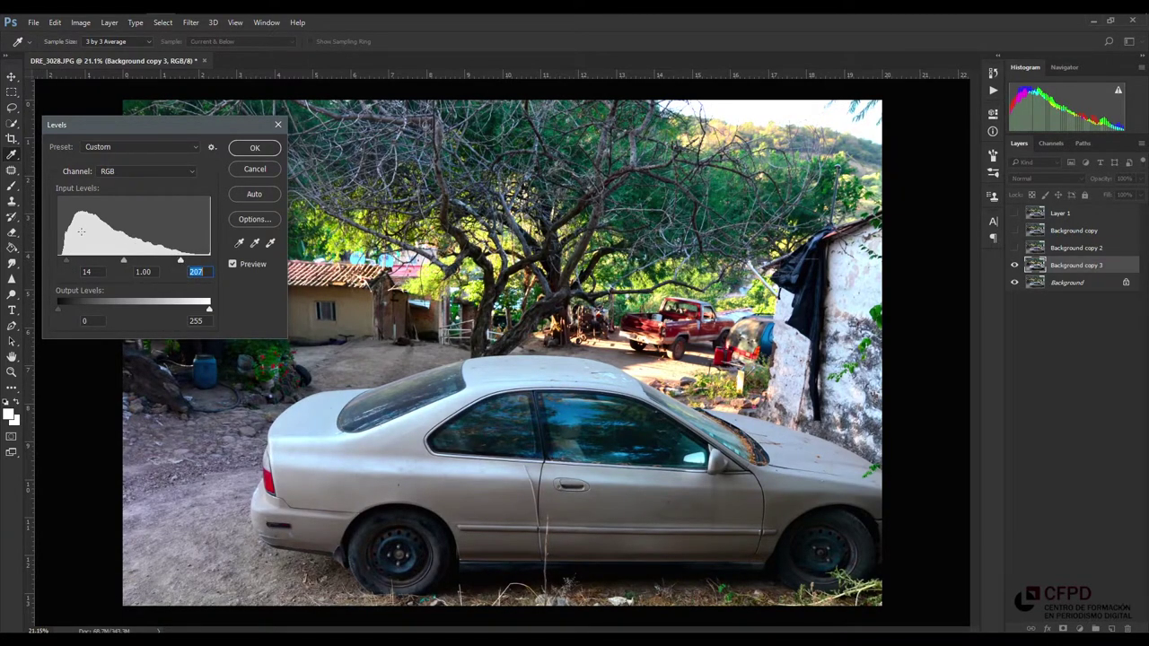
left_click_drag(180, 261, 99, 267)
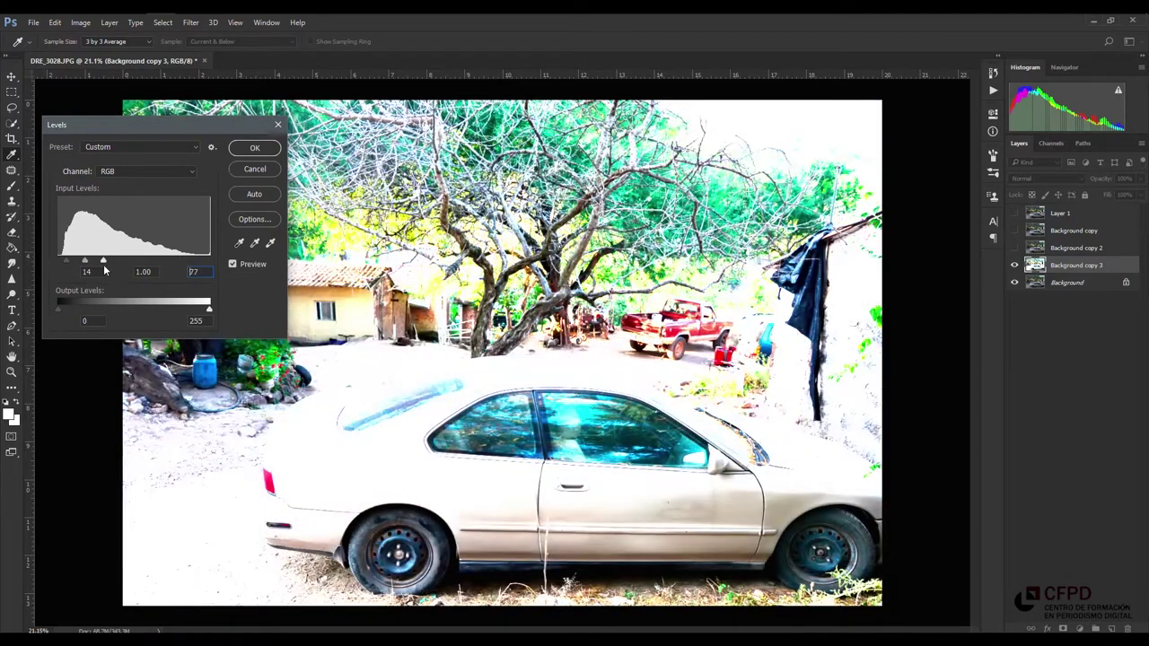
type("255")
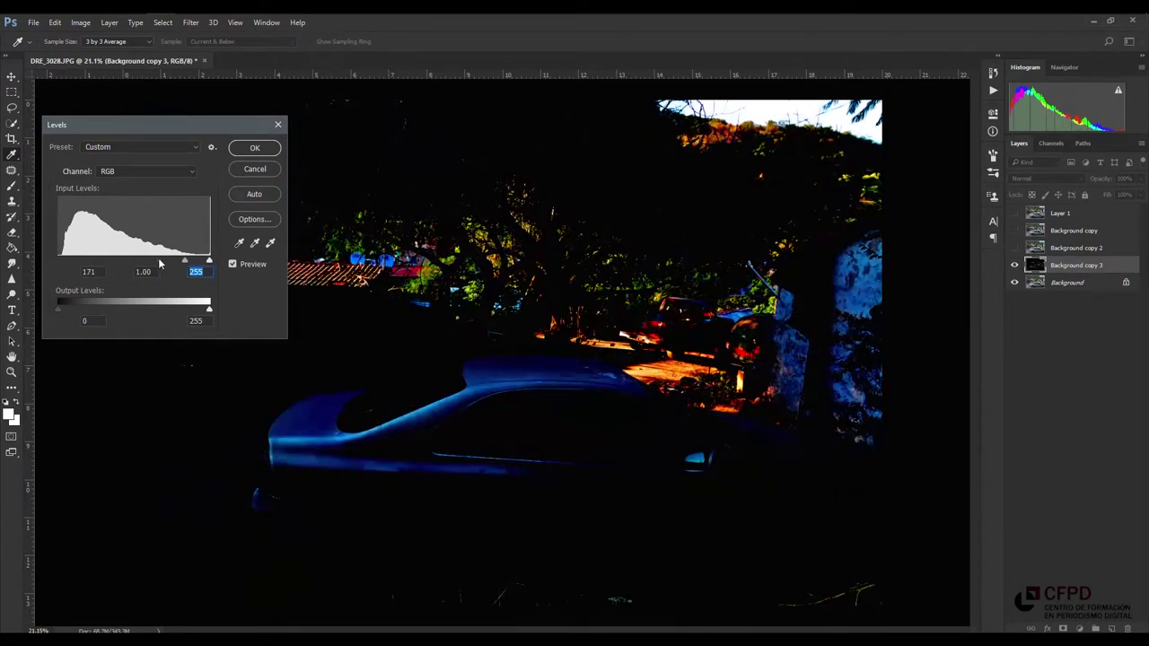
left_click_drag(65, 261, 47, 260)
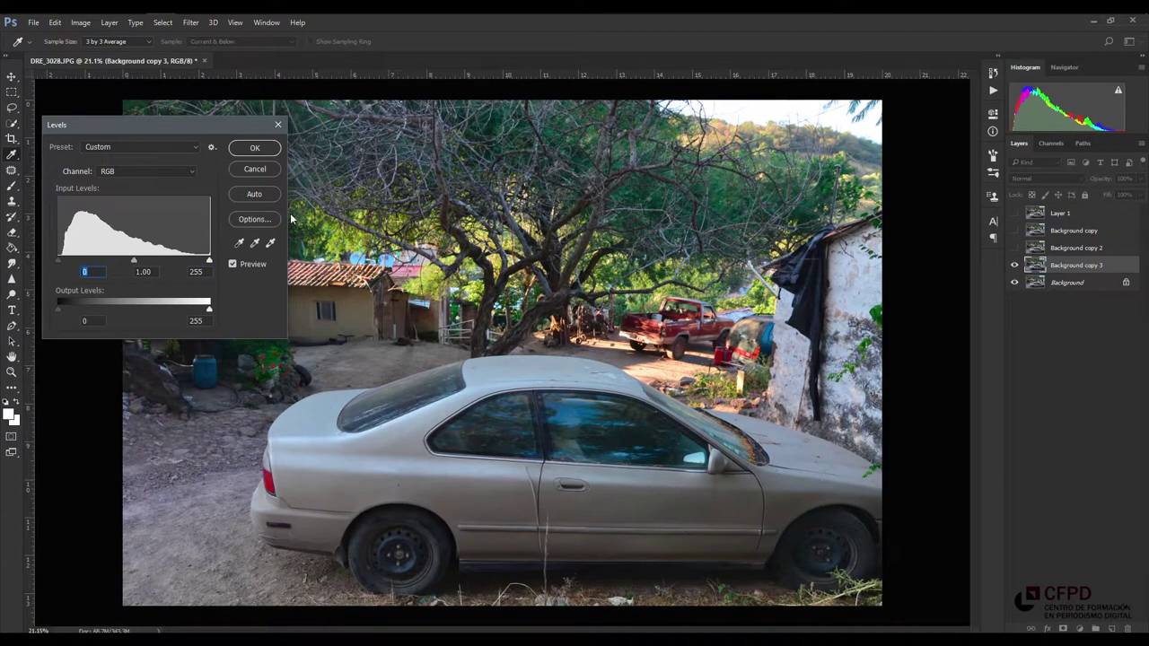
left_click(255, 170)
key("s")
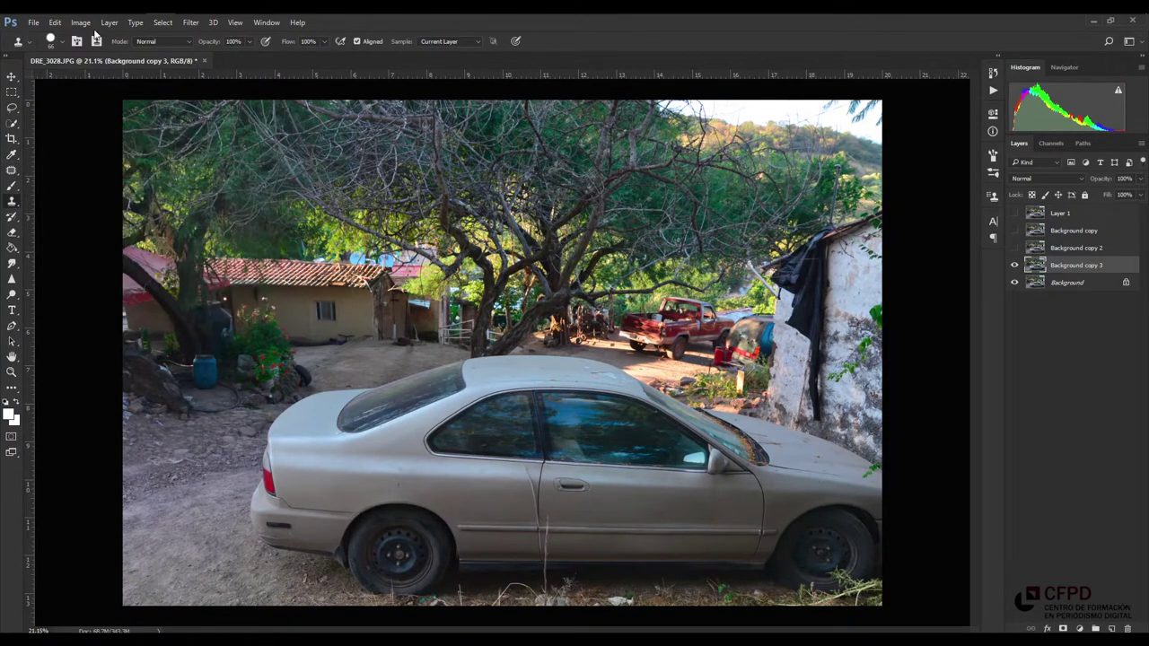
left_click(80, 22)
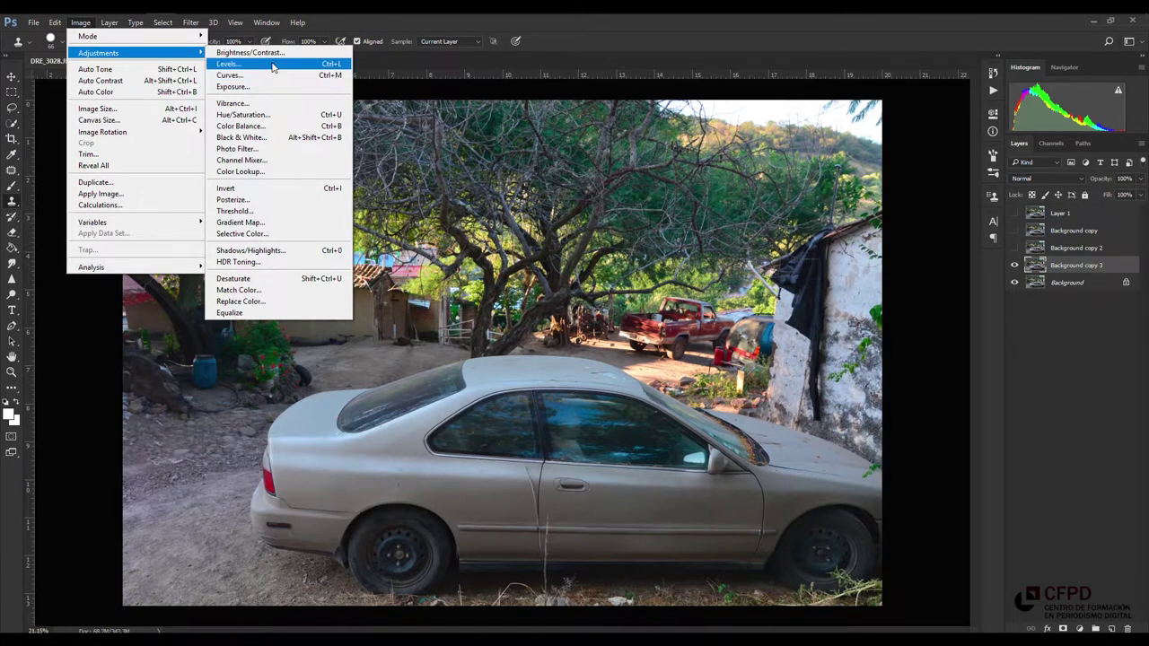
Step: Brighten the colour photo with a two-point Curves lift of its shadows and midtones
left_click(231, 76)
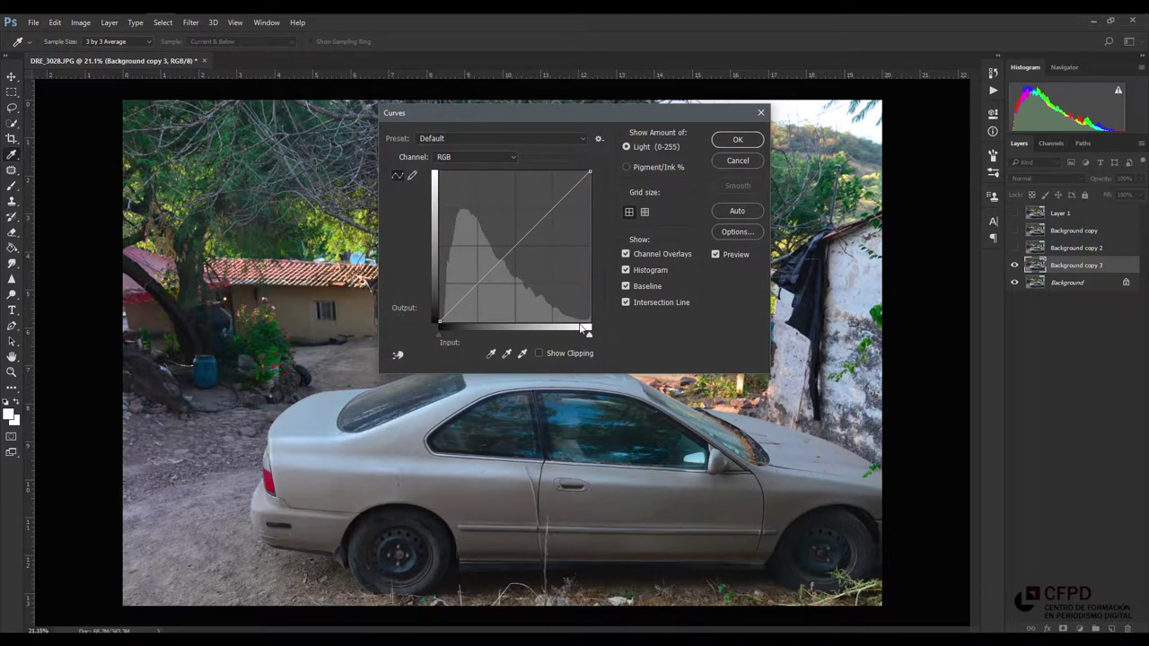
left_click(467, 291)
left_click_drag(521, 237, 537, 232)
left_click_drag(466, 285, 481, 262)
left_click_drag(539, 231, 542, 235)
left_click(717, 255)
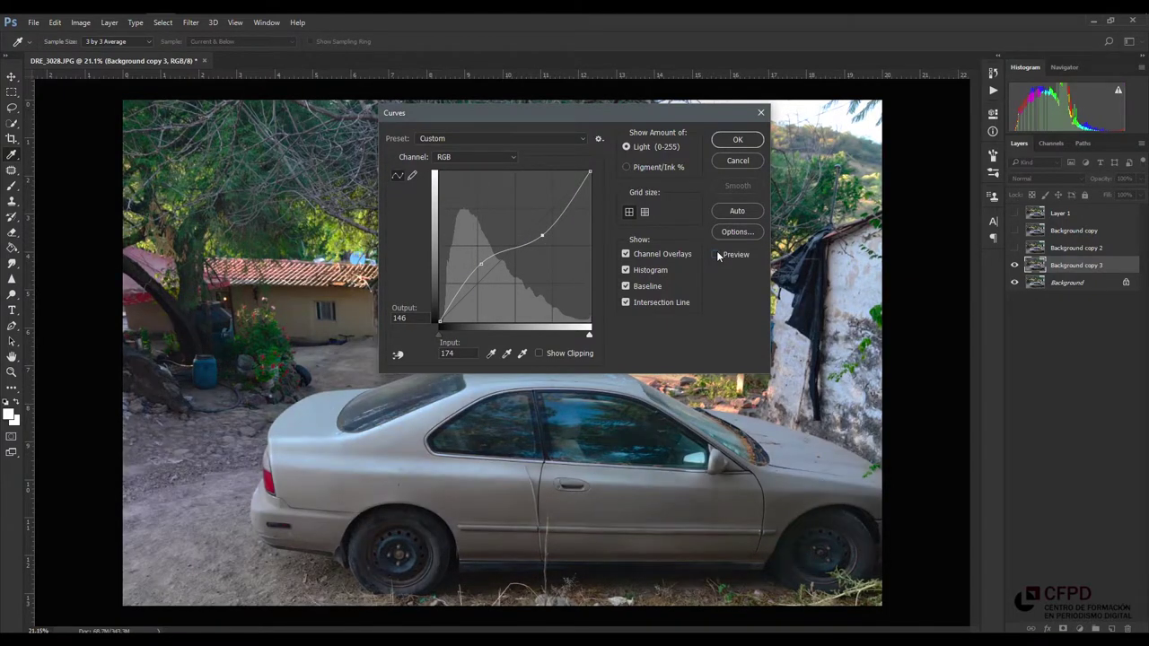
left_click(716, 255)
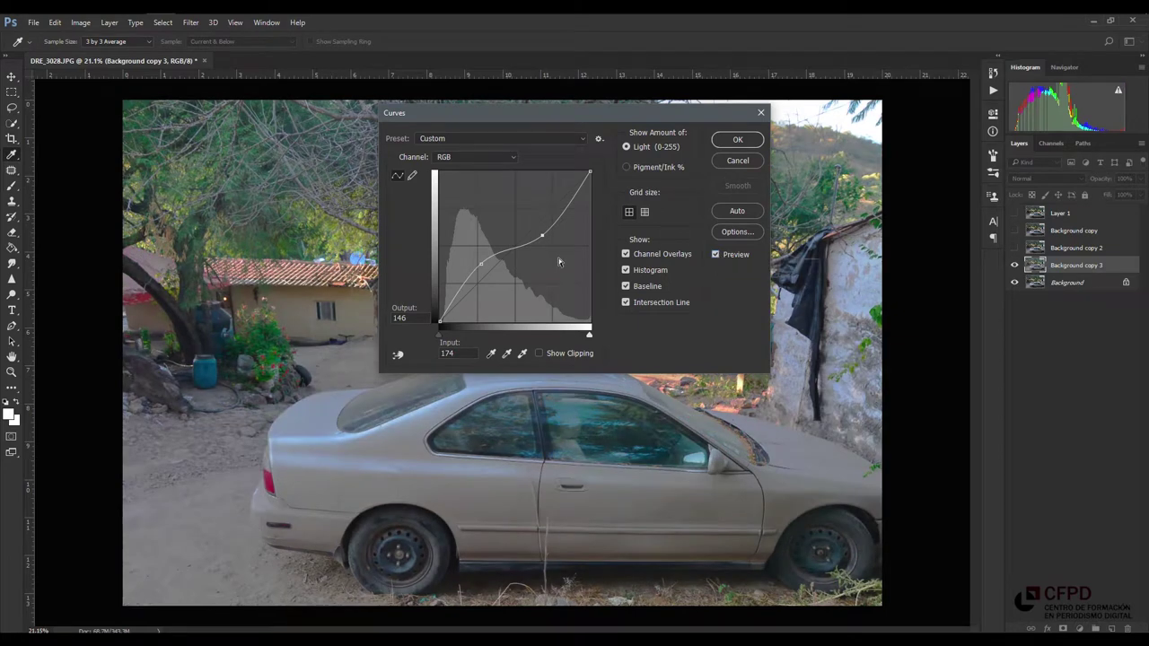
left_click_drag(543, 235, 535, 226)
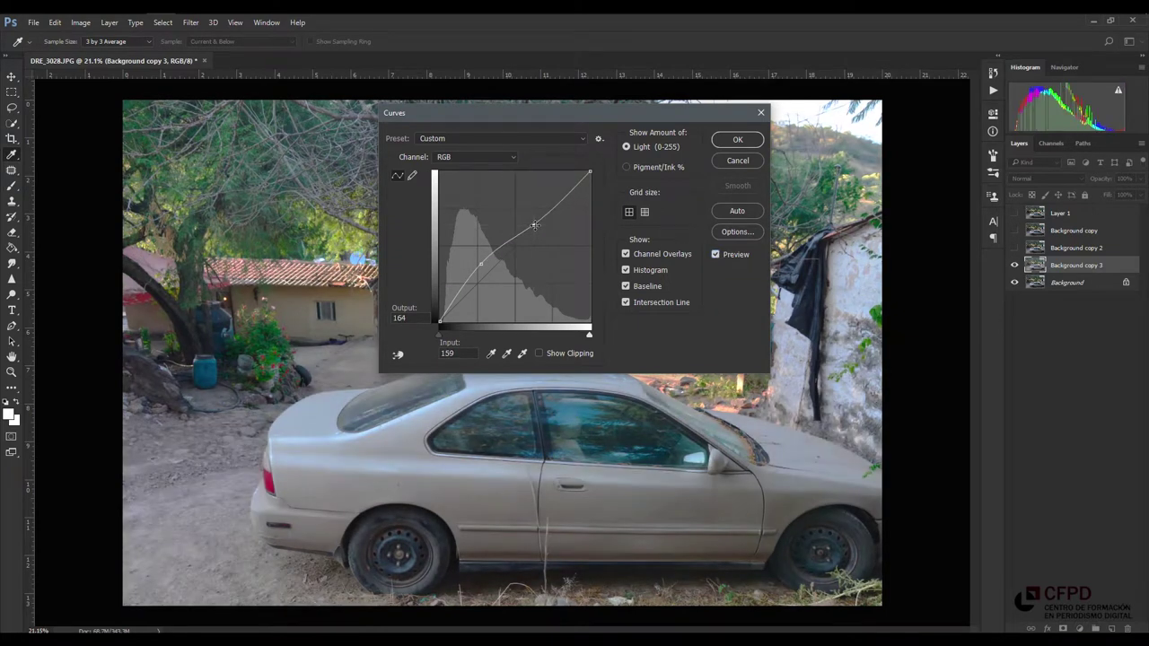
left_click(738, 161)
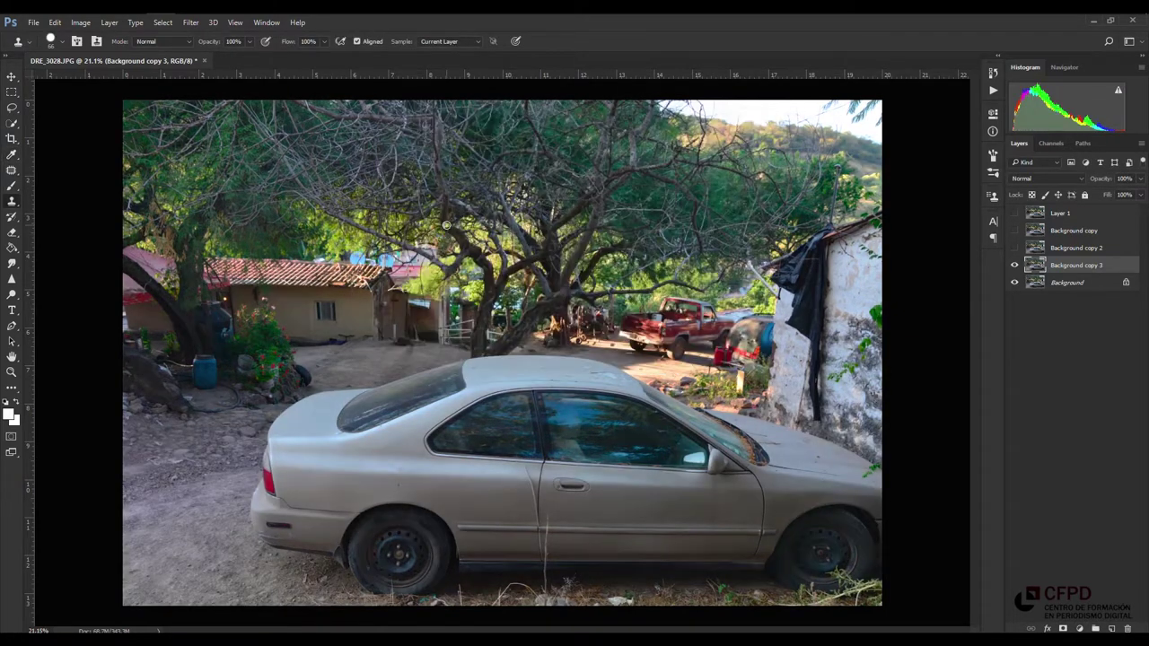
Step: Open Black & White on the photo and try the Blue Filter preset
left_click(81, 24)
mouse_move(99, 53)
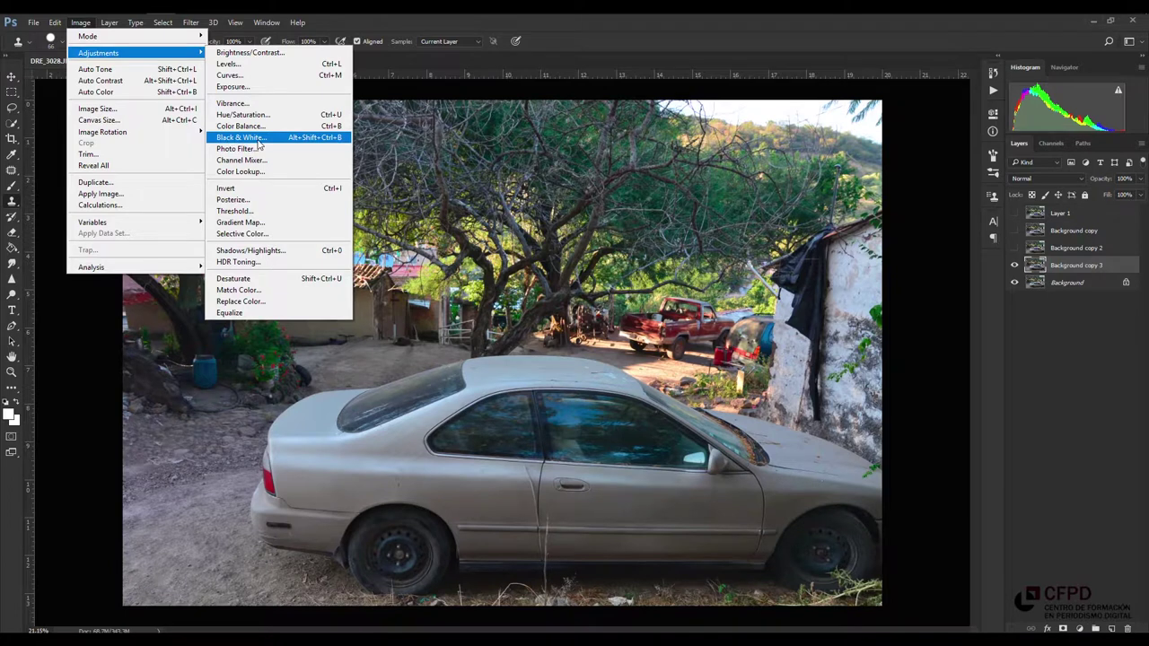
left_click(258, 138)
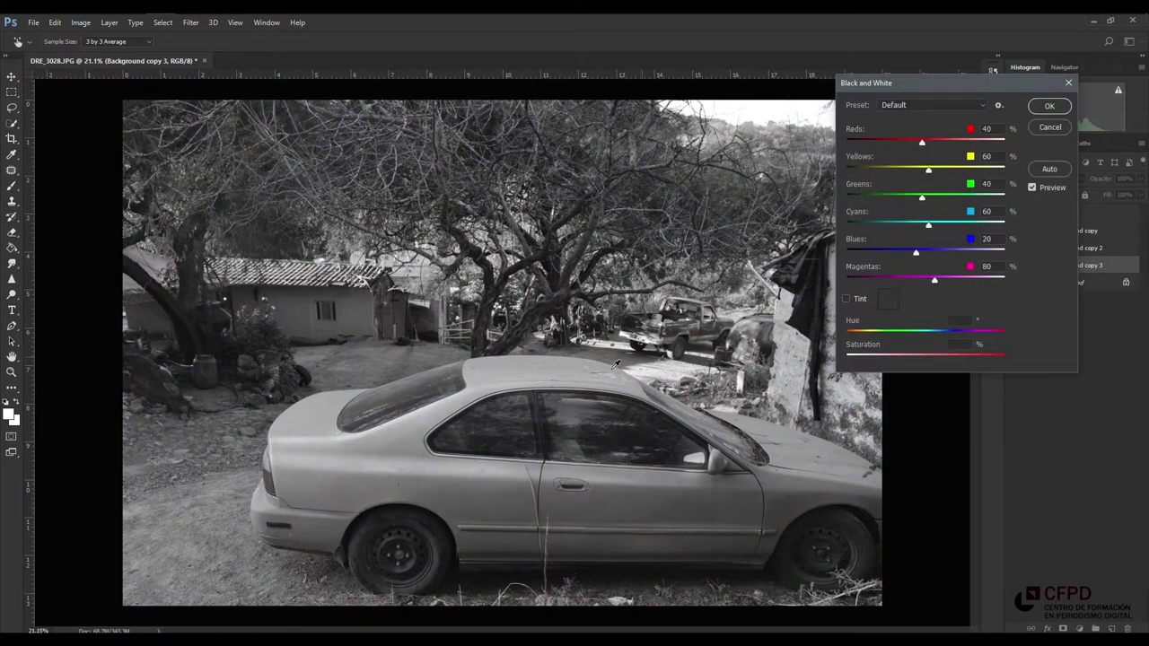
mouse_move(928, 88)
left_mouse_down()
mouse_move(913, 105)
mouse_move(810, 101)
left_mouse_up()
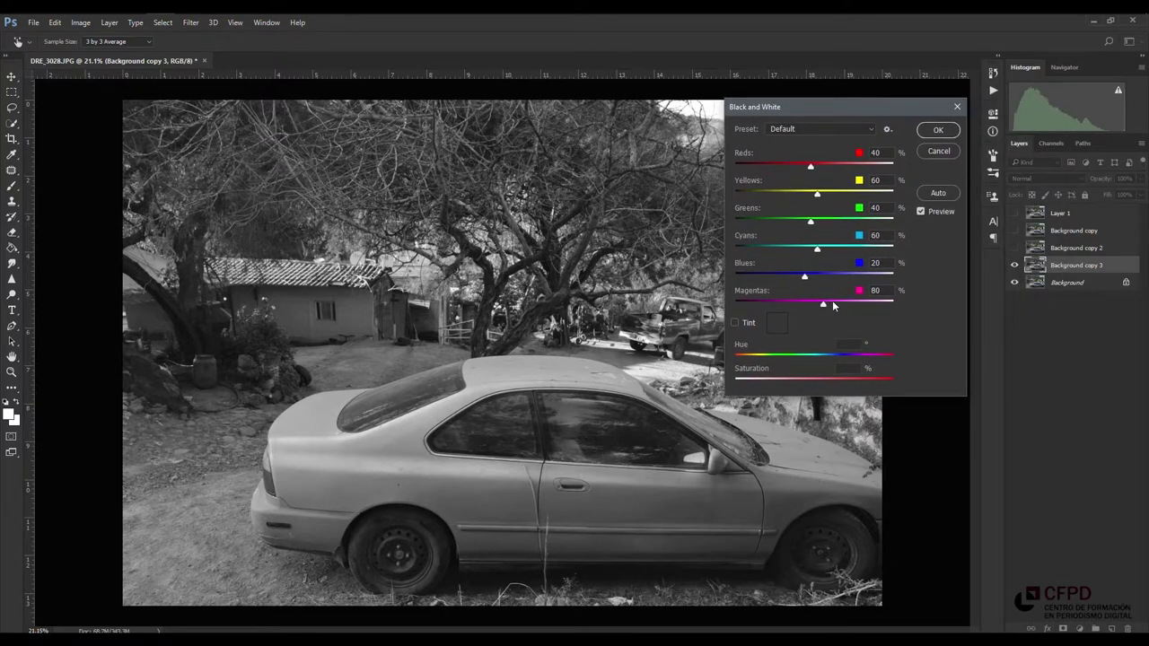
left_click(835, 130)
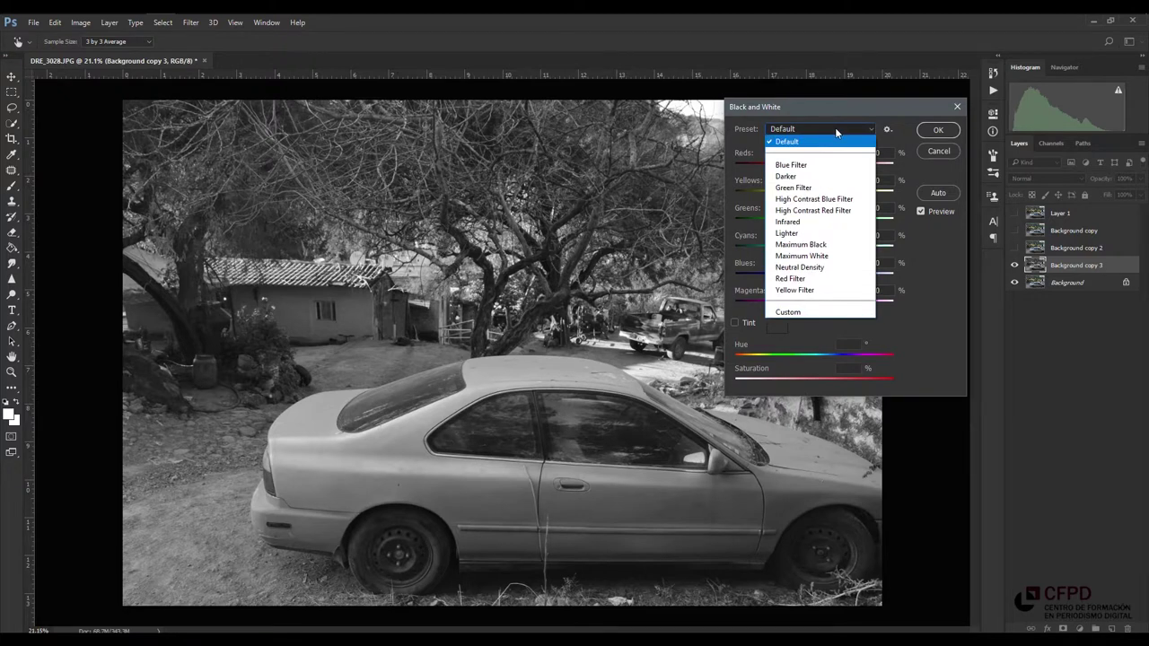
left_click(818, 164)
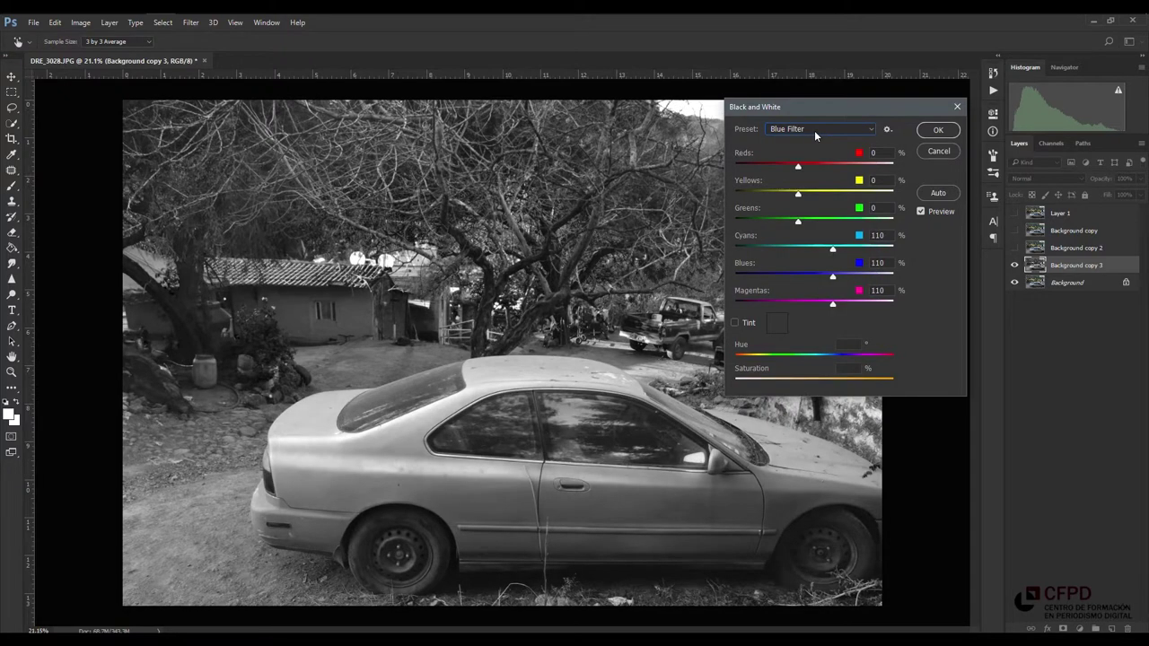
scroll(814, 130, "down", 1)
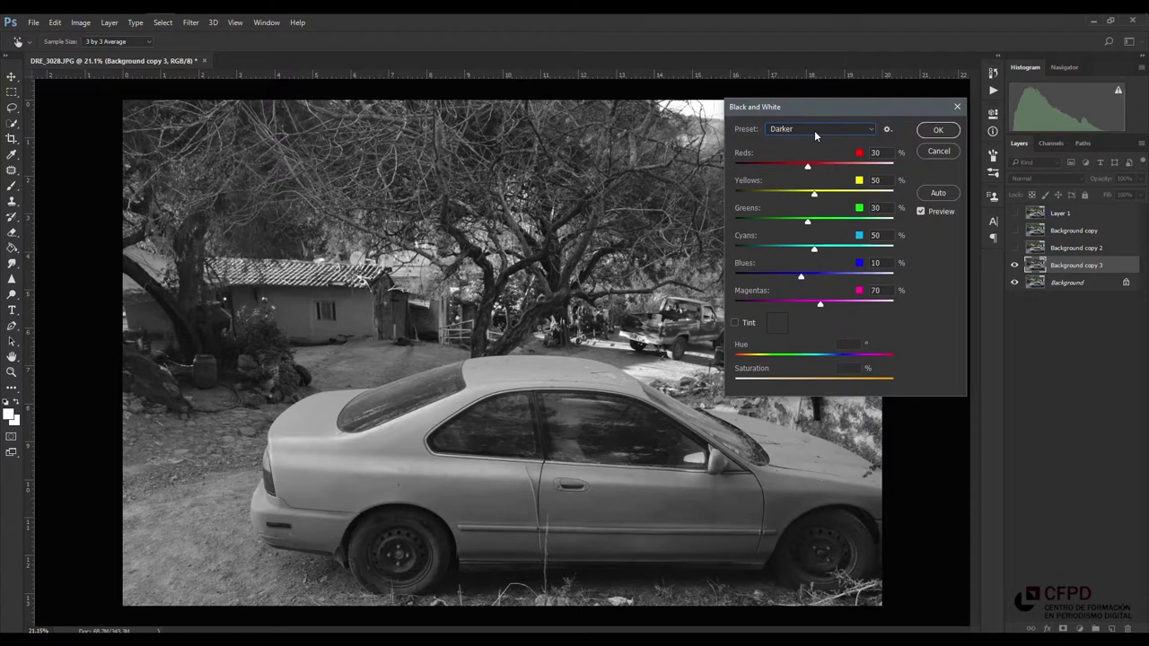
Step: Compare the Green Filter, High Contrast Red, Infrared and Lighter presets, then apply the Default conversion
key("Down")
key("Down")
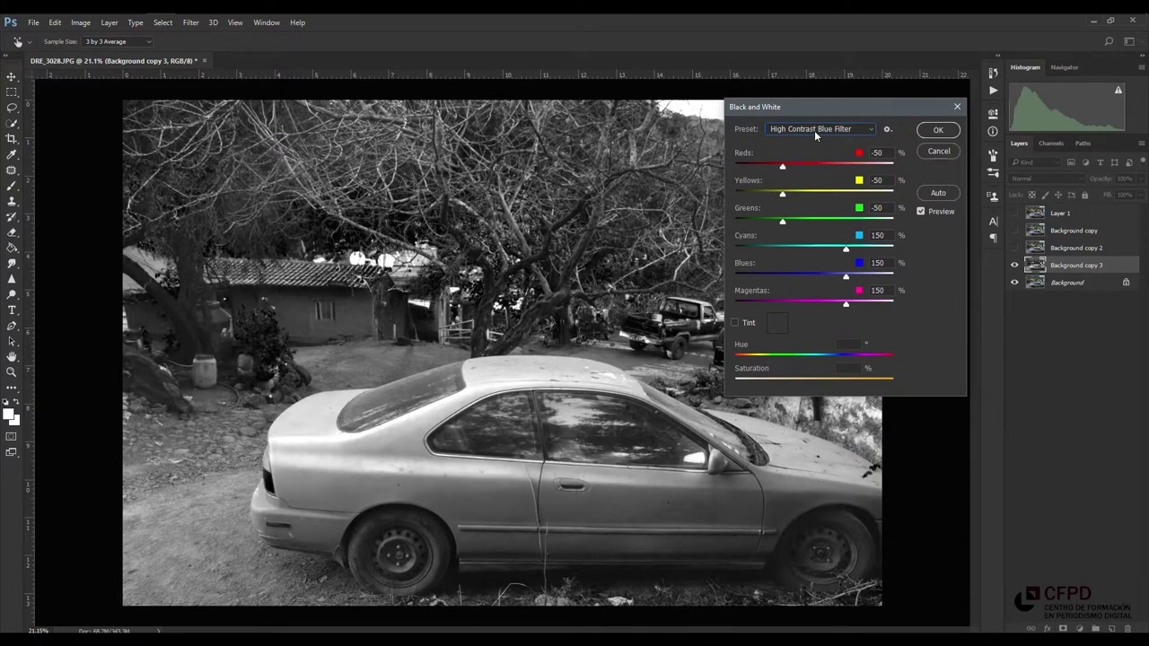
key("Down")
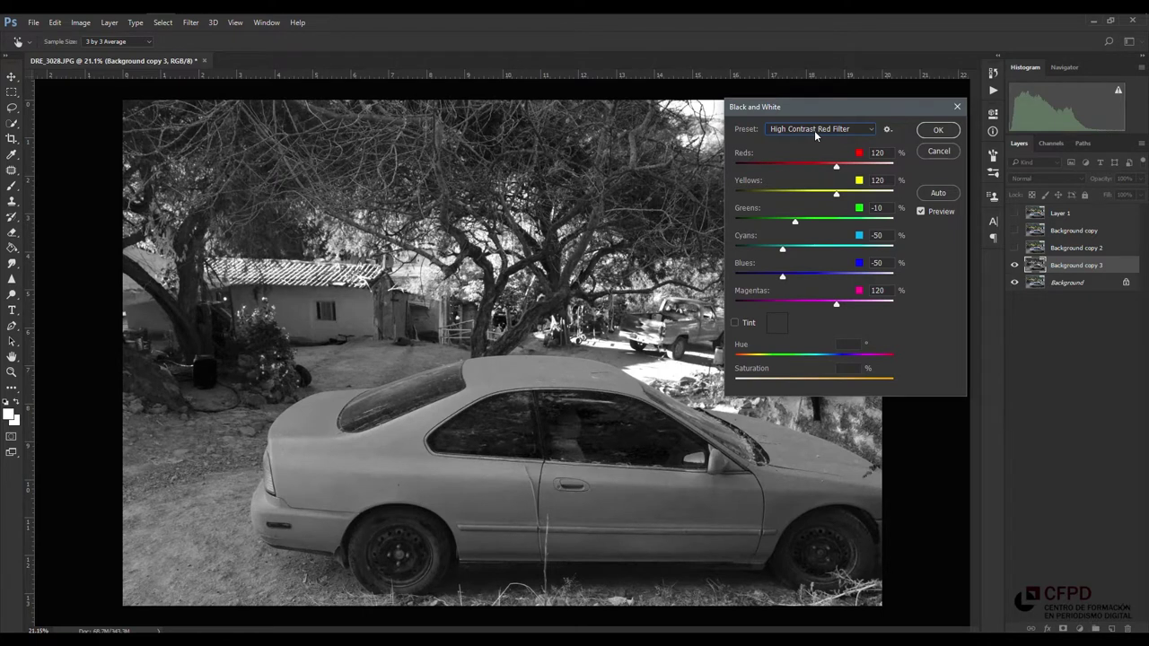
key("Down")
key("Down")
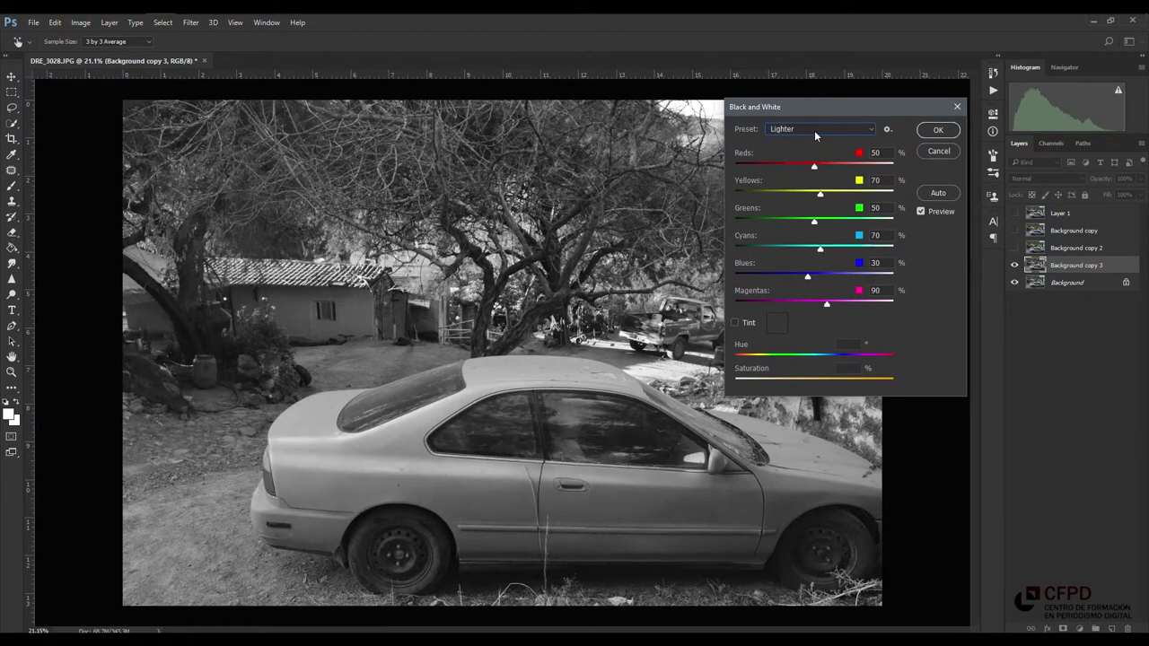
key("Up")
key("Up")
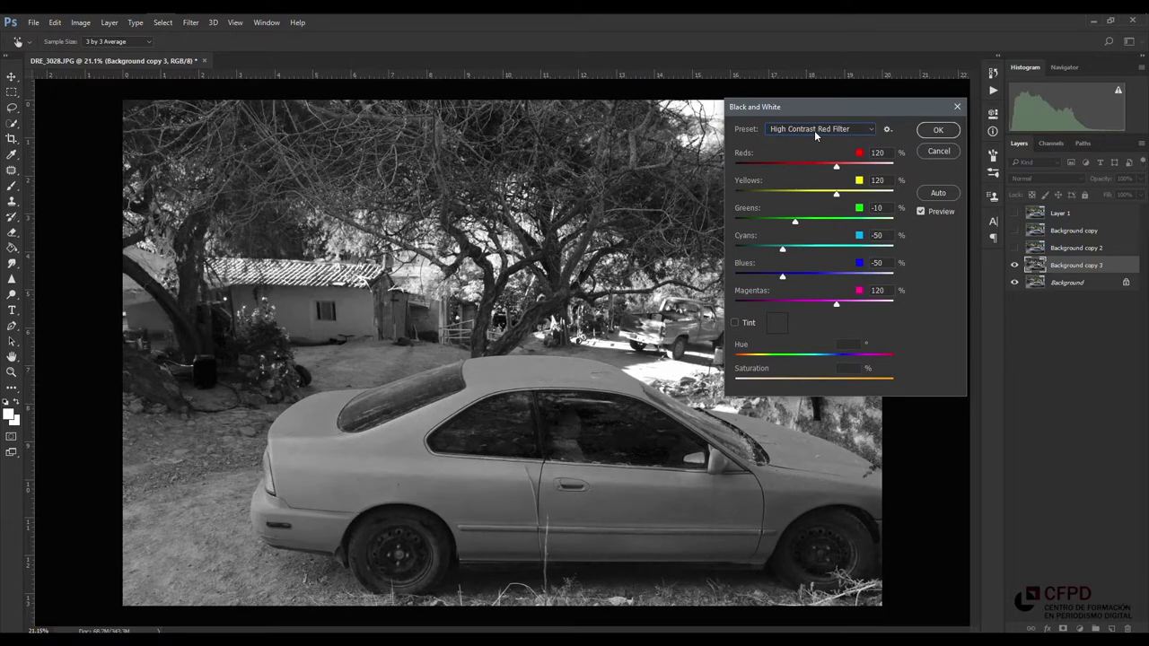
key("Down")
key("Down")
key("Up")
key("Down")
key("Up")
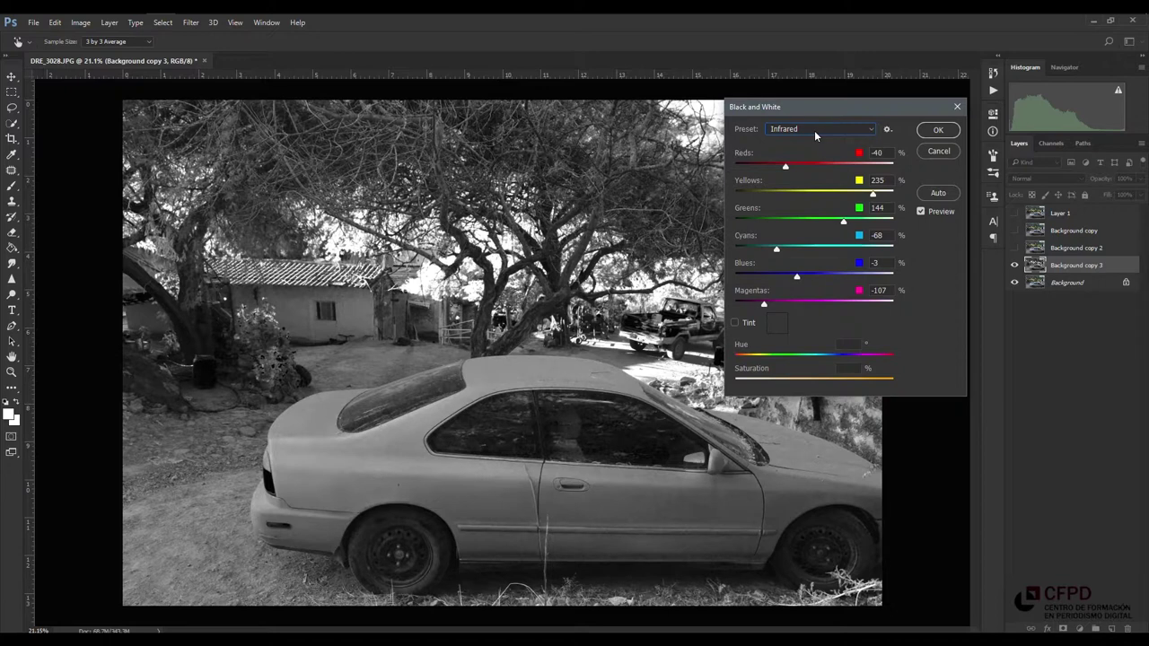
key("Up")
key("Up")
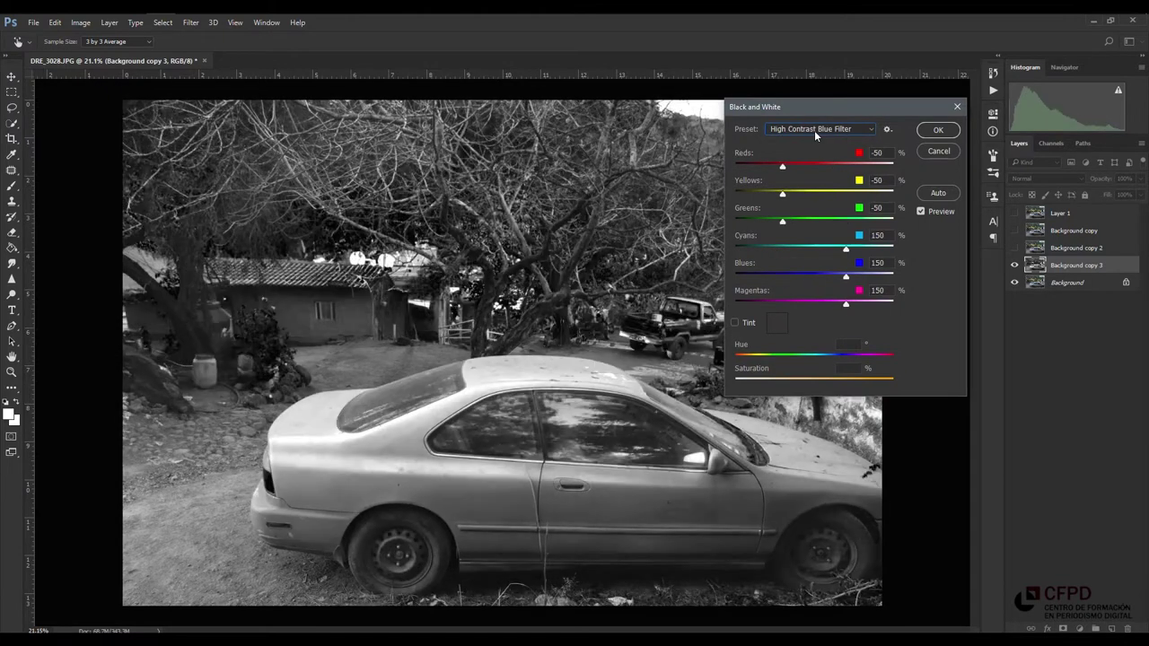
key("Up")
key("Up")
key("Up")
key("Up")
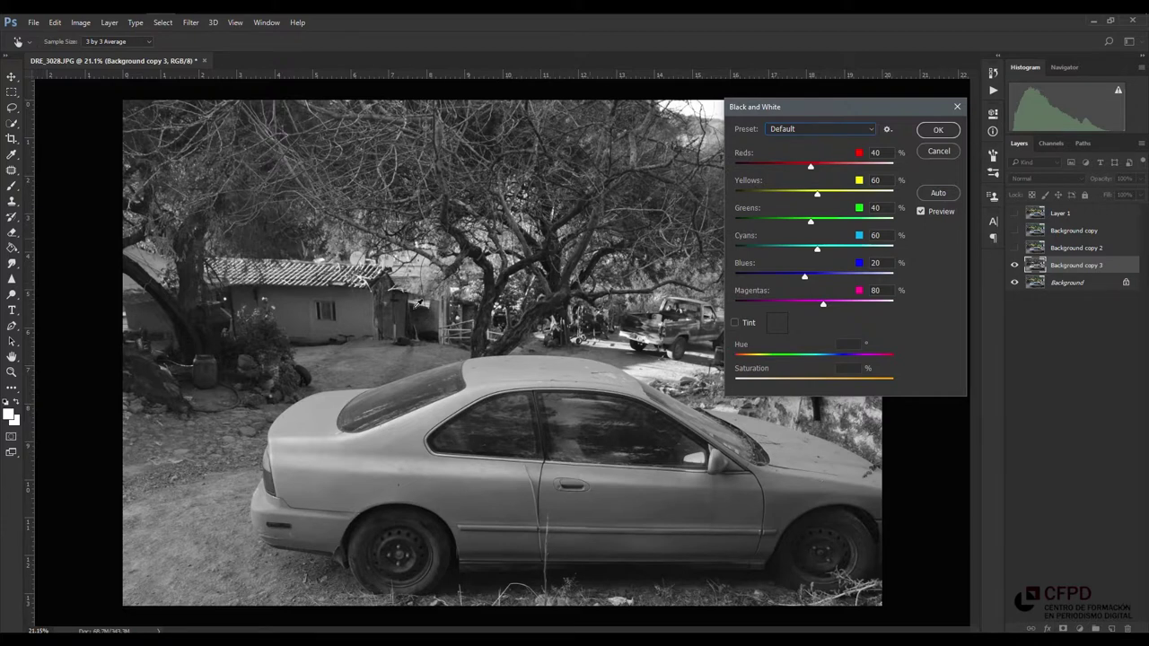
left_click(939, 130)
left_click(80, 23)
Step: Raise the Levels black input to 6 to deepen the black-and-white photo's darkest tones
left_click(260, 65)
left_click_drag(59, 260, 63, 269)
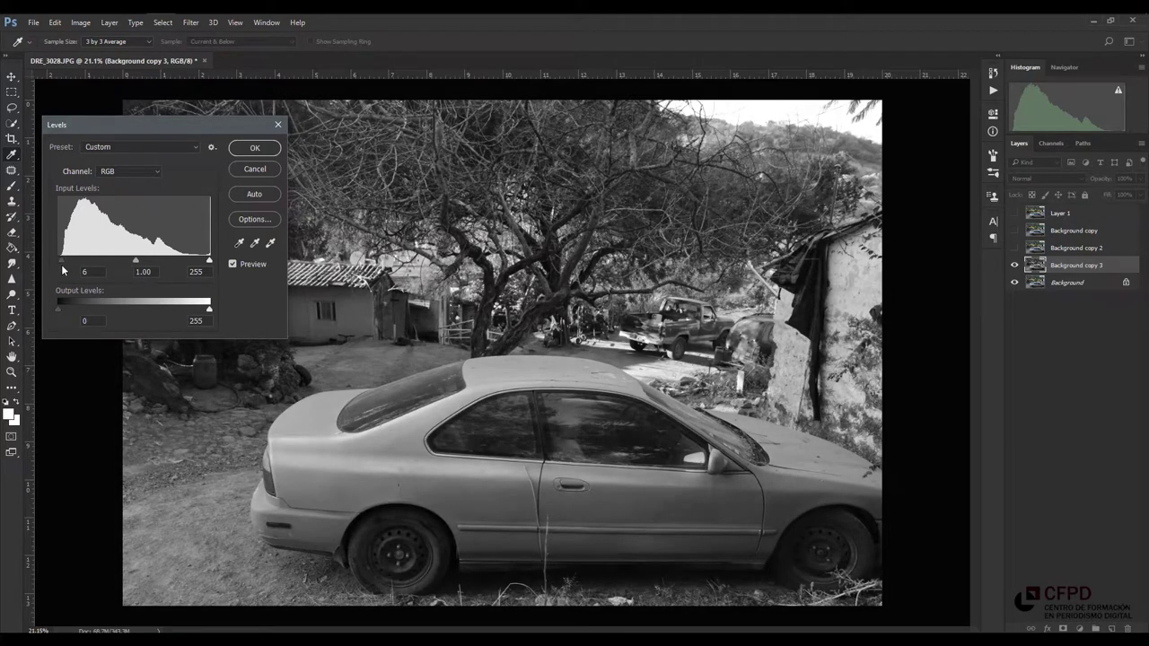
left_click(254, 147)
key("s")
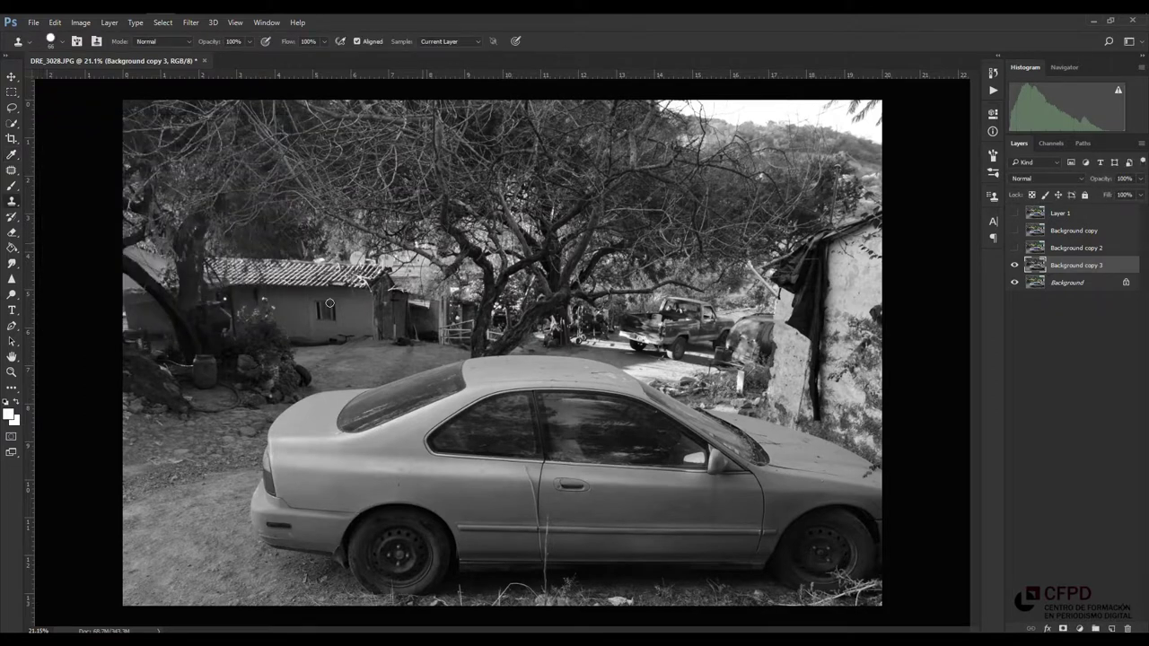
left_click(80, 22)
mouse_move(99, 53)
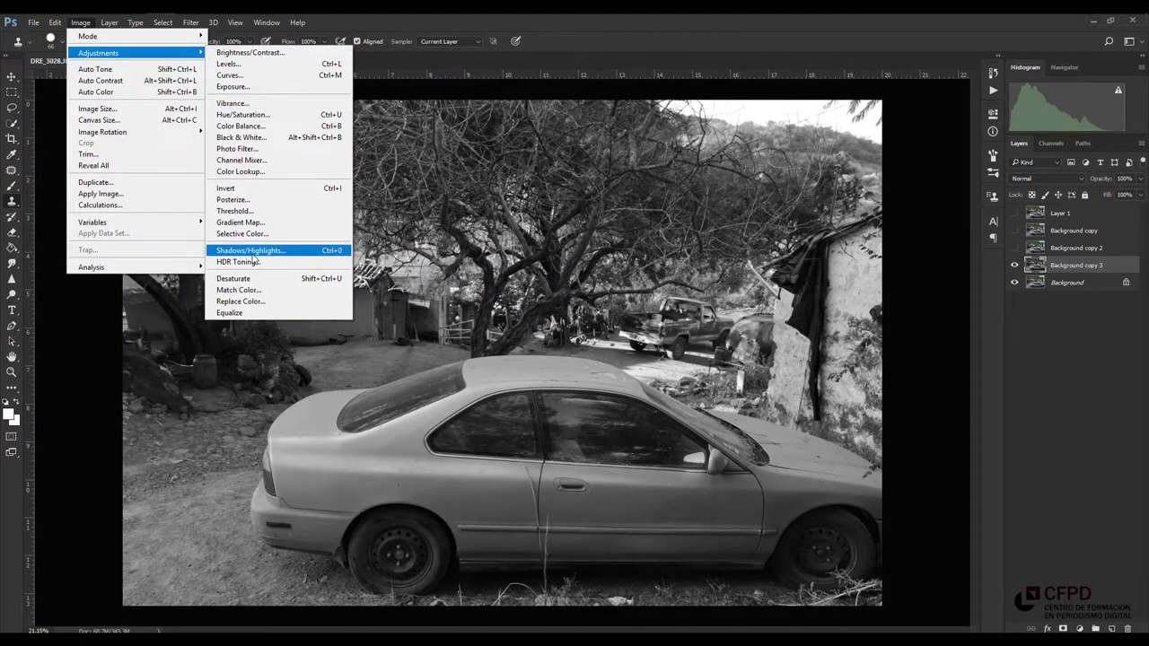
Step: Open Shadows/Highlights and set the shadows to 23% with a 140 px radius
left_click(281, 256)
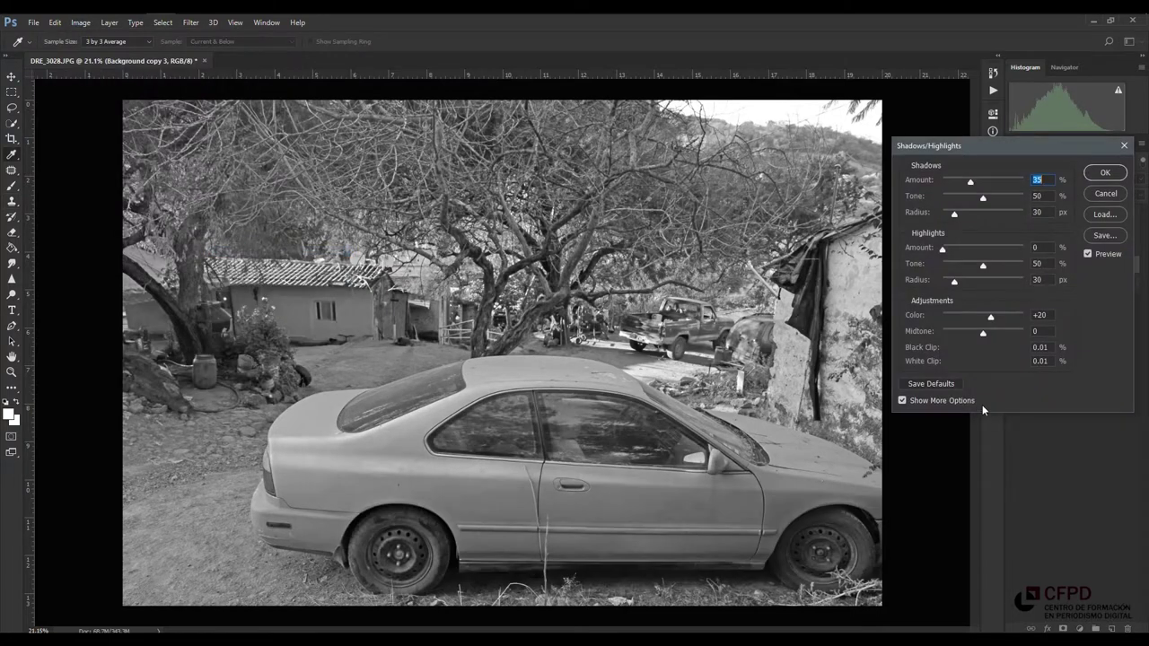
mouse_move(1063, 149)
left_mouse_down()
mouse_move(978, 140)
mouse_move(946, 121)
left_mouse_up()
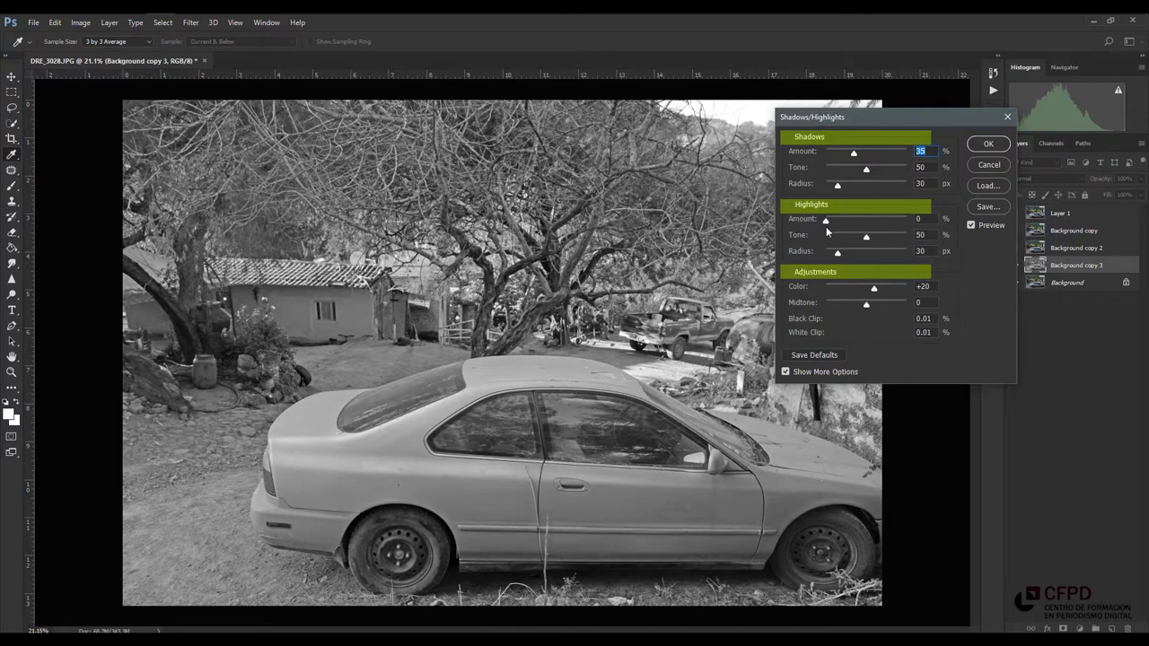
mouse_move(870, 116)
left_mouse_down()
mouse_move(847, 120)
mouse_move(843, 144)
left_mouse_up()
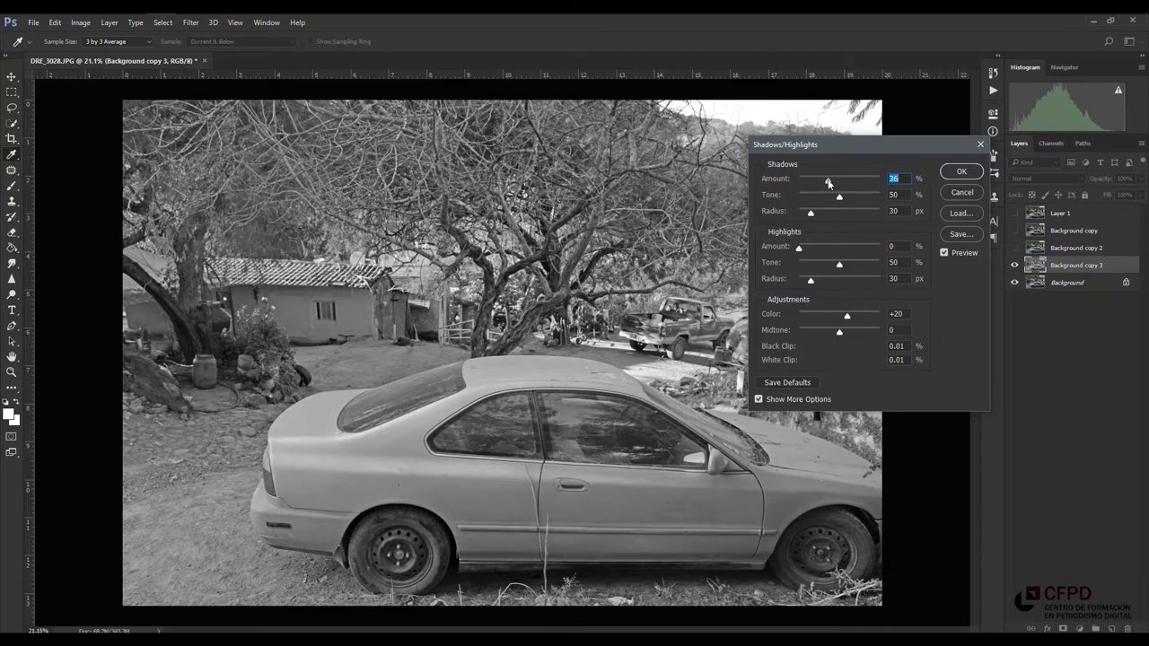
mouse_move(828, 183)
left_mouse_down()
mouse_move(796, 186)
mouse_move(818, 183)
left_mouse_up()
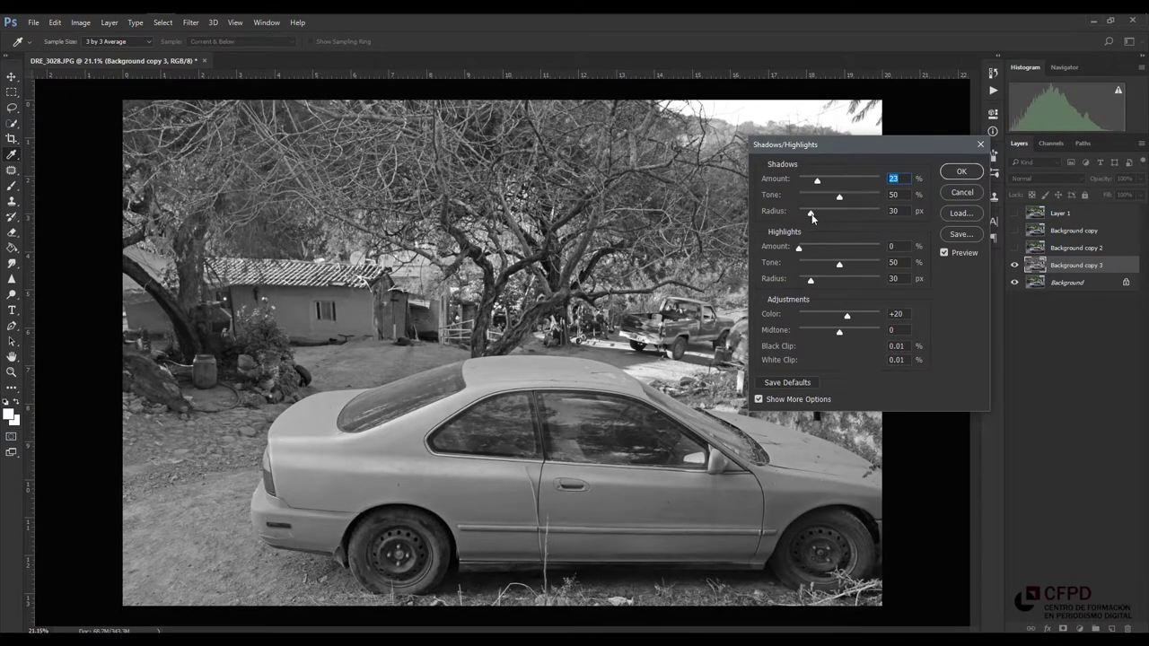
left_click_drag(811, 214, 848, 220)
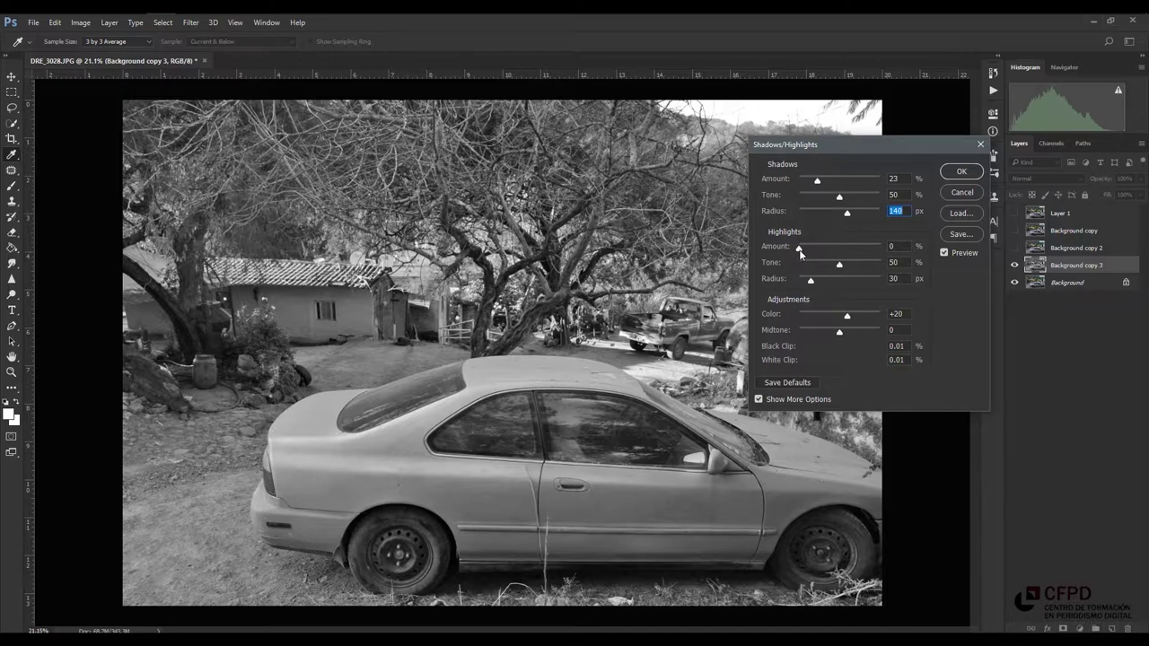
Step: Set highlights to 16% at 93 px and midtone +33, compare the preview, and apply
left_click(800, 250)
left_click_drag(800, 253, 832, 264)
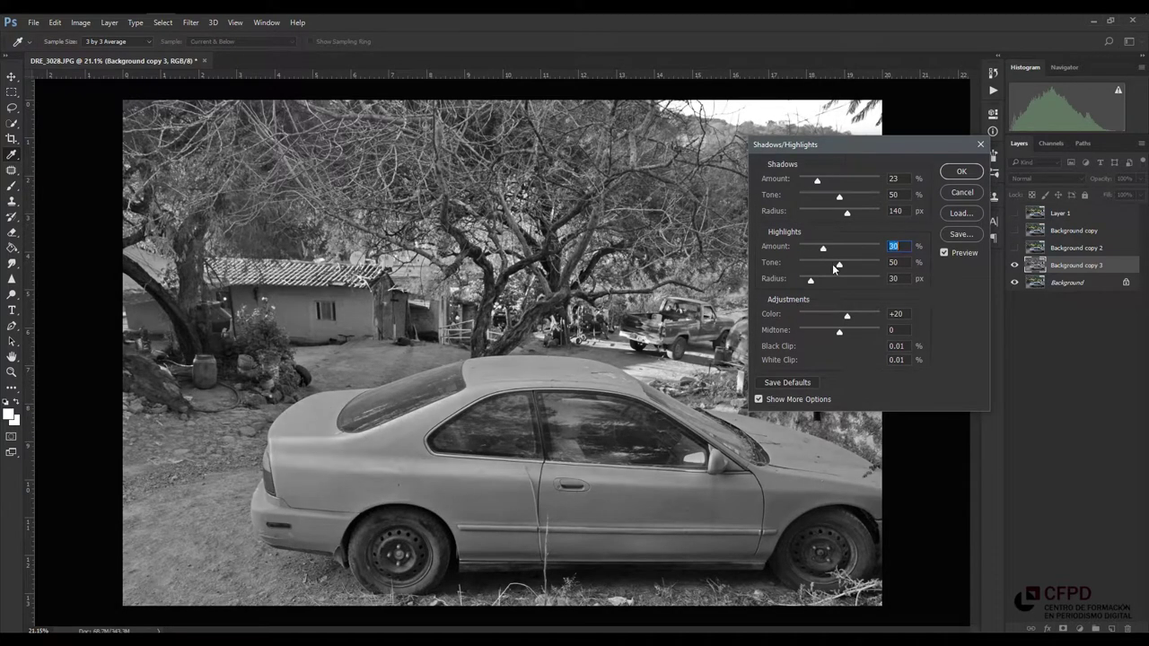
left_click_drag(858, 145, 984, 237)
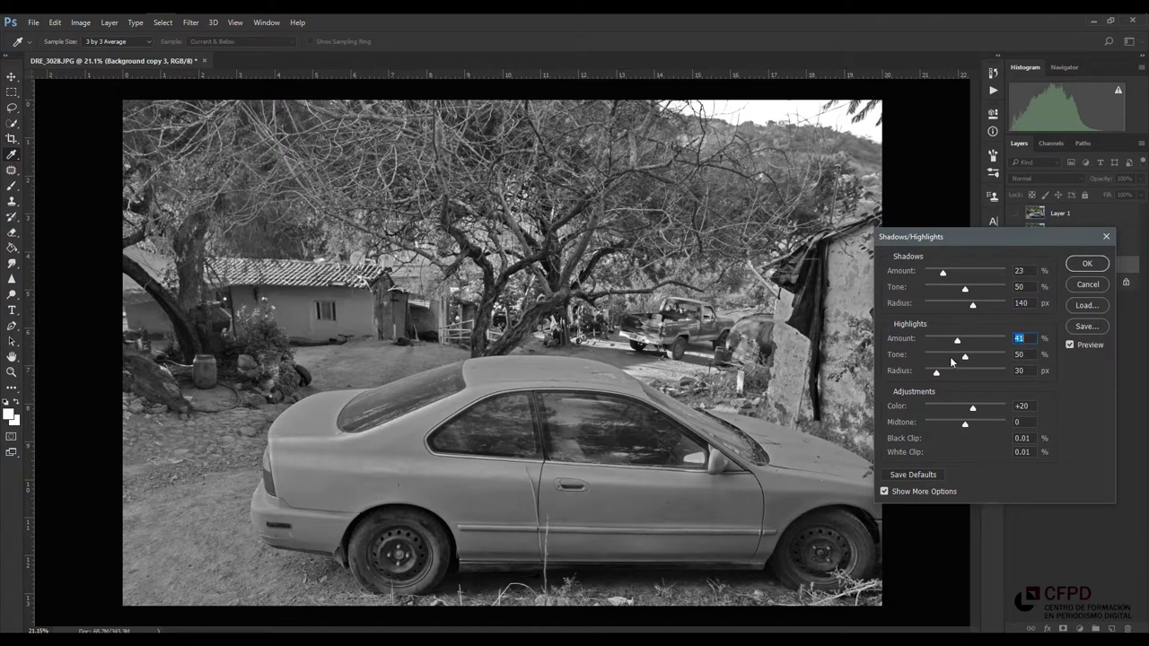
left_click_drag(957, 342, 939, 355)
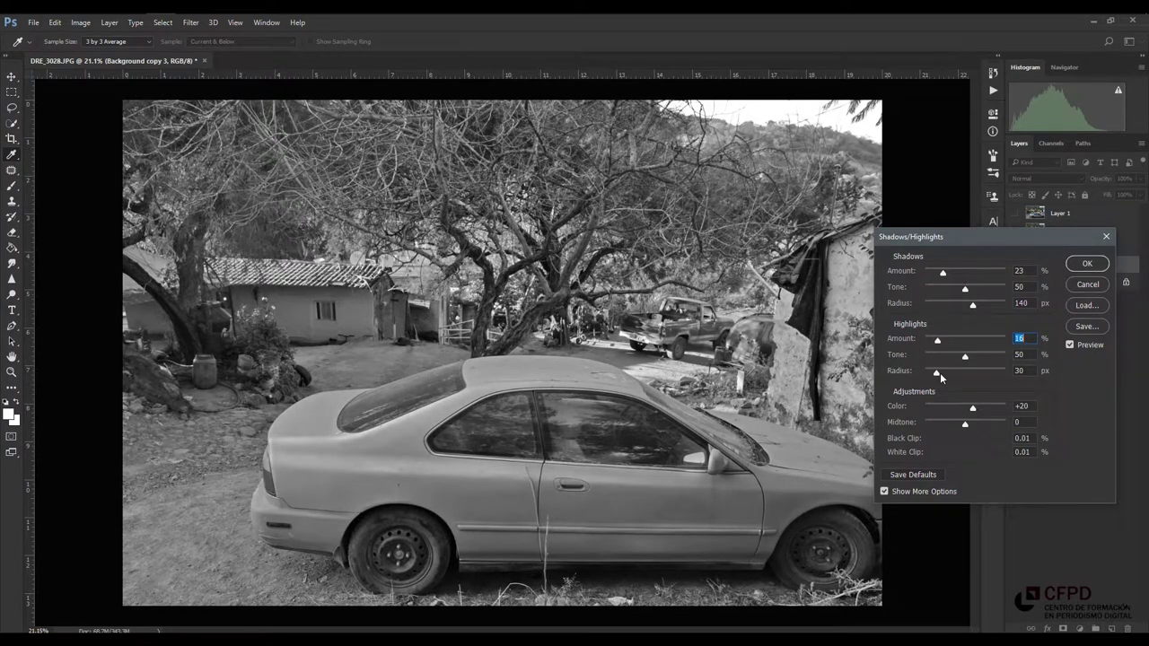
left_click_drag(936, 377, 962, 375)
left_click_drag(966, 425, 978, 425)
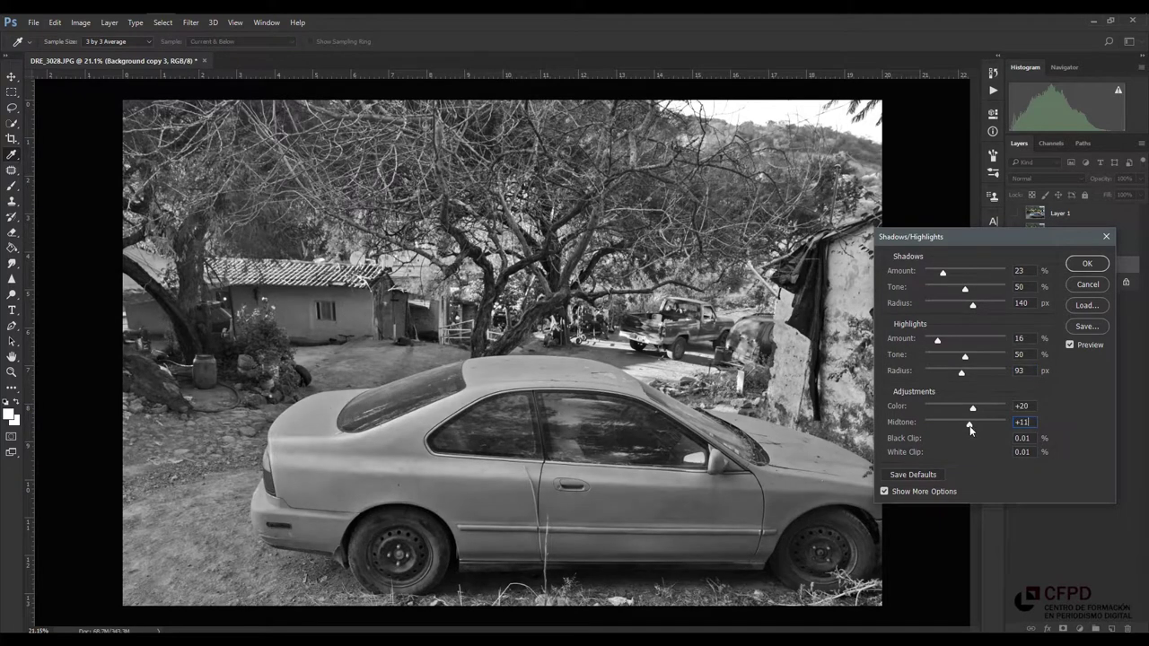
left_click(1073, 345)
left_click(1073, 345)
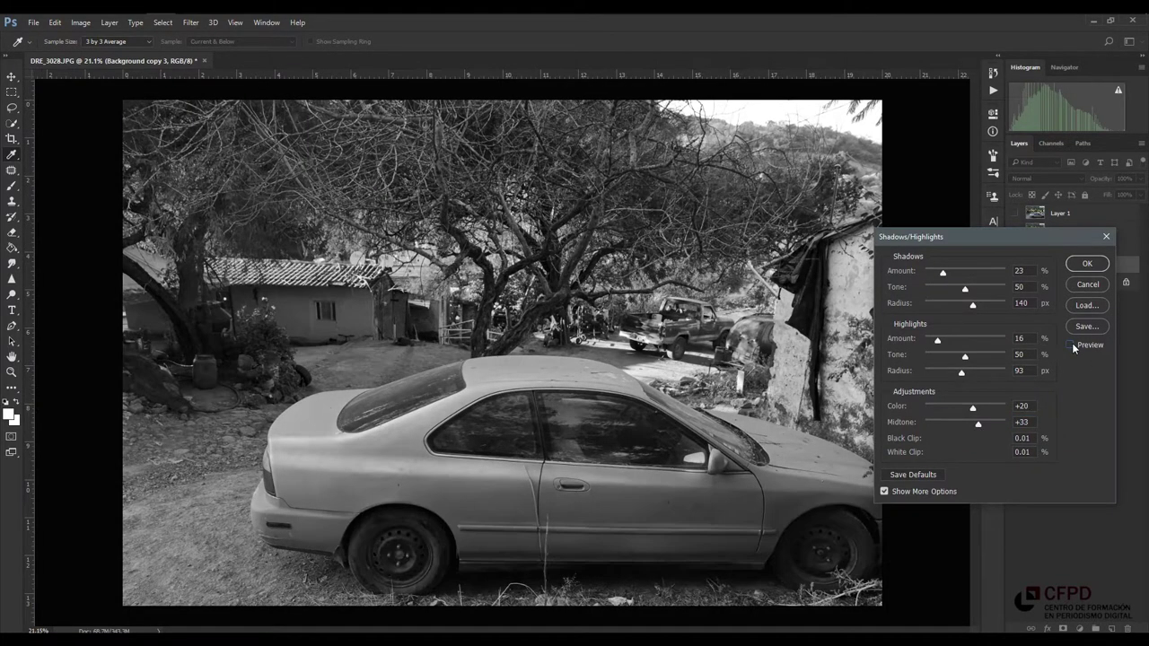
left_click(1071, 345)
left_click(1071, 345)
key("Return")
left_click(191, 22)
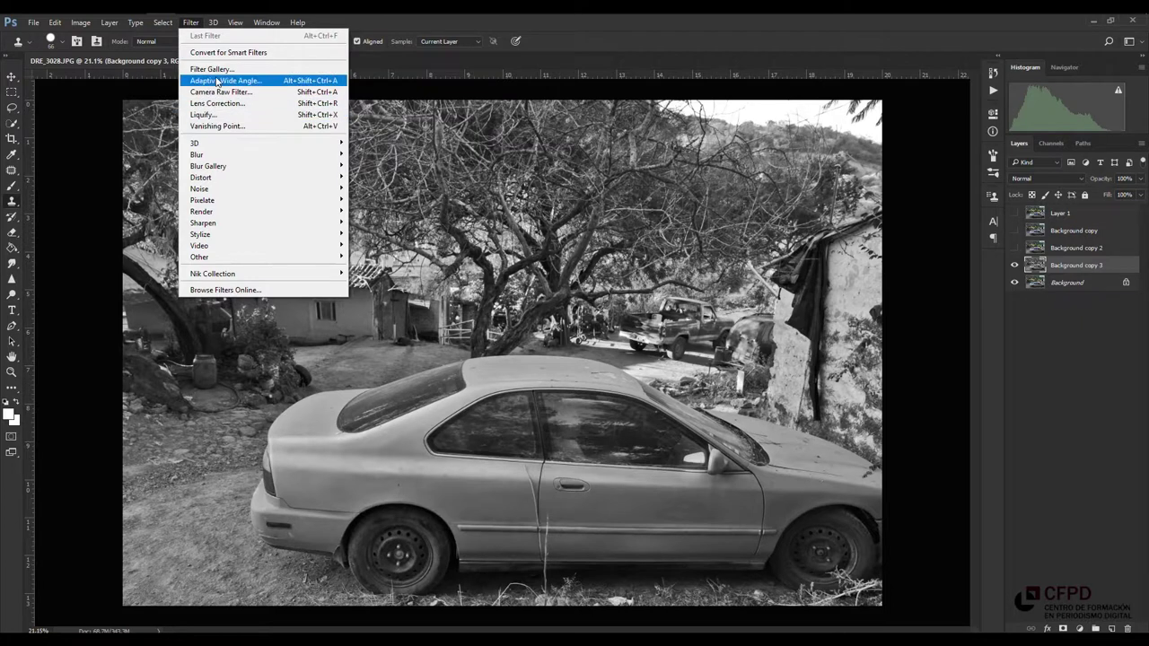
mouse_move(260, 189)
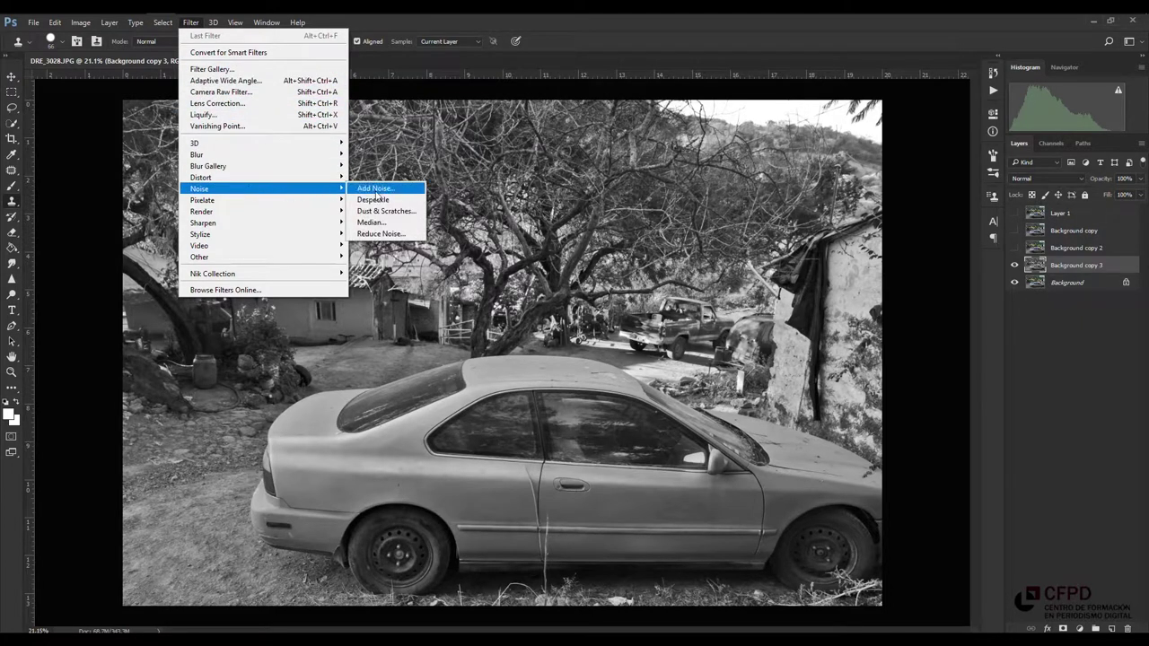
Step: Open Add Noise and choose a uniform, monochromatic distribution
left_click(373, 190)
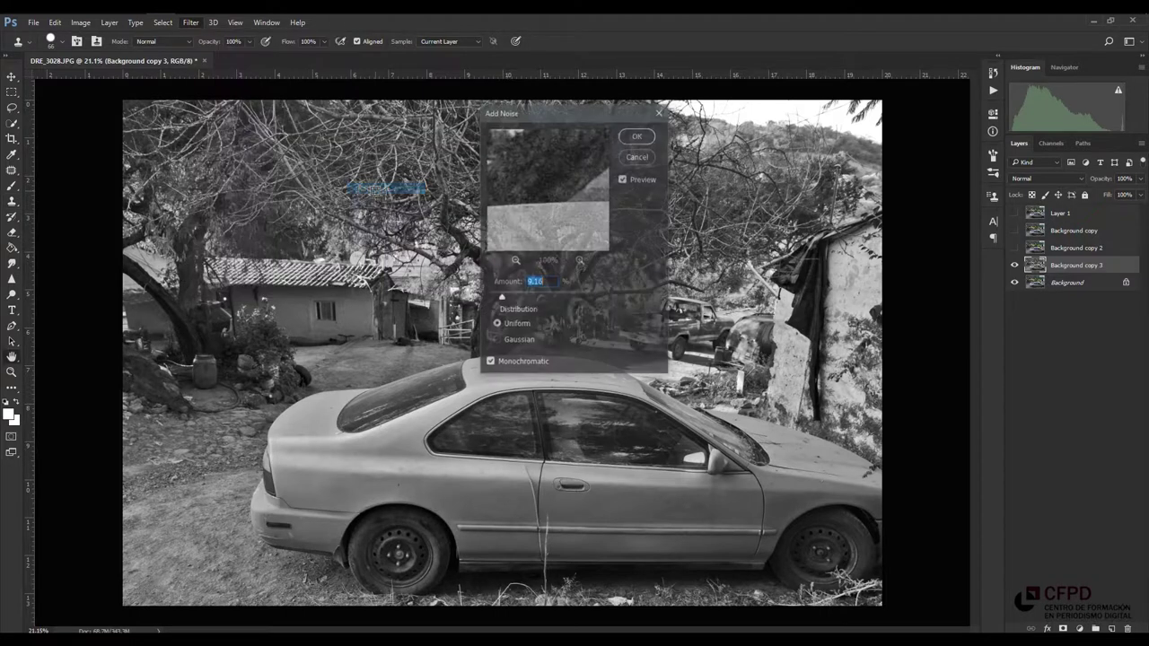
left_click_drag(558, 112, 622, 200)
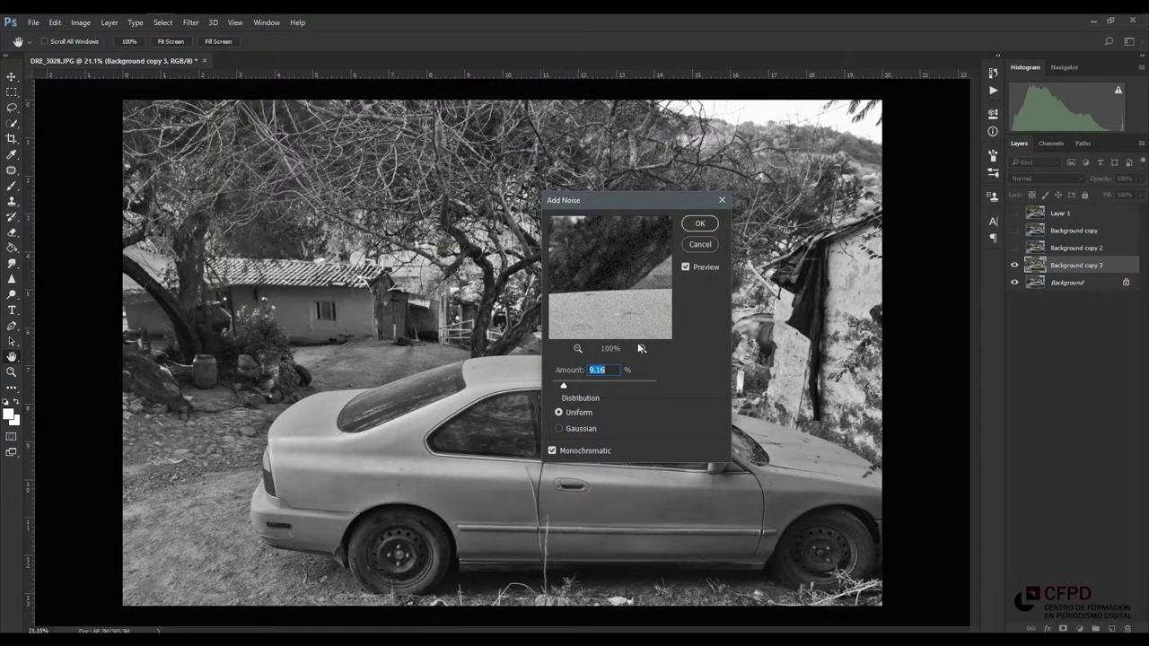
mouse_move(607, 310)
left_mouse_down()
mouse_move(634, 256)
mouse_move(624, 235)
mouse_move(618, 300)
mouse_move(604, 285)
left_mouse_up()
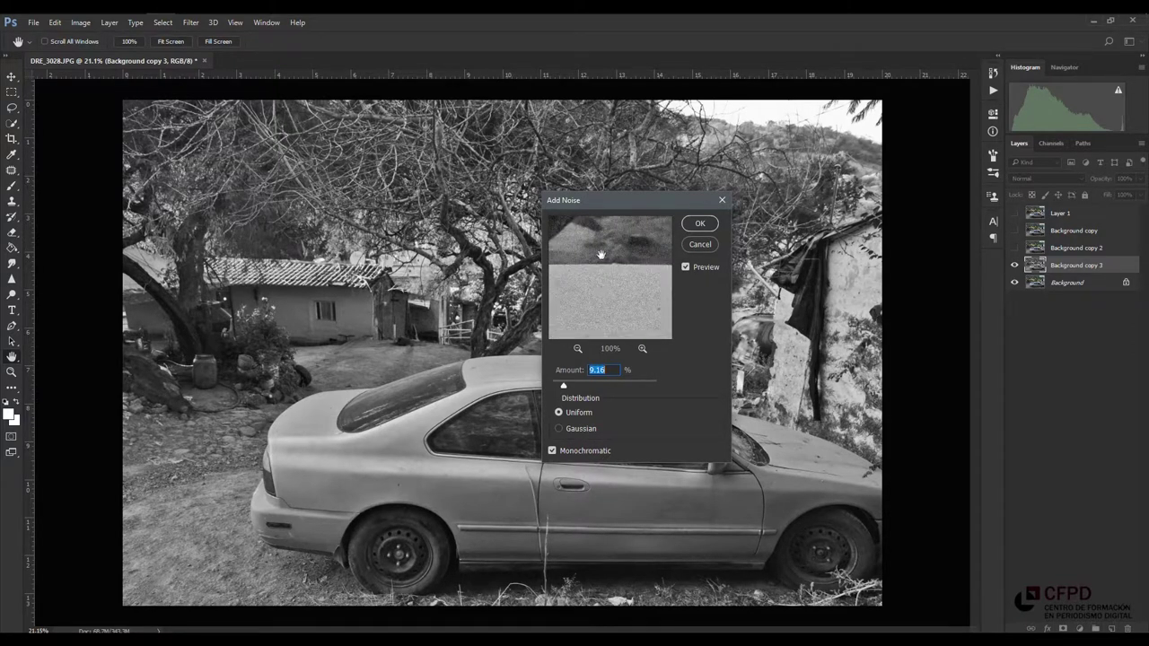
left_click(553, 450)
left_click(560, 429)
left_click(559, 412)
Step: Settle the noise amount at 9.64% while previewing window and foliage, then apply it
left_click_drag(563, 387, 603, 385)
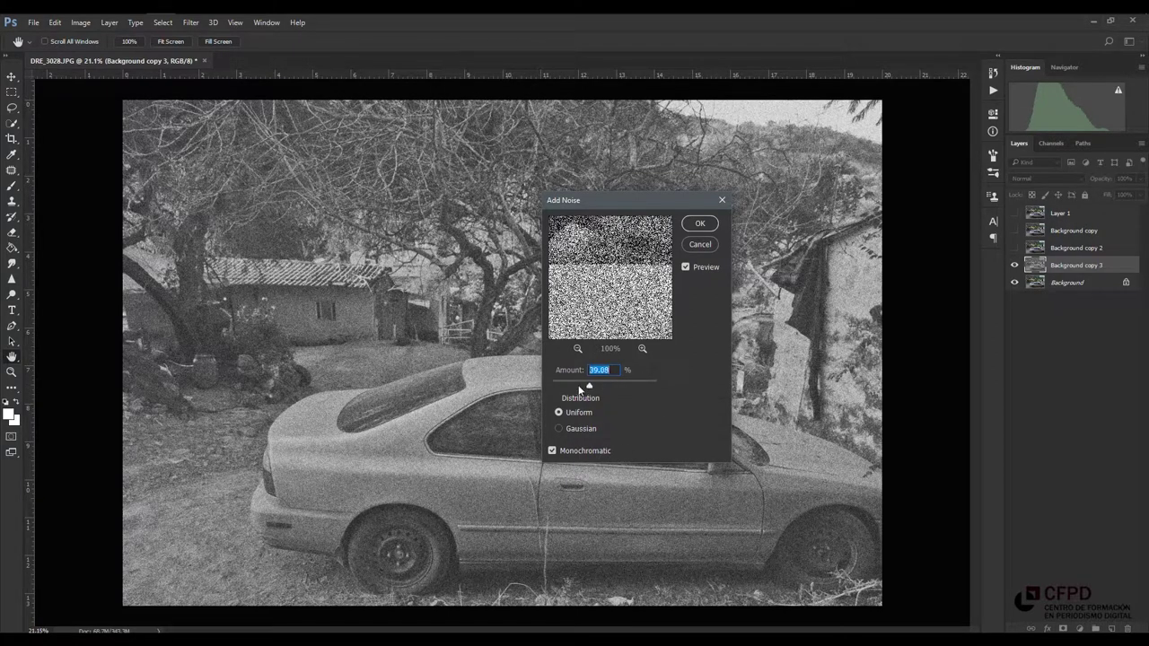
left_click_drag(586, 384, 568, 385)
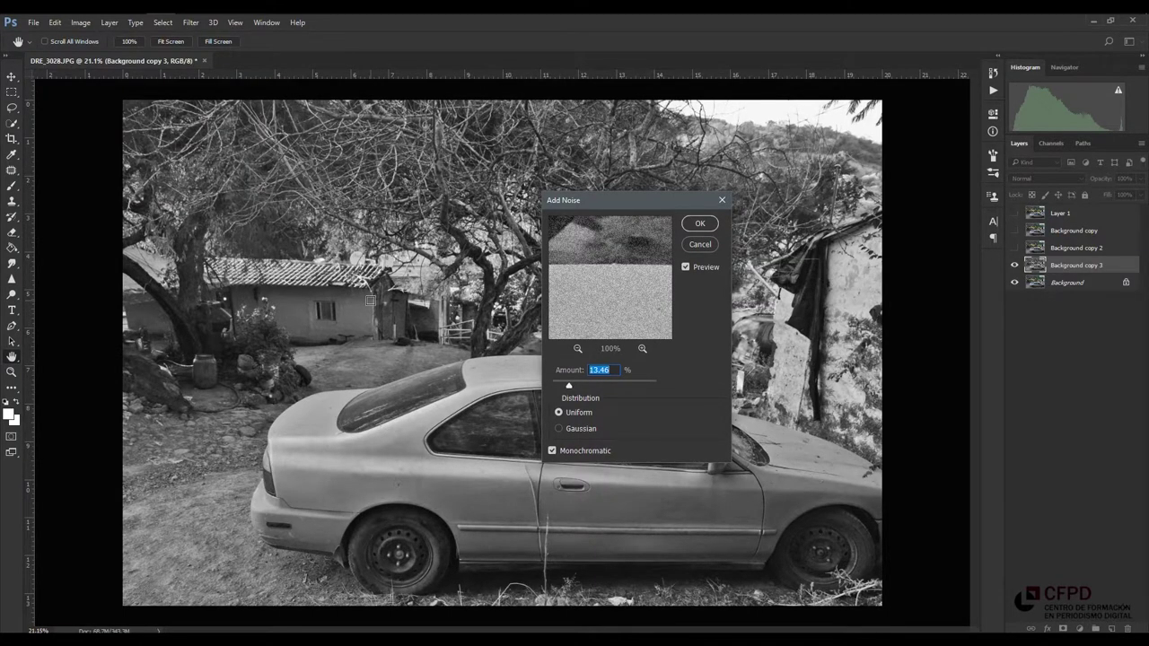
left_click(326, 309)
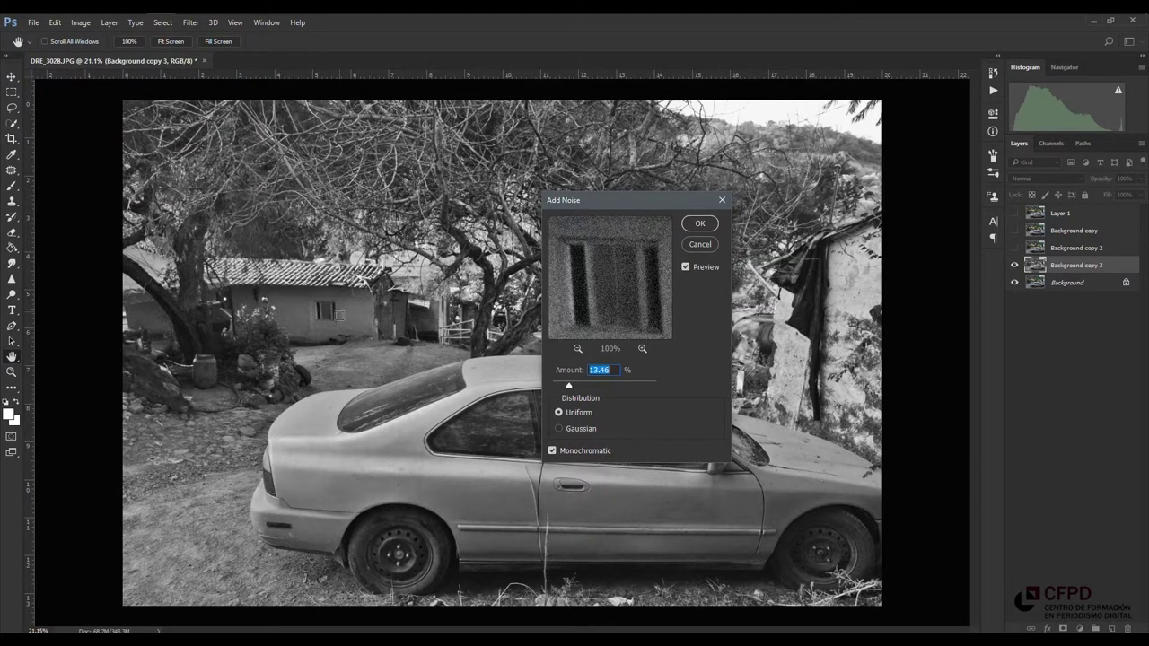
left_click(274, 332)
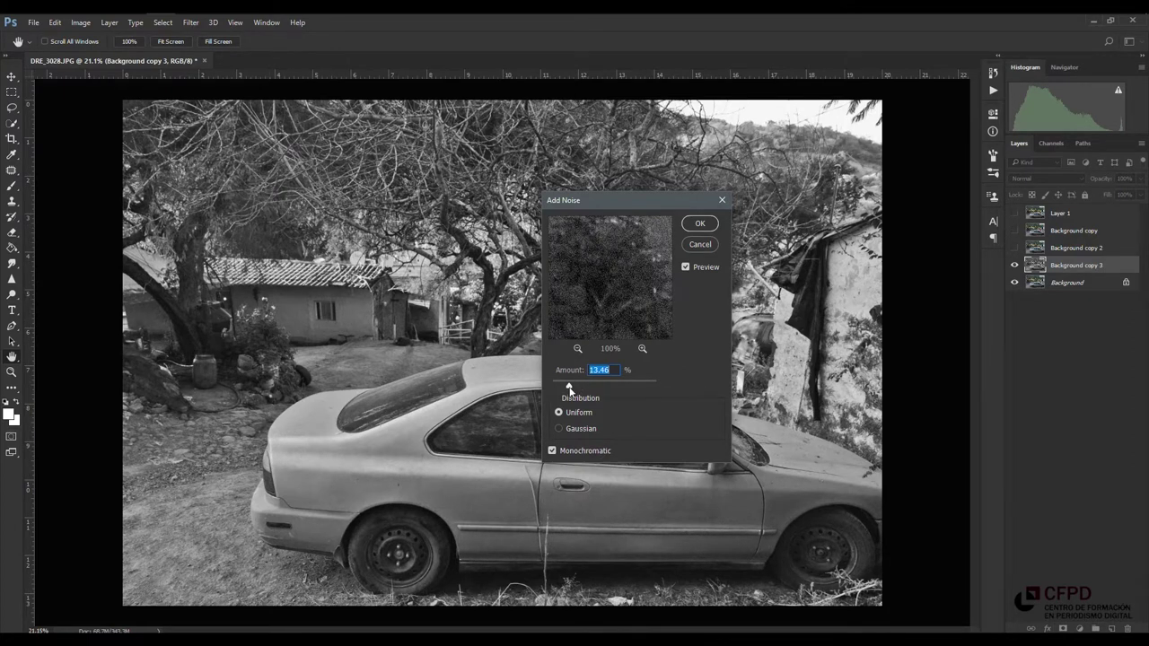
left_click_drag(569, 387, 561, 387)
left_click(700, 224)
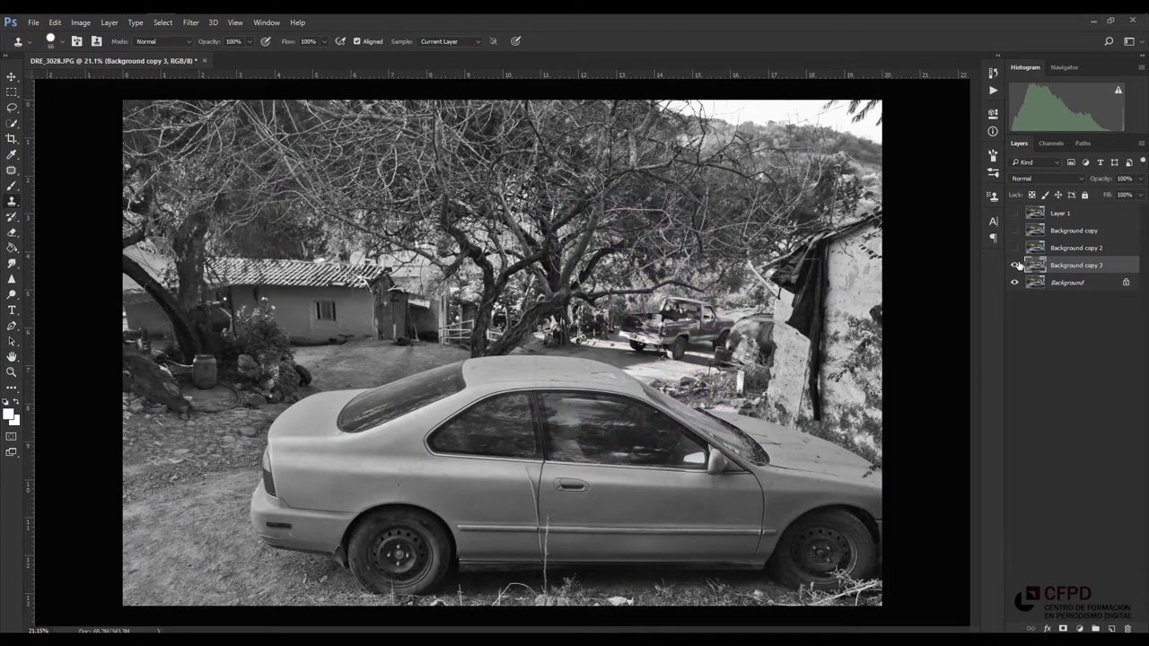
Step: Start Save As, then create and open a new TALLER folder inside imagenes
left_click(35, 24)
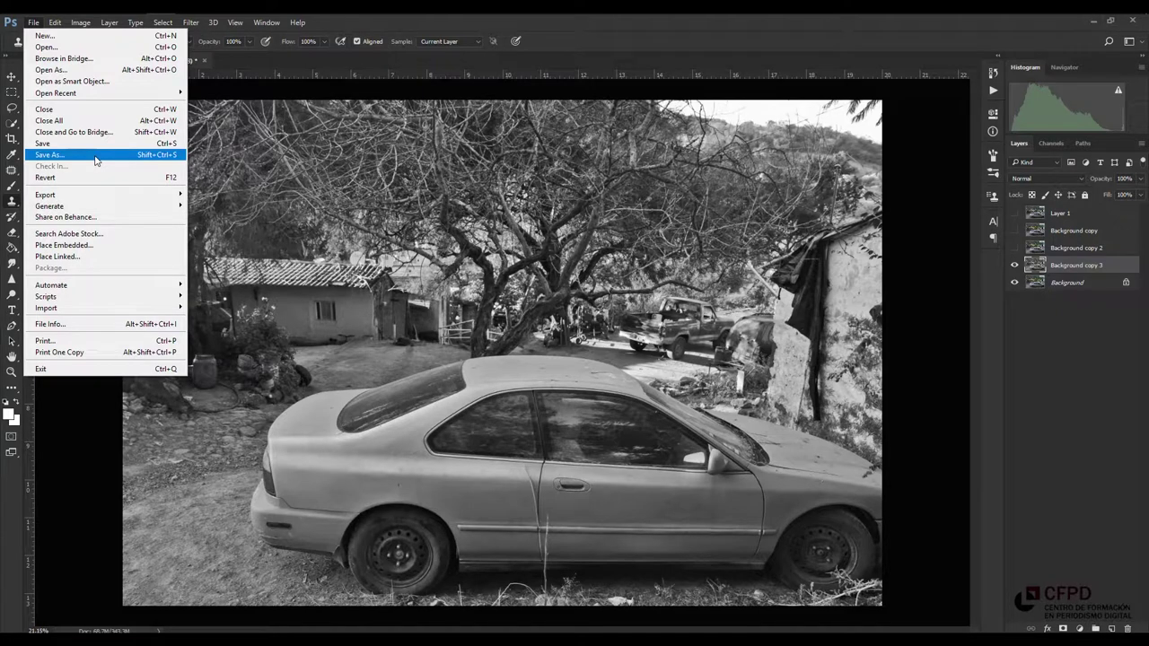
left_click(96, 158)
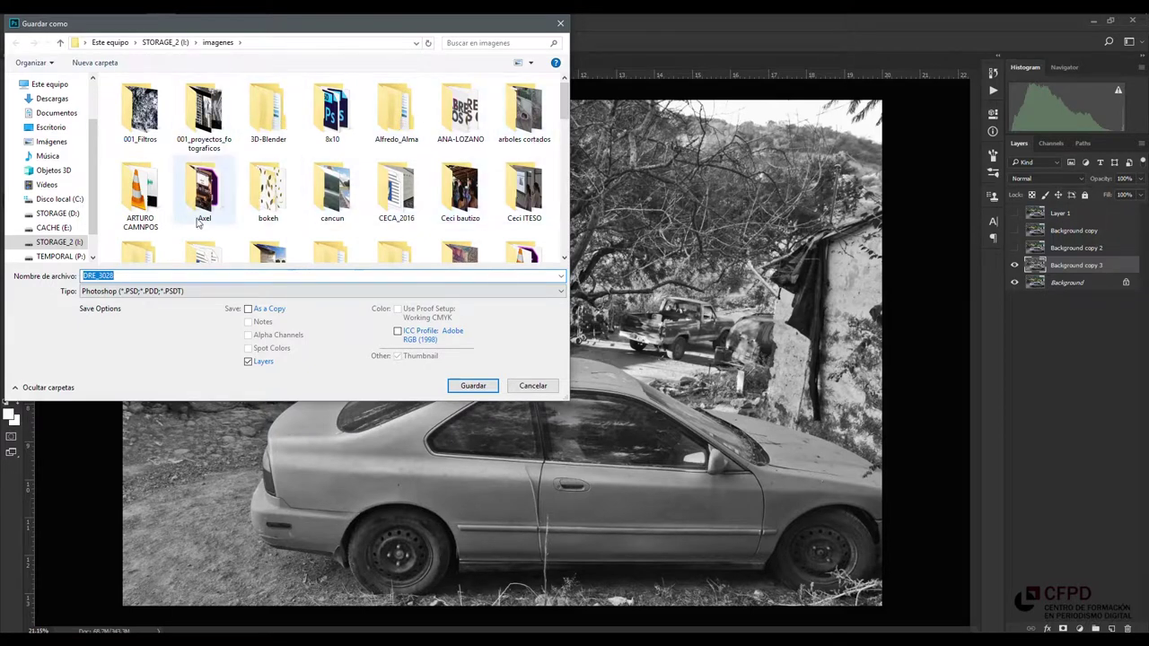
left_click(95, 63)
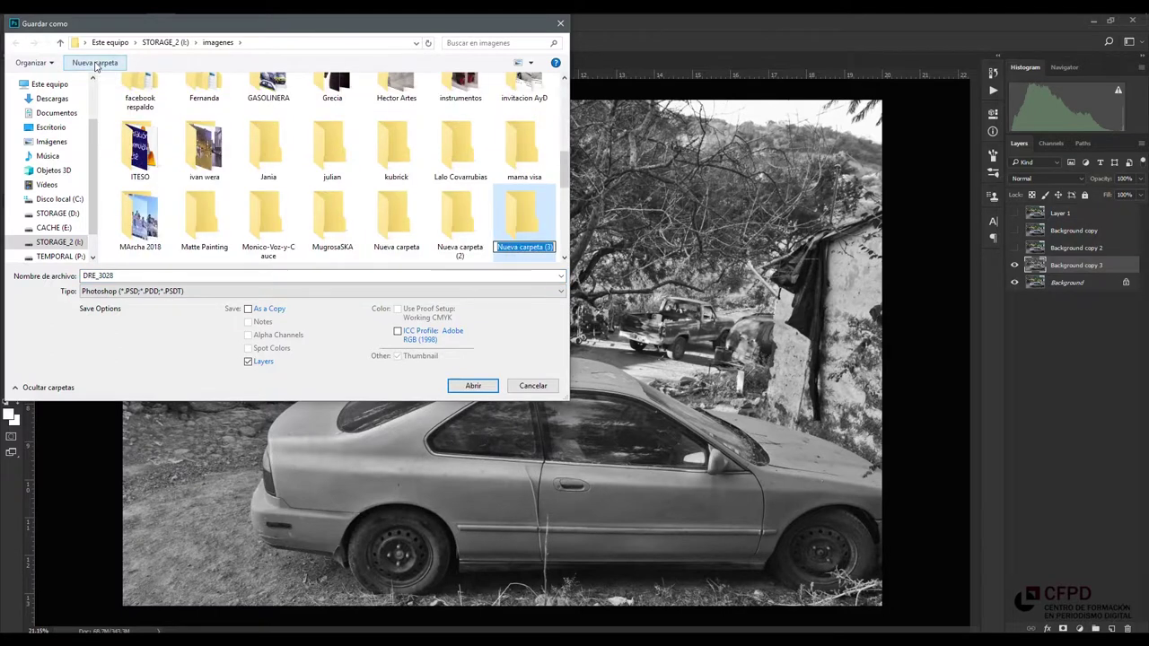
type("TALL")
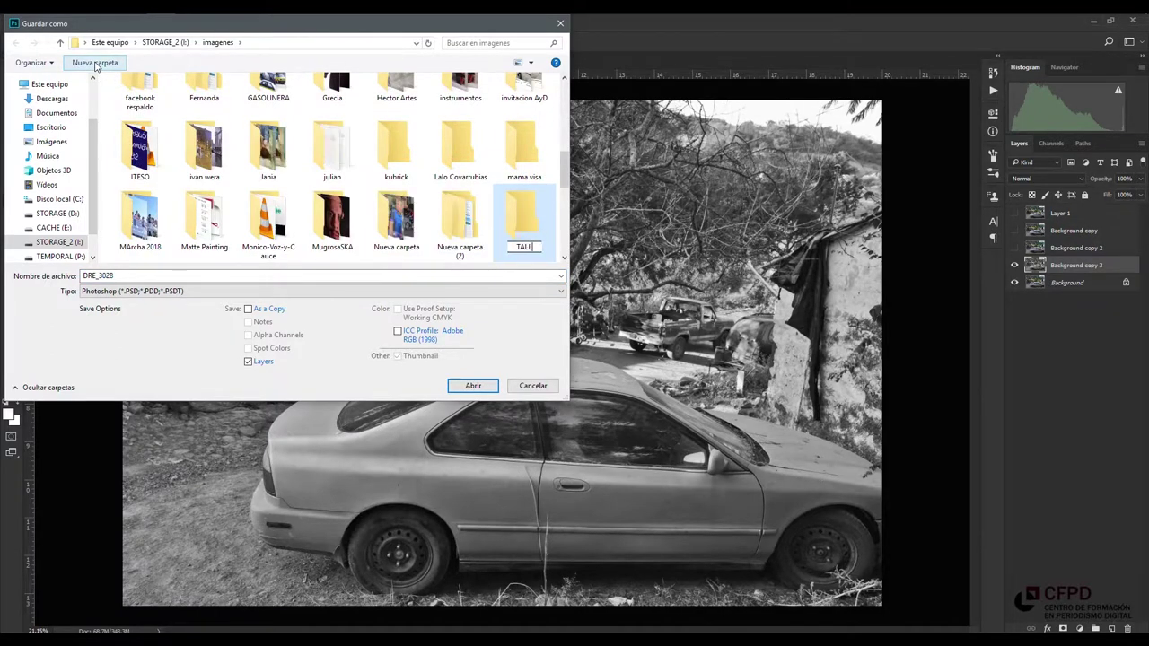
type("ER")
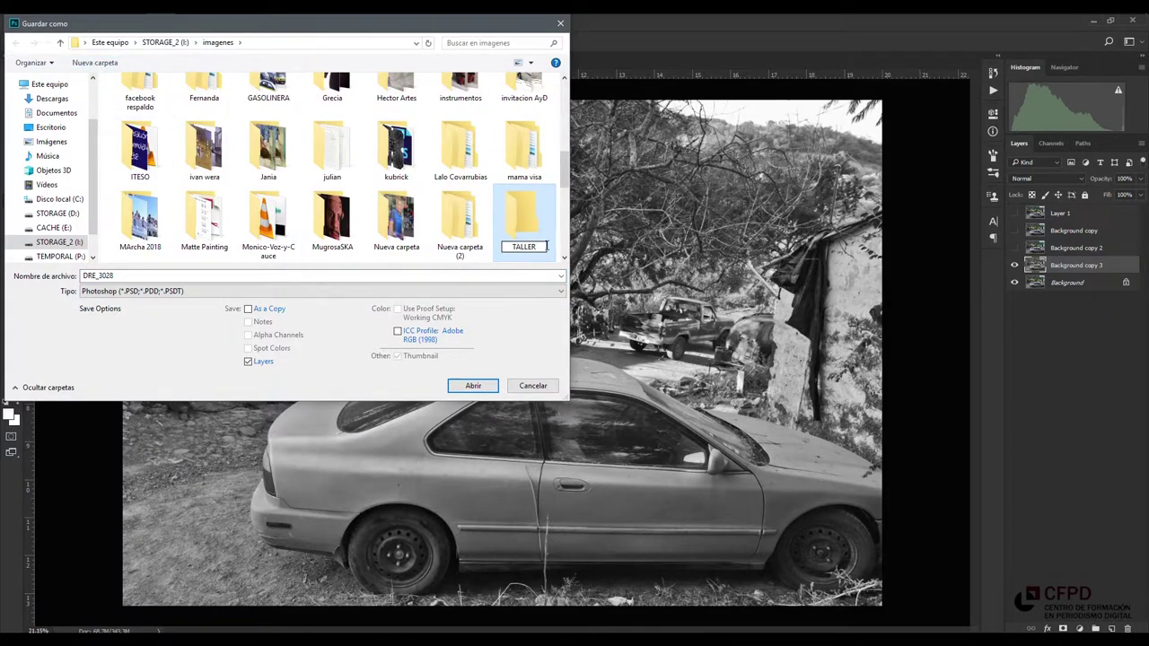
double_click(527, 224)
Step: Name the file 01-AUTOS-ABANDONADOS, set the format to JPEG, and save
left_click(116, 276)
double_click(114, 275)
type("01-AUTOS-ABANDONADOS")
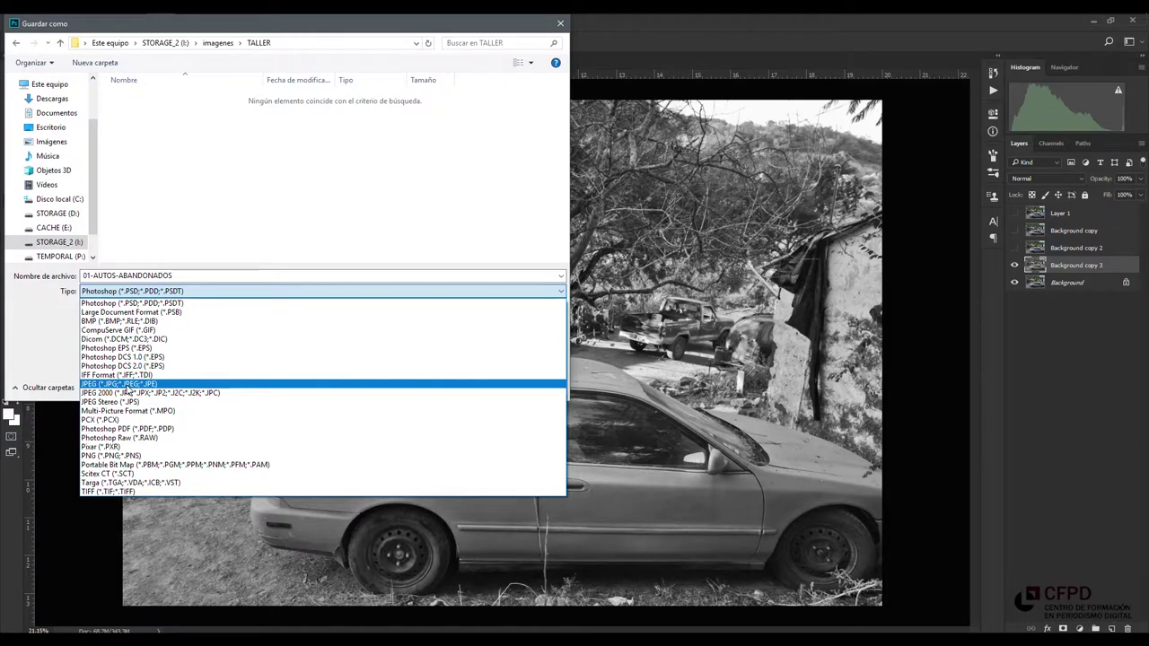
left_click(128, 384)
left_click(468, 388)
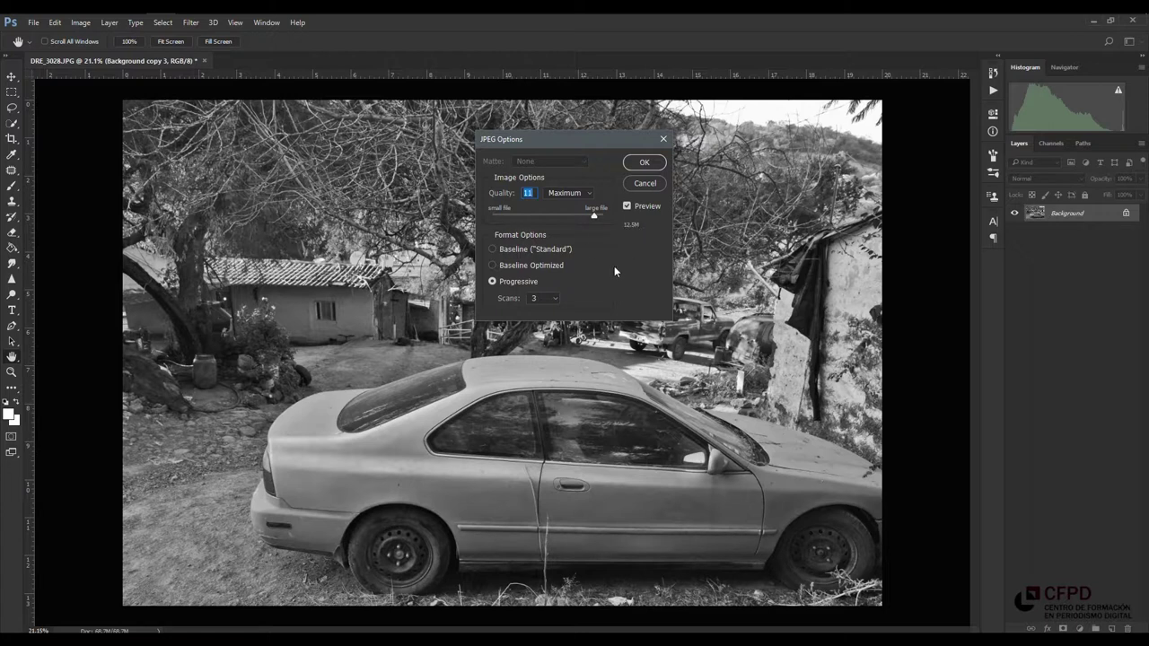
Step: Lower the JPEG quality preset and finish saving the black-and-white JPEG
left_click(587, 193)
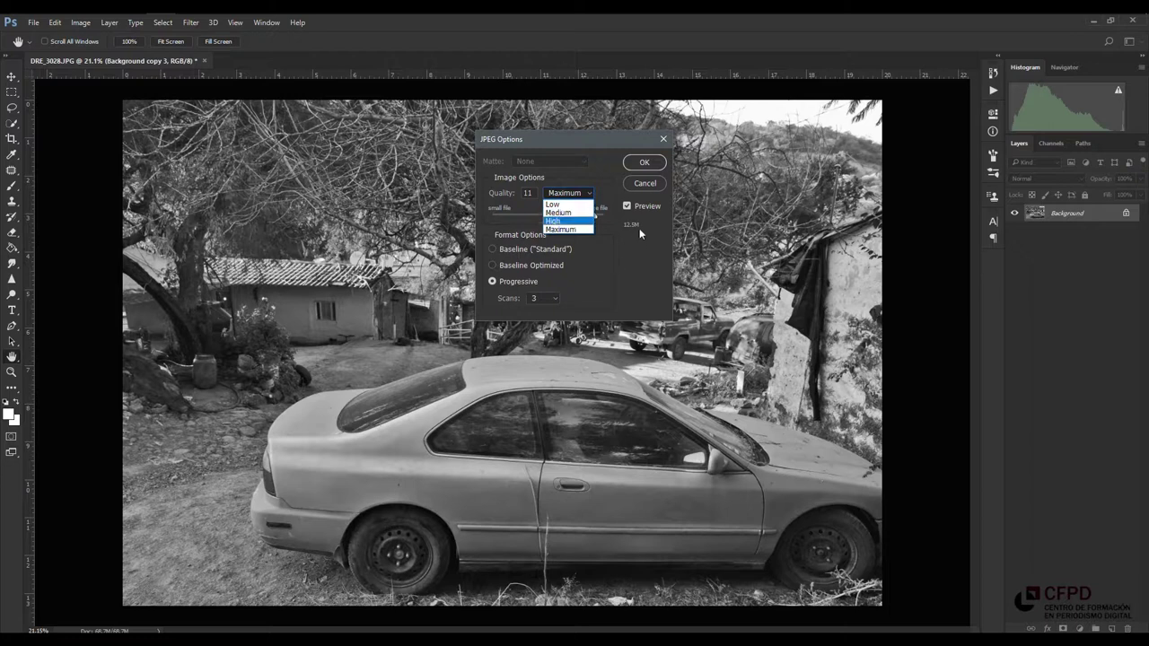
left_click(588, 212)
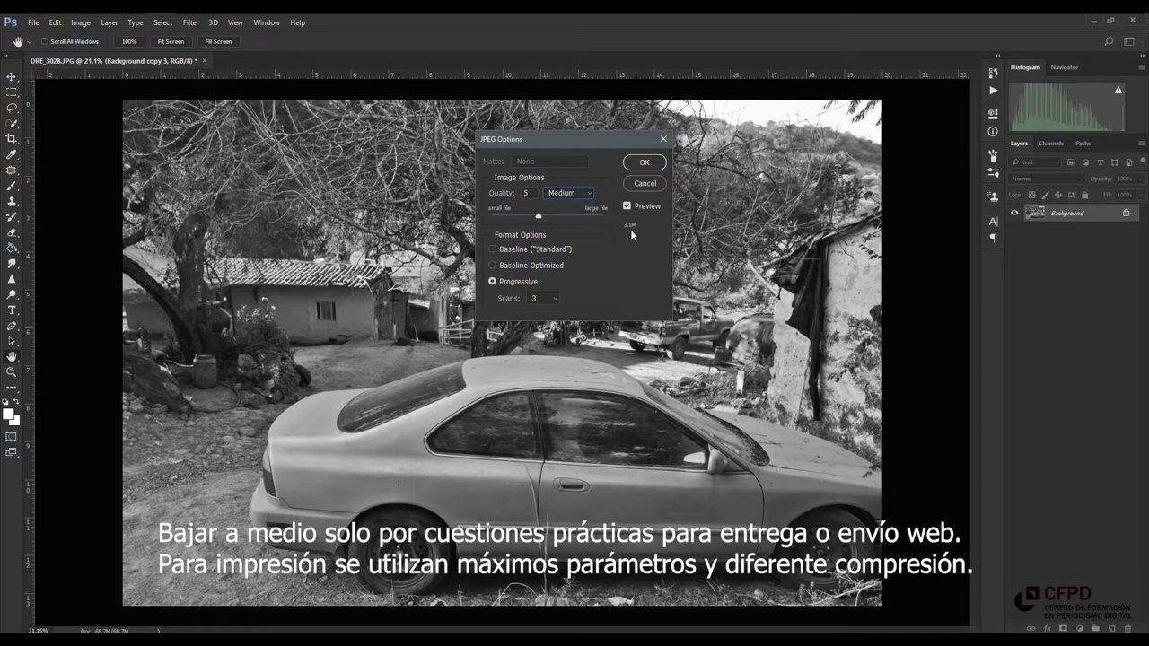
left_click(590, 193)
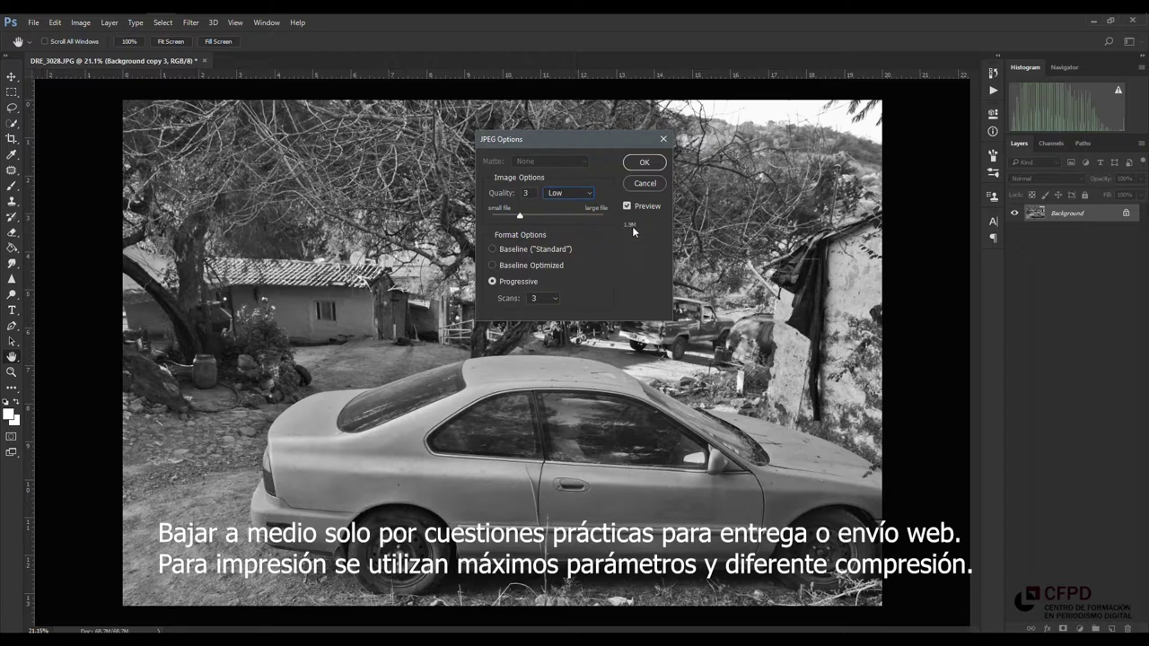
left_click(569, 193)
left_click(556, 215)
Step: Hide Background copy 3 and duplicate the colour Background as Background copy 4
left_click(1015, 265)
left_click(1062, 283)
key("ctrl+j")
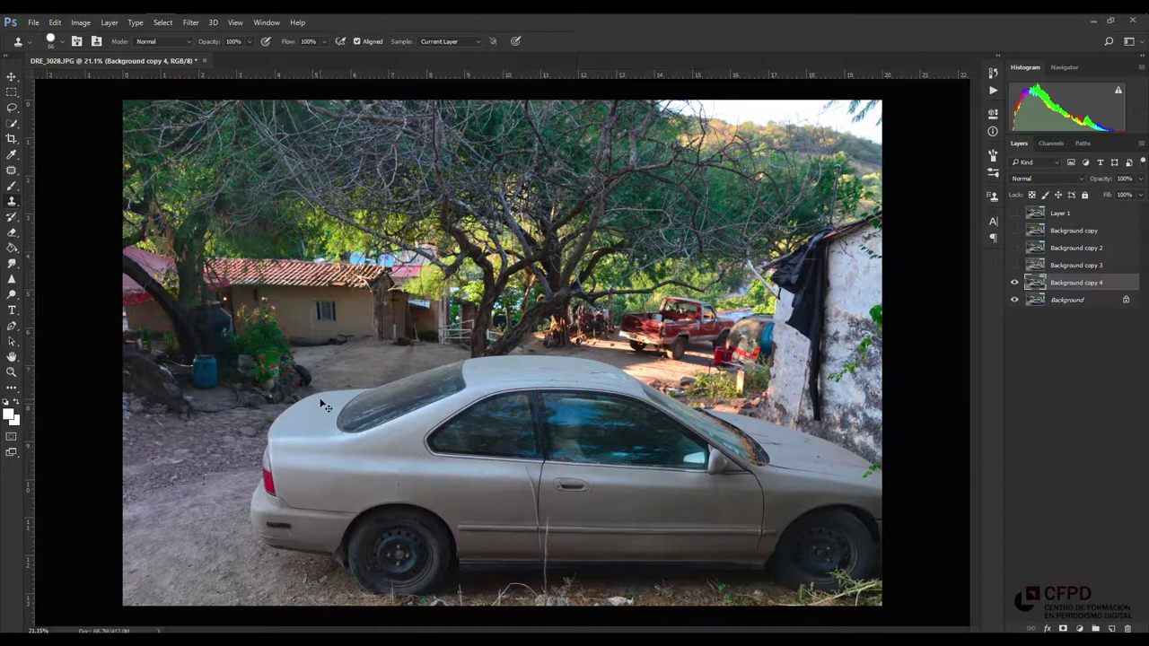
Step: Raise the Levels black point slightly on the colour layer to deepen its shadows
key("ctrl+l")
left_click_drag(146, 134, 164, 138)
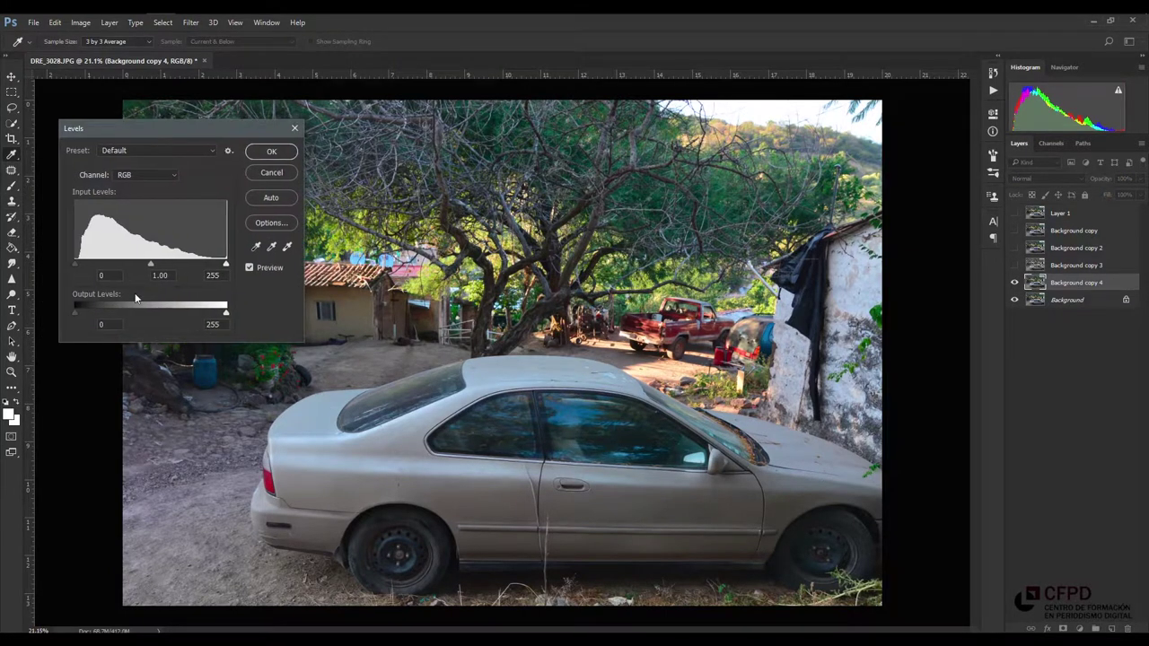
left_click_drag(76, 264, 83, 264)
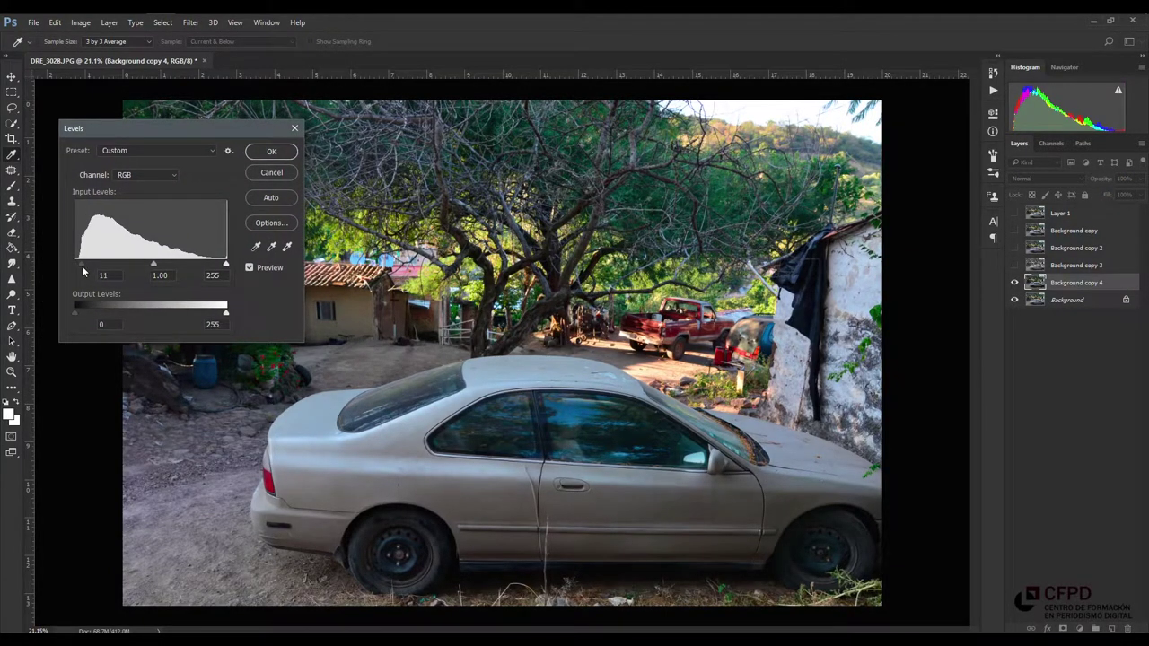
left_click(272, 151)
Step: Boost the colour layer's saturation to +4 with Hue/Saturation
left_click(80, 22)
mouse_move(99, 53)
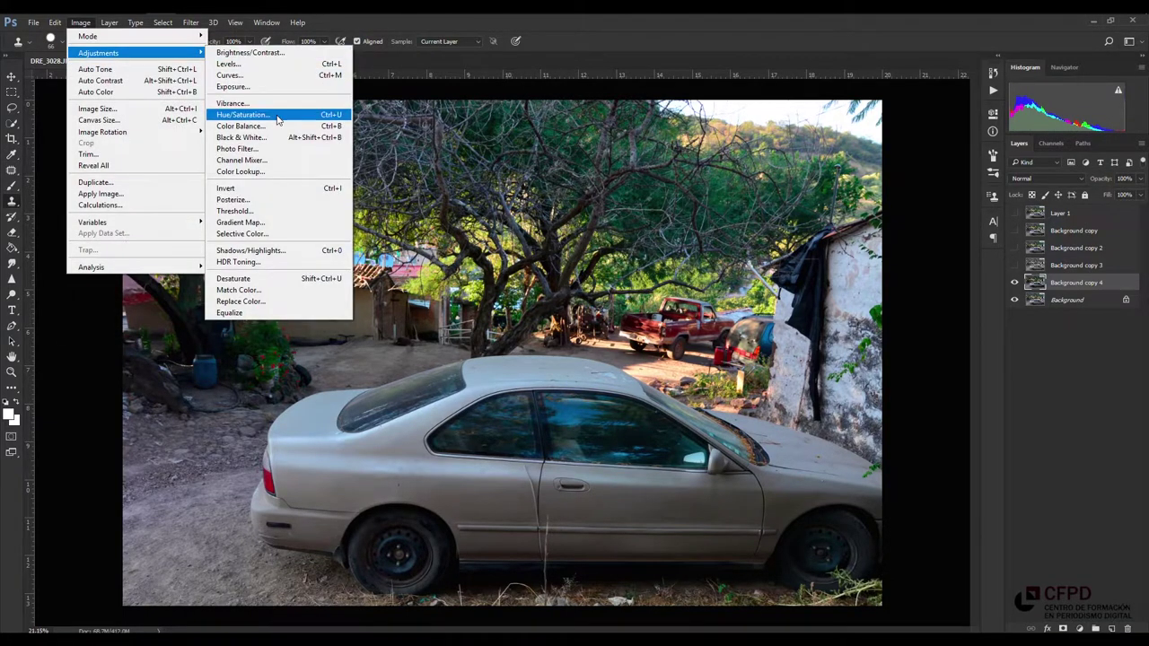
left_click(277, 122)
left_click_drag(849, 205, 850, 206)
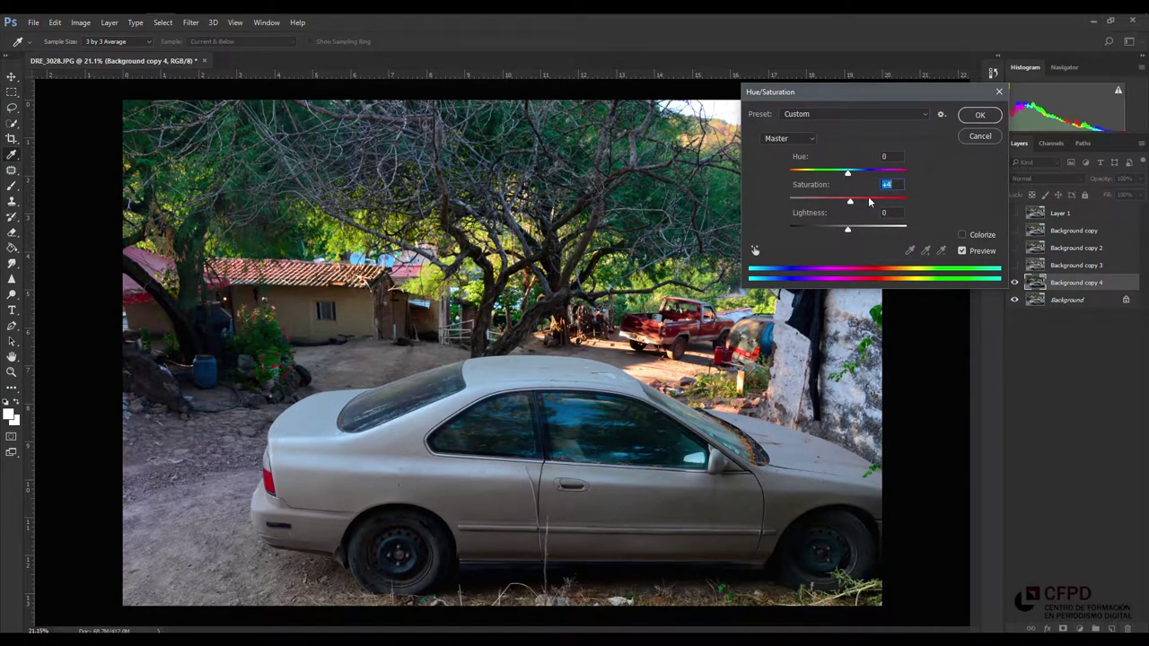
left_click(978, 115)
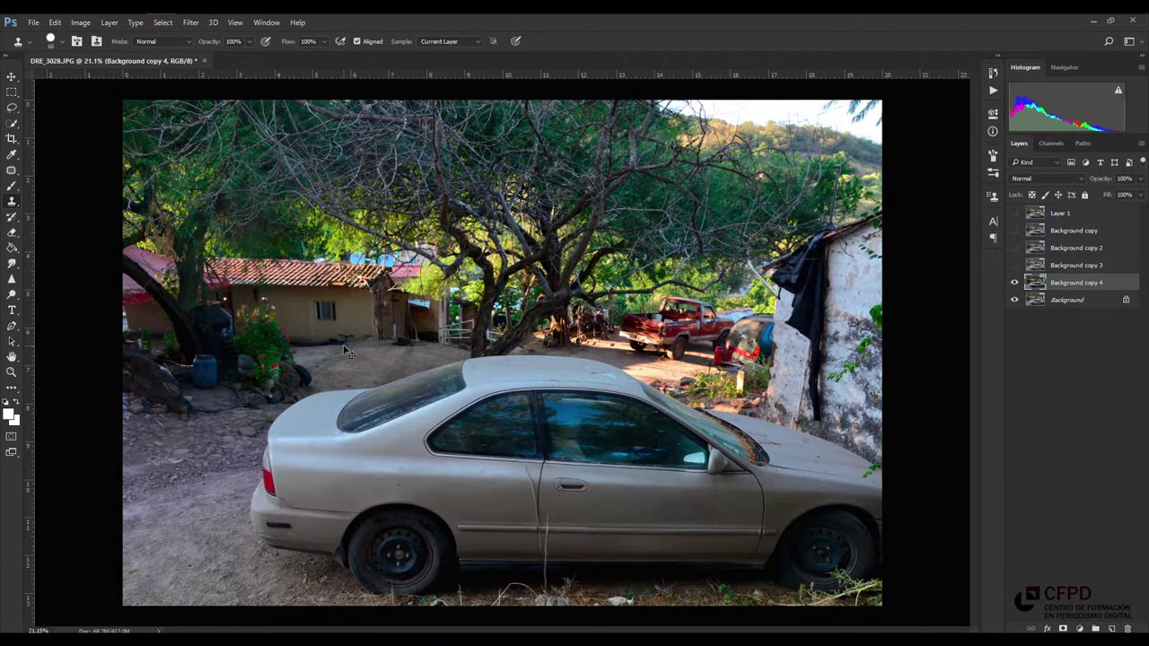
key("ctrl+alt+shift+h")
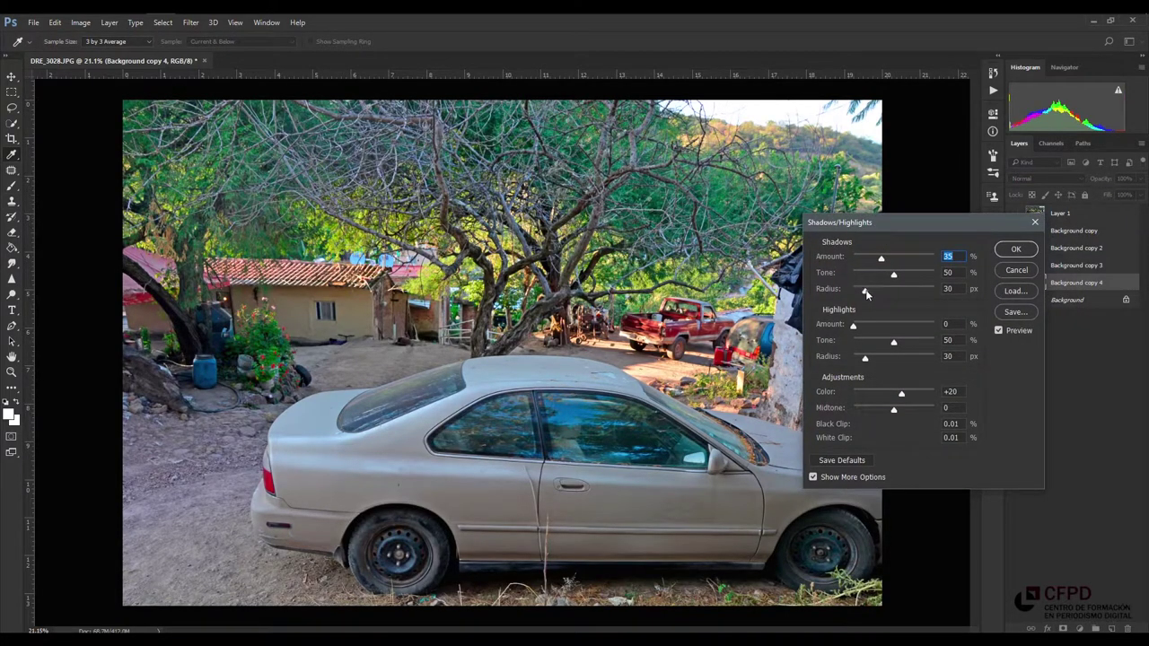
Step: Set the shadows radius to 70 px and midtone +29, compare with Preview, and apply
mouse_move(866, 294)
left_mouse_down()
mouse_move(881, 292)
mouse_move(864, 332)
mouse_move(885, 357)
left_mouse_up()
mouse_move(894, 410)
left_mouse_down()
mouse_move(905, 410)
mouse_move(842, 395)
mouse_move(904, 405)
left_mouse_up()
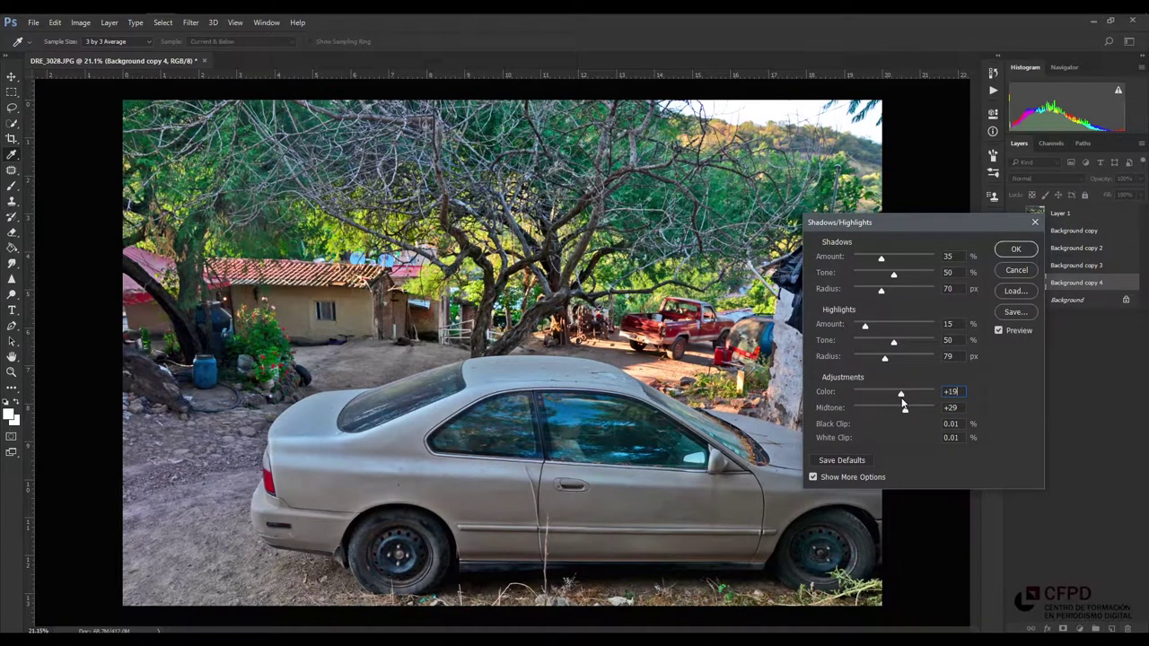
left_click(1000, 330)
left_click(1000, 330)
left_click(1000, 329)
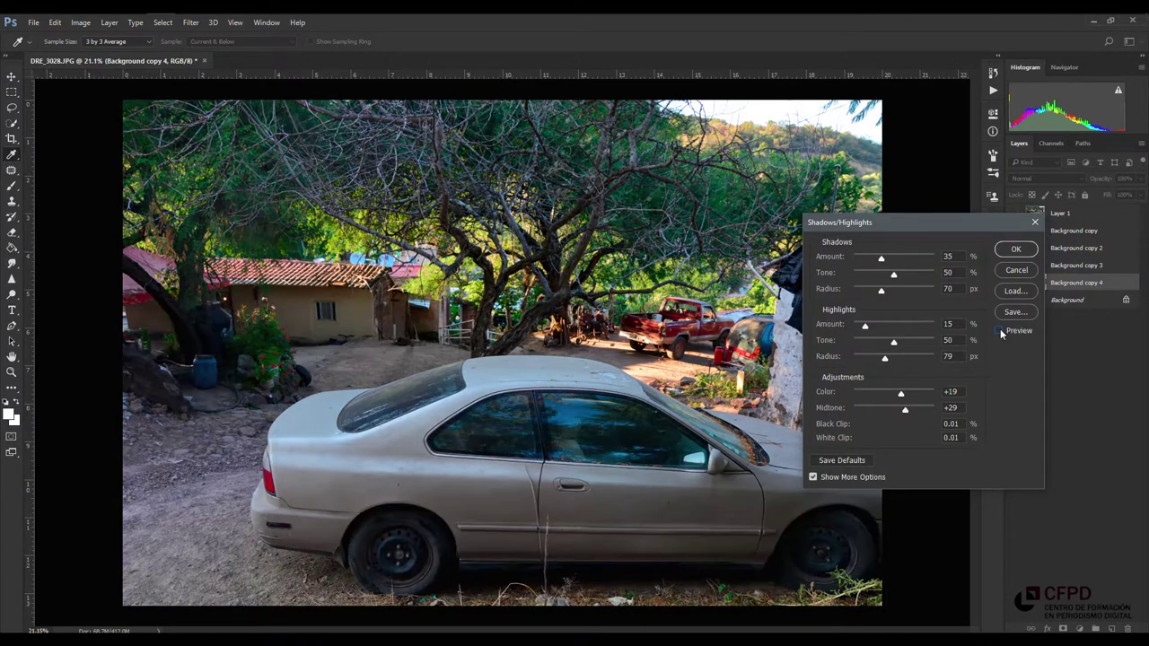
left_click(1000, 330)
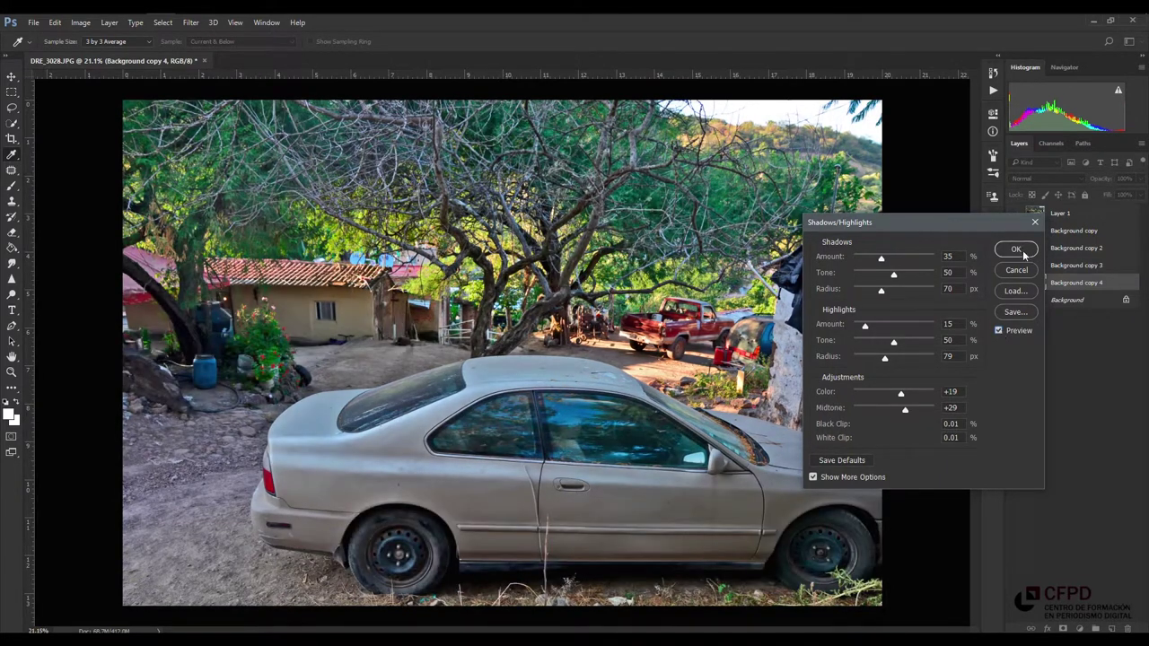
left_click(1016, 250)
key("s")
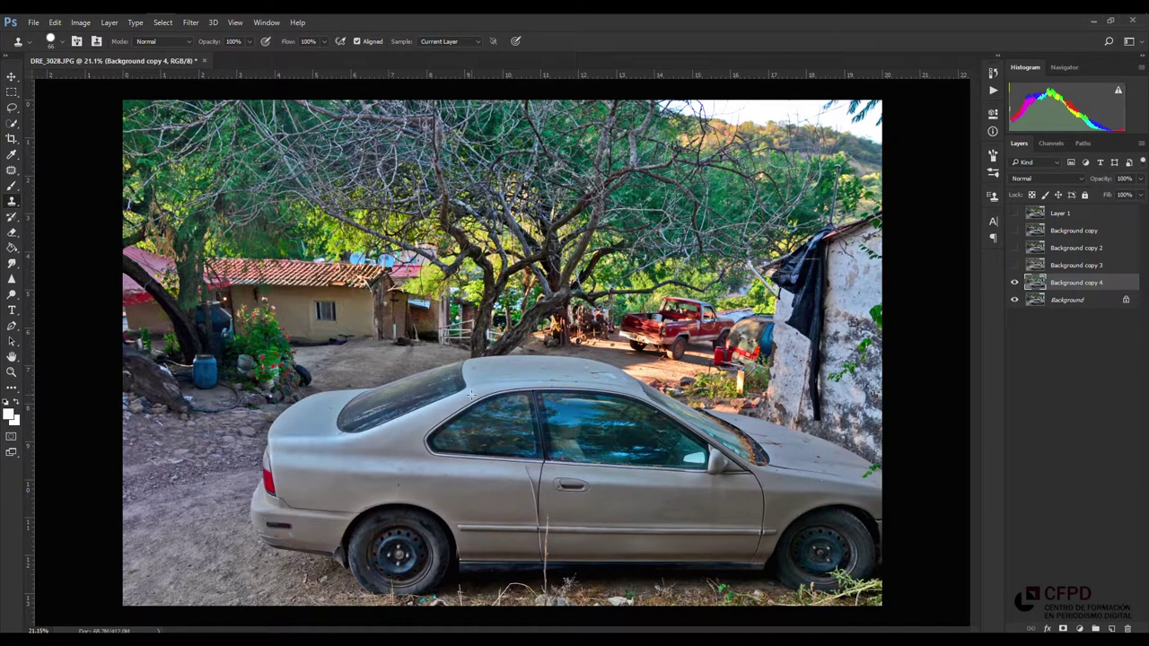
Step: Start Save As and navigate into the TALLER folder
left_click(33, 23)
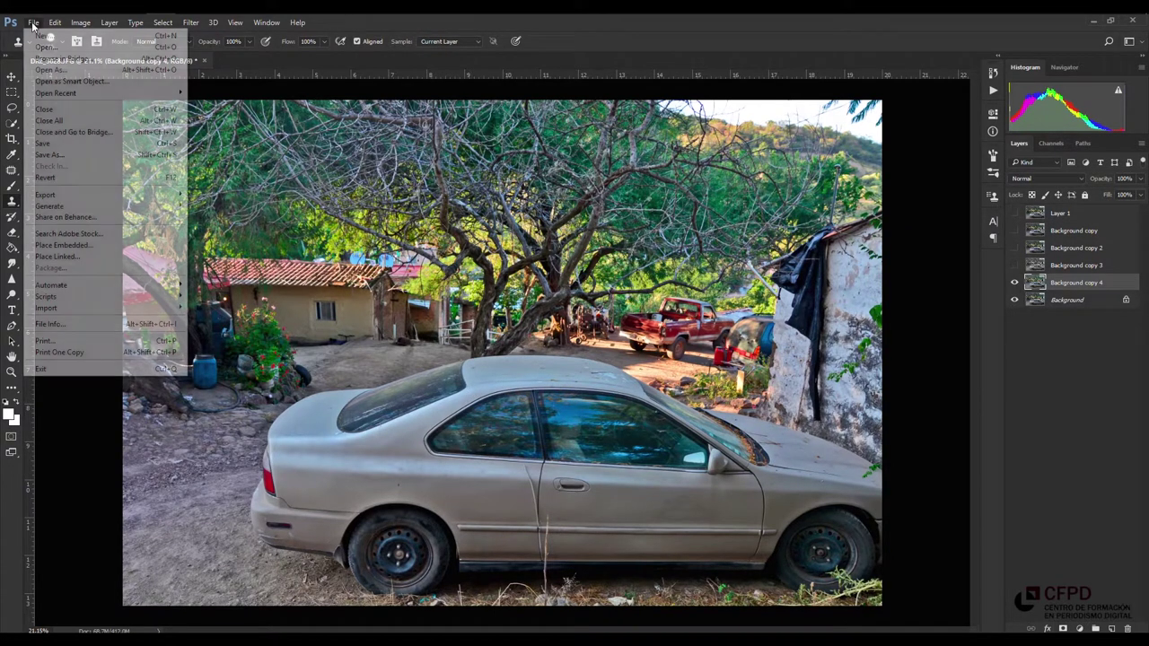
left_click(72, 155)
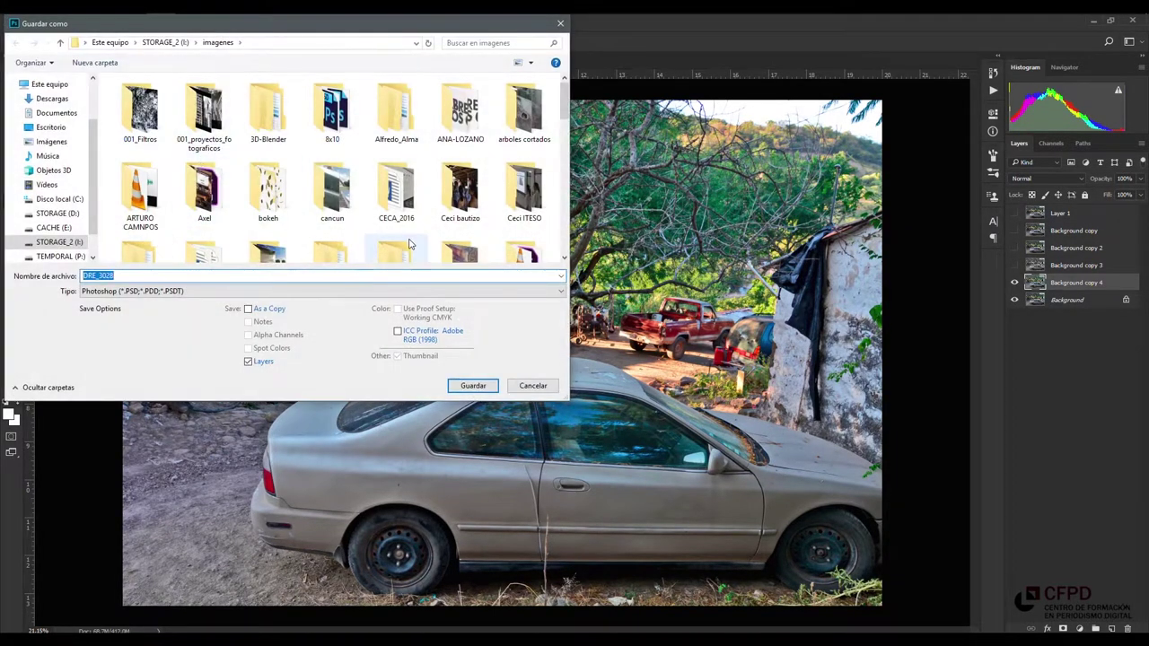
scroll(409, 242, "down", 1)
scroll(408, 243, "down", 2)
scroll(409, 242, "down", 2)
scroll(409, 242, "down", 2)
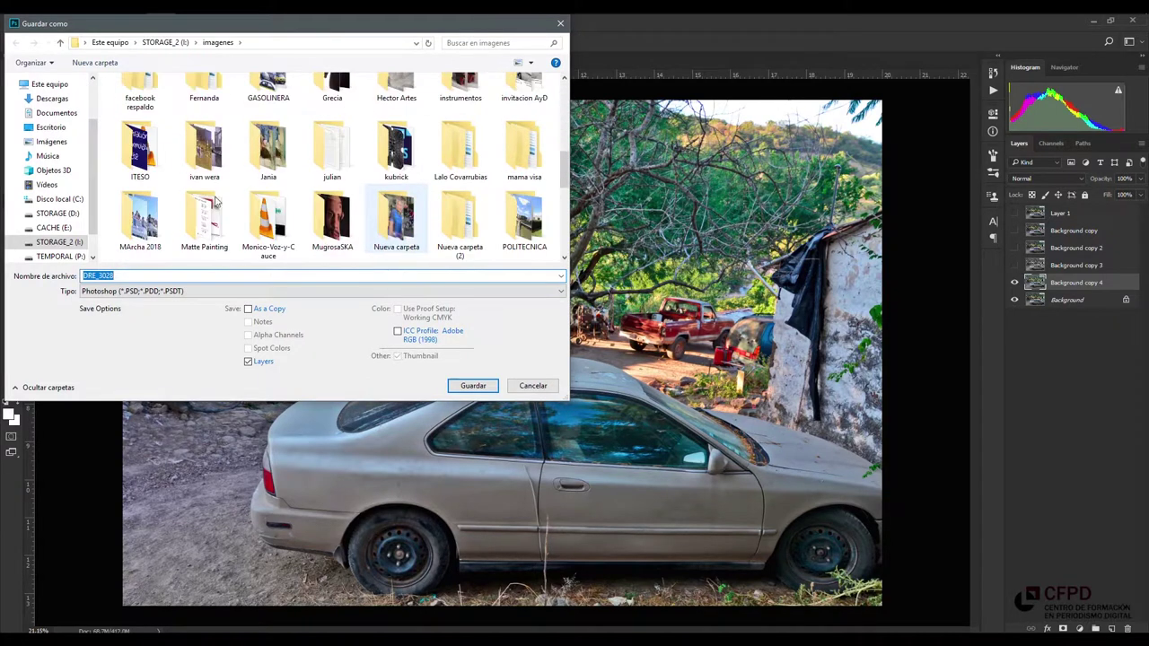
scroll(369, 236, "down", 1)
scroll(367, 247, "down", 1)
scroll(377, 238, "down", 1)
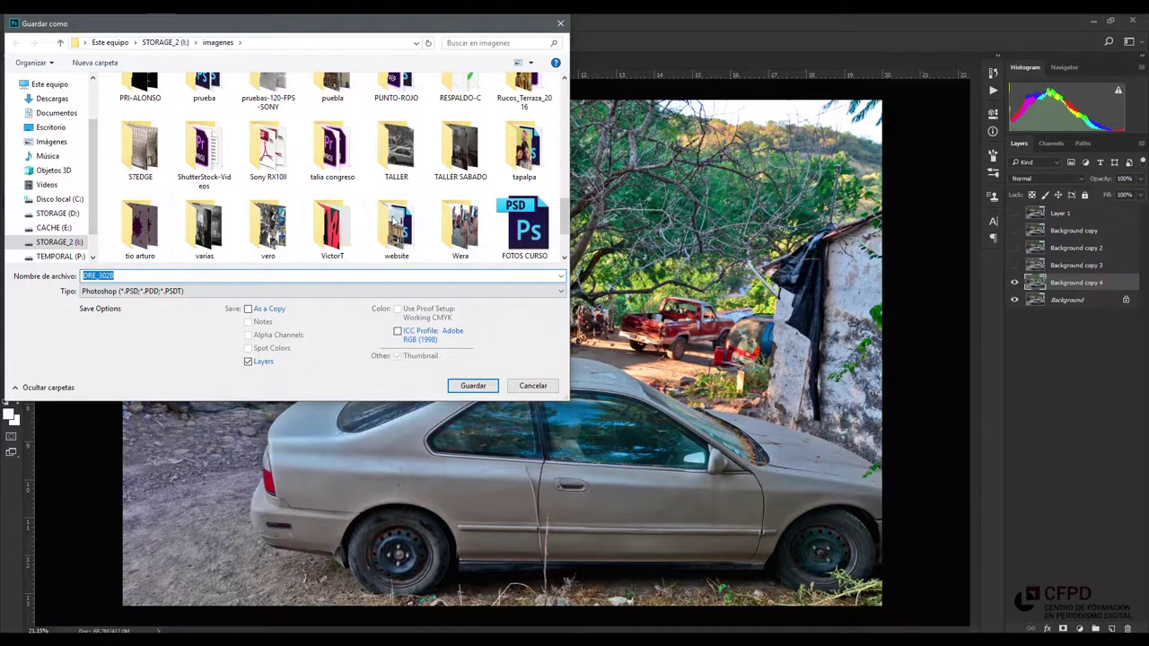
double_click(405, 155)
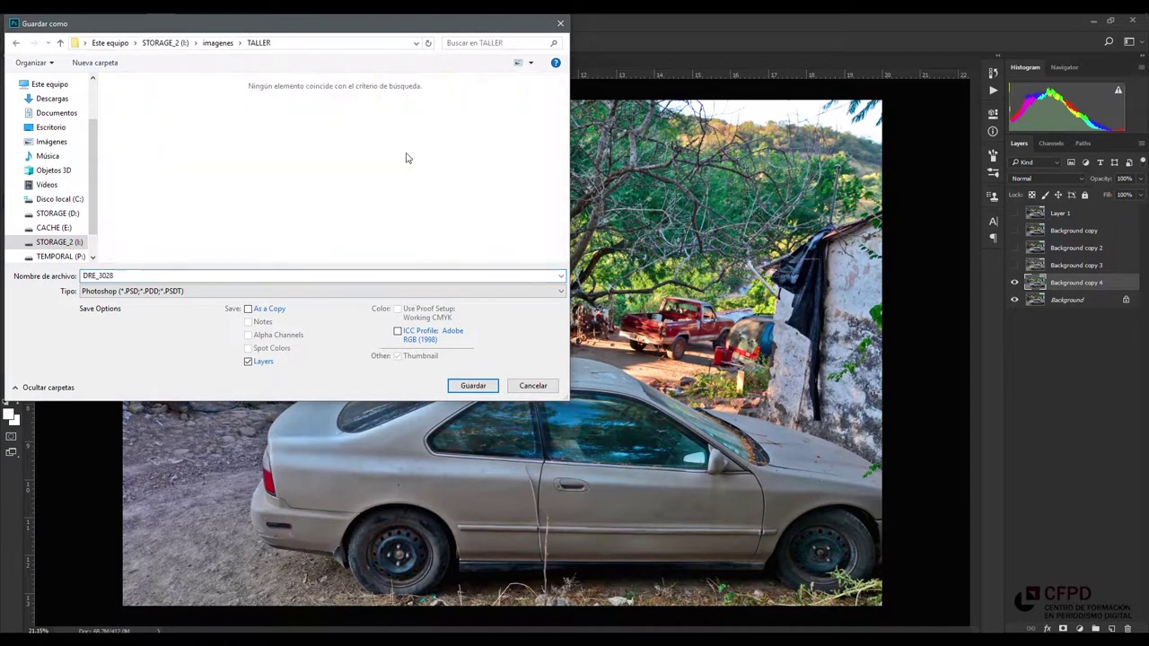
Step: Save as JPEG named 02-AUTOS-ABANDONADO-COLOR, accept the JPEG options, and close the document
left_click(135, 291)
left_click(144, 385)
double_click(132, 276)
type("02-")
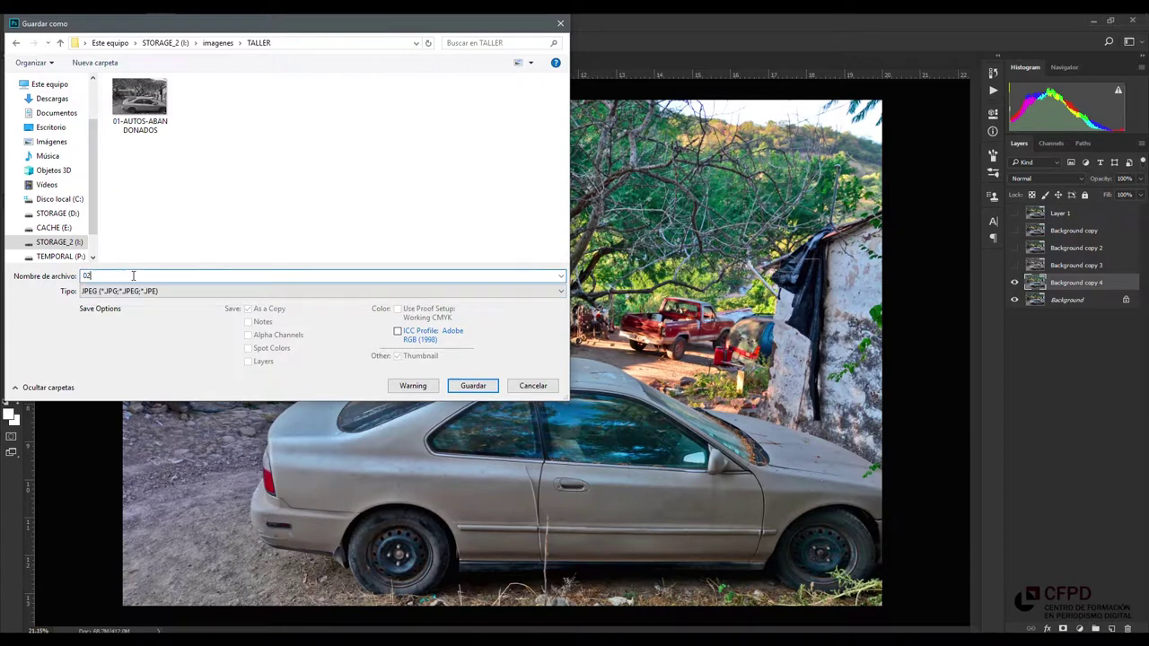
type("AUTOS-ABANDONADO-COLOR")
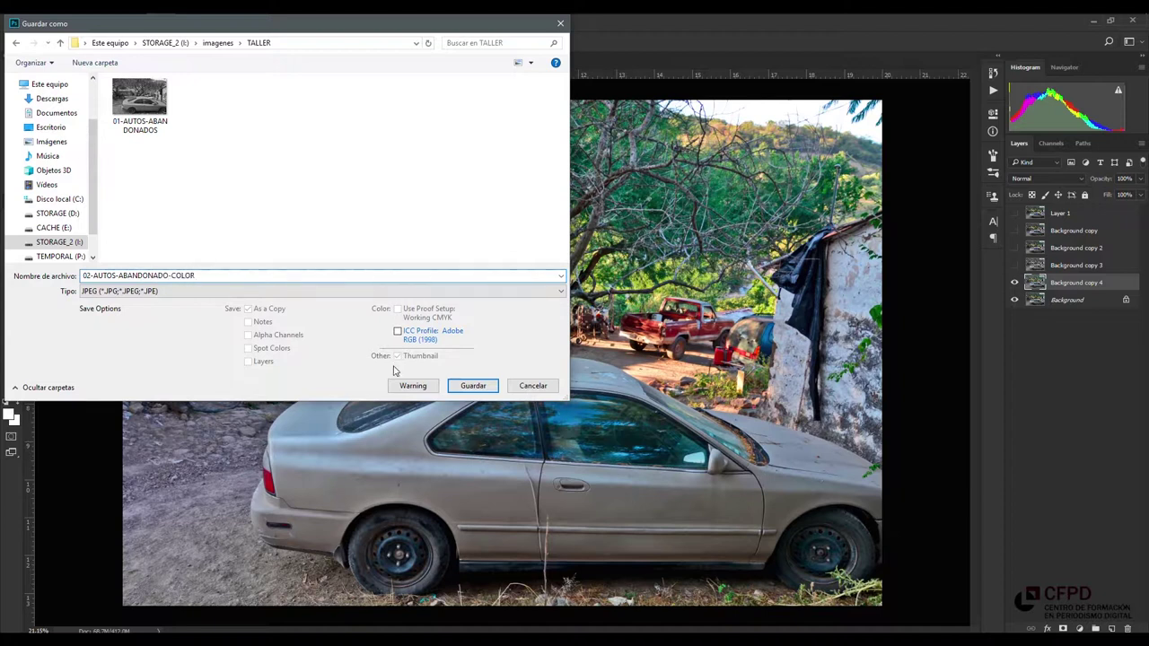
left_click(472, 386)
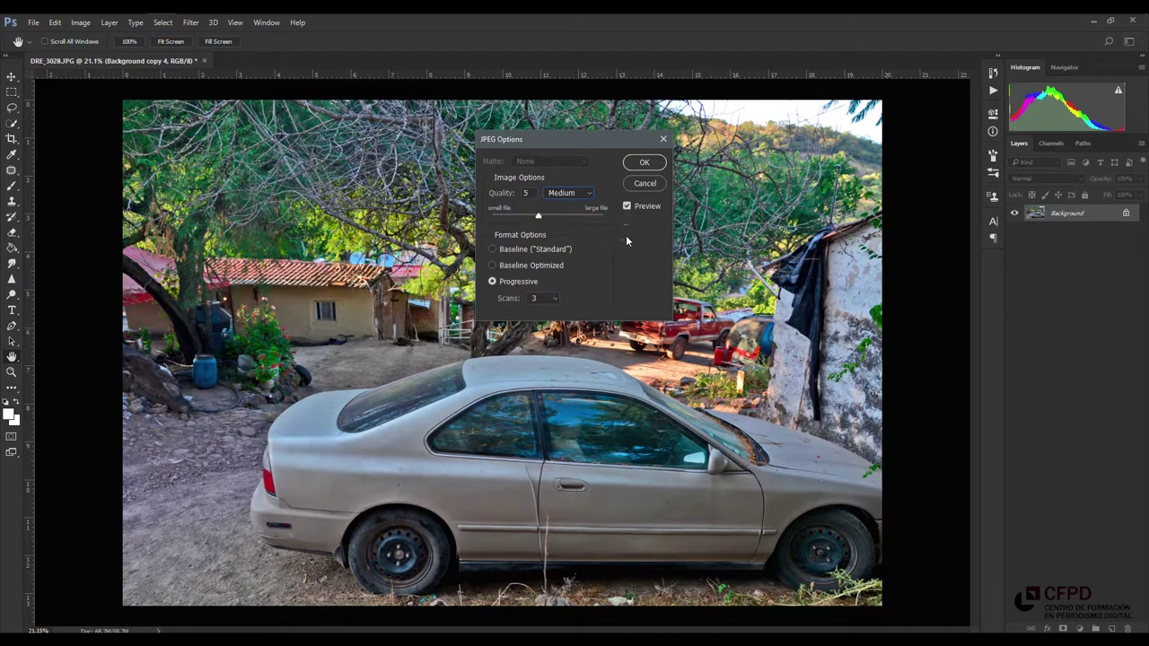
left_click(647, 165)
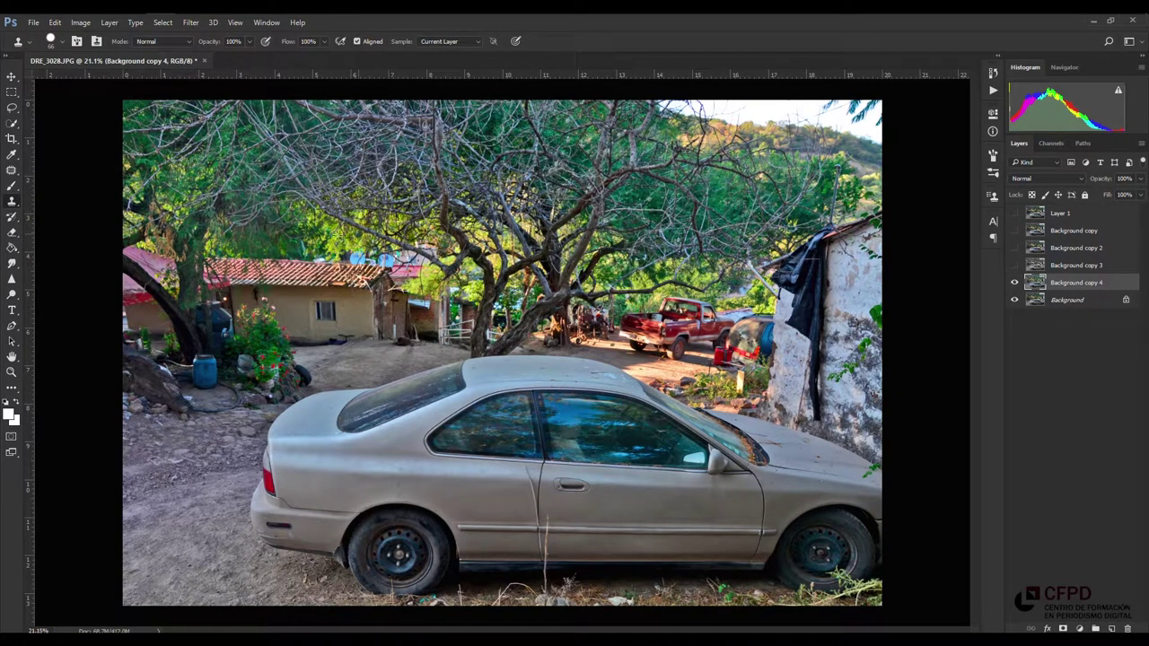
left_click(205, 60)
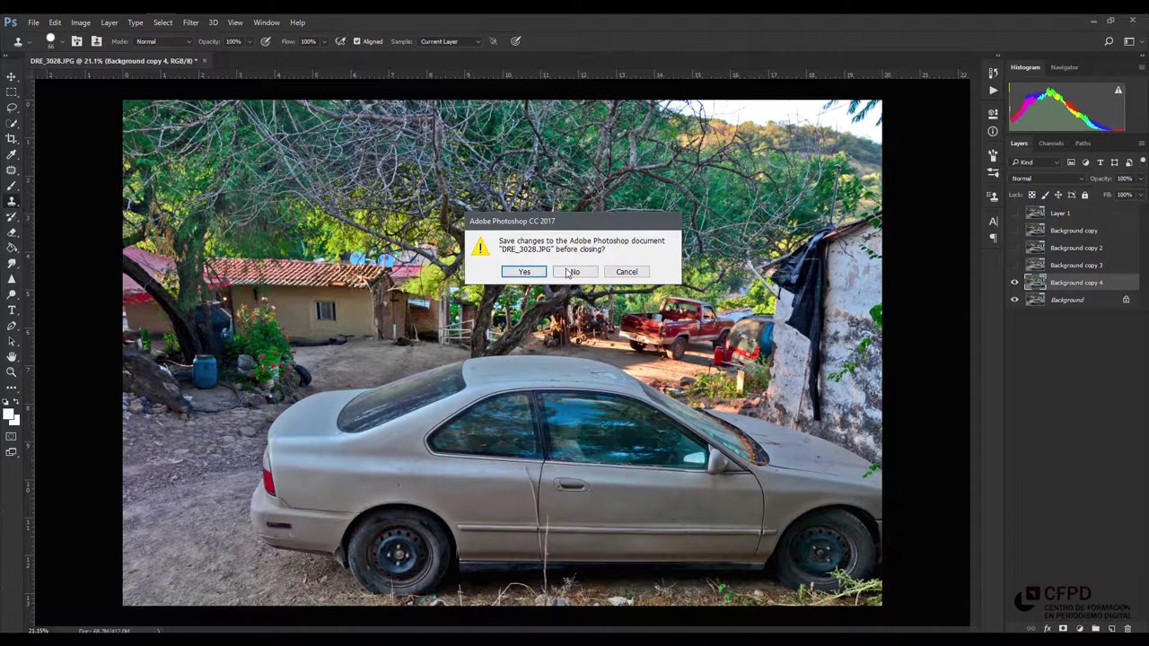
Step: Close DRE_3028.JPG, declining to save changes to the original
left_click(572, 273)
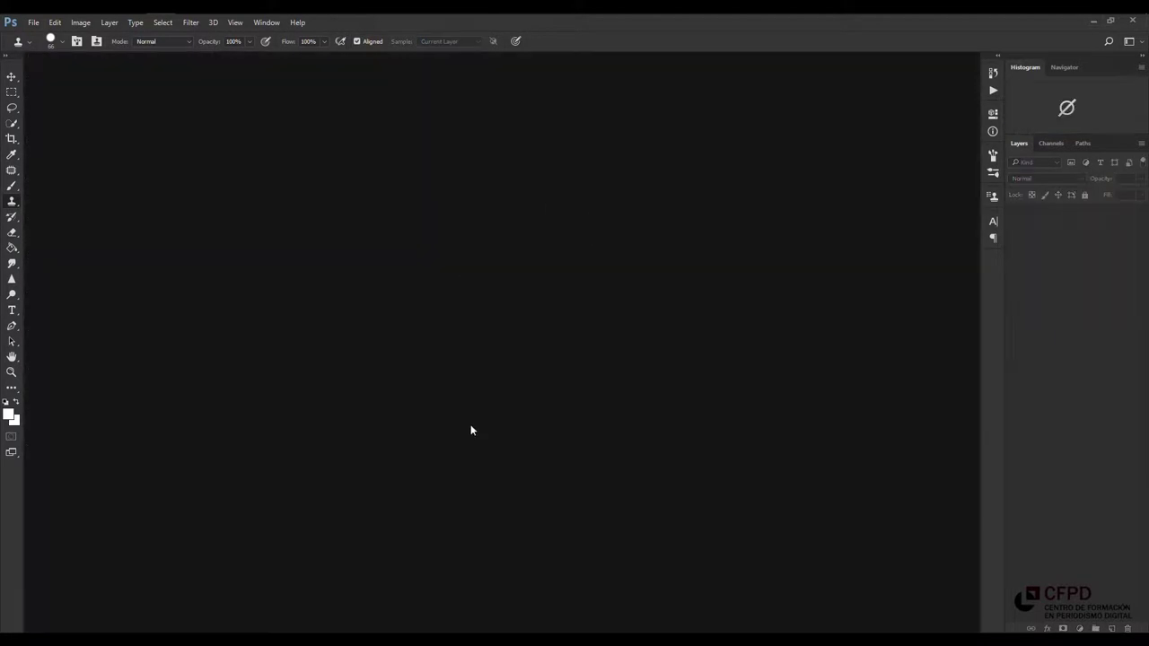
key("alt+Tab")
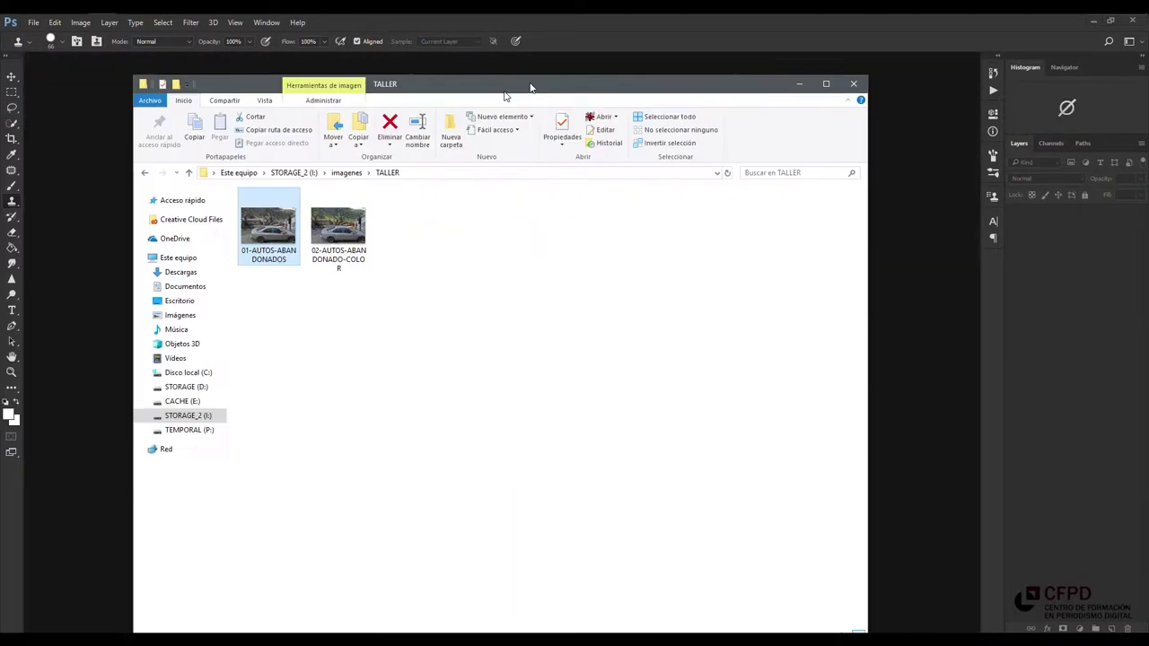
double_click(429, 258)
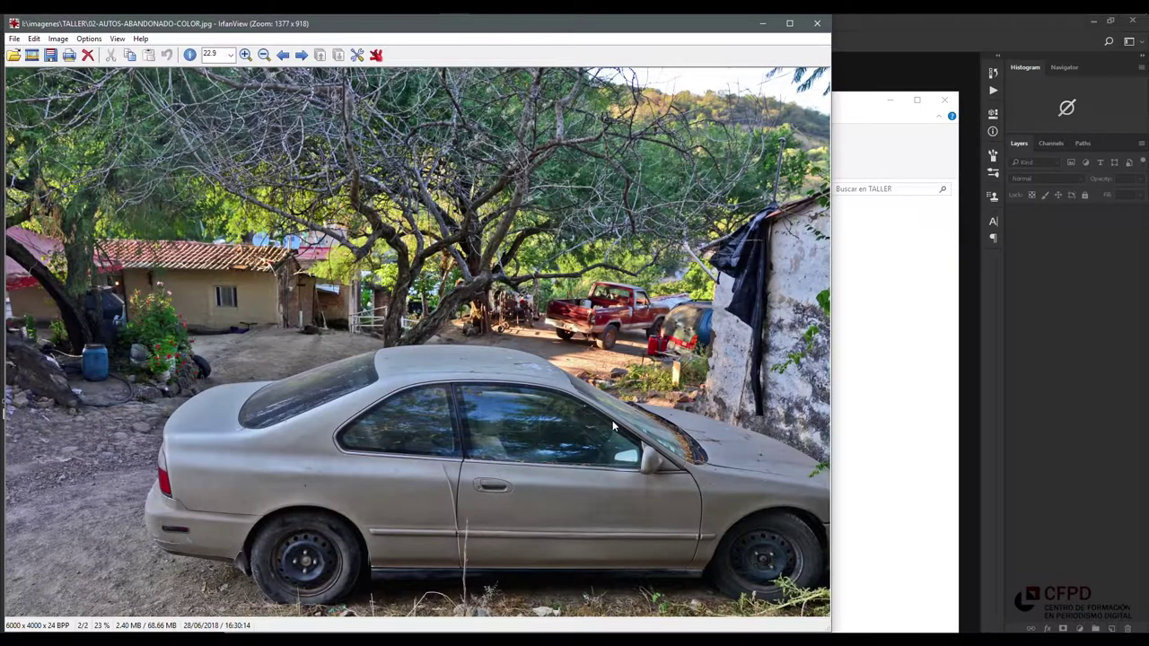
key("Left")
key("Right")
key("Left")
left_click(817, 25)
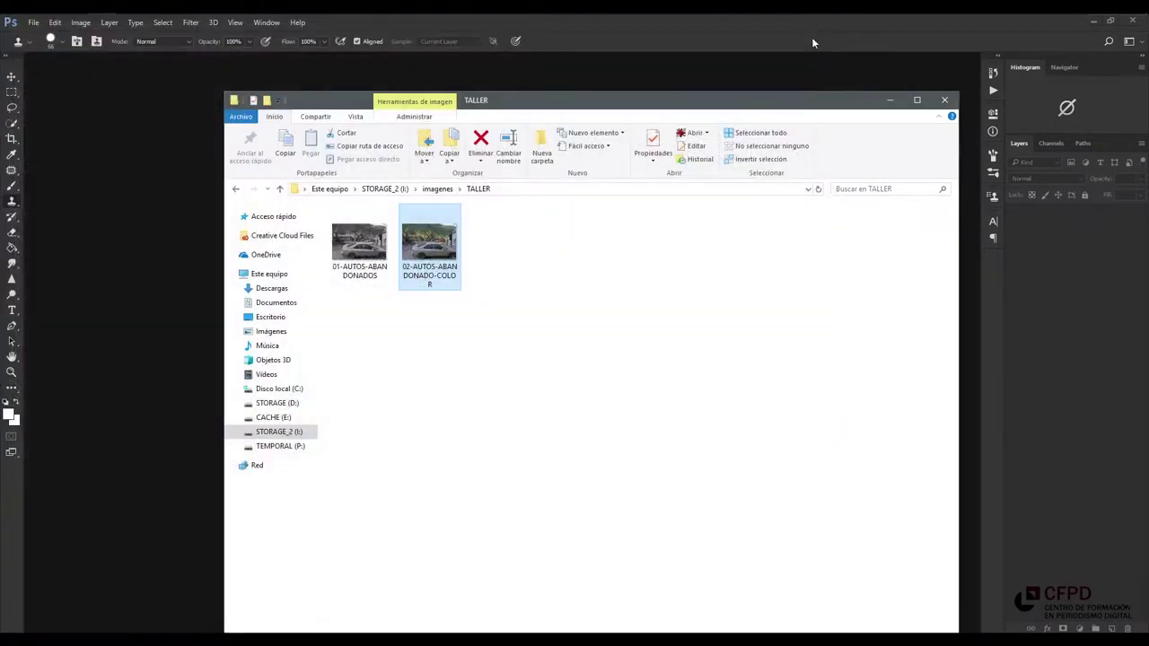
left_click(945, 99)
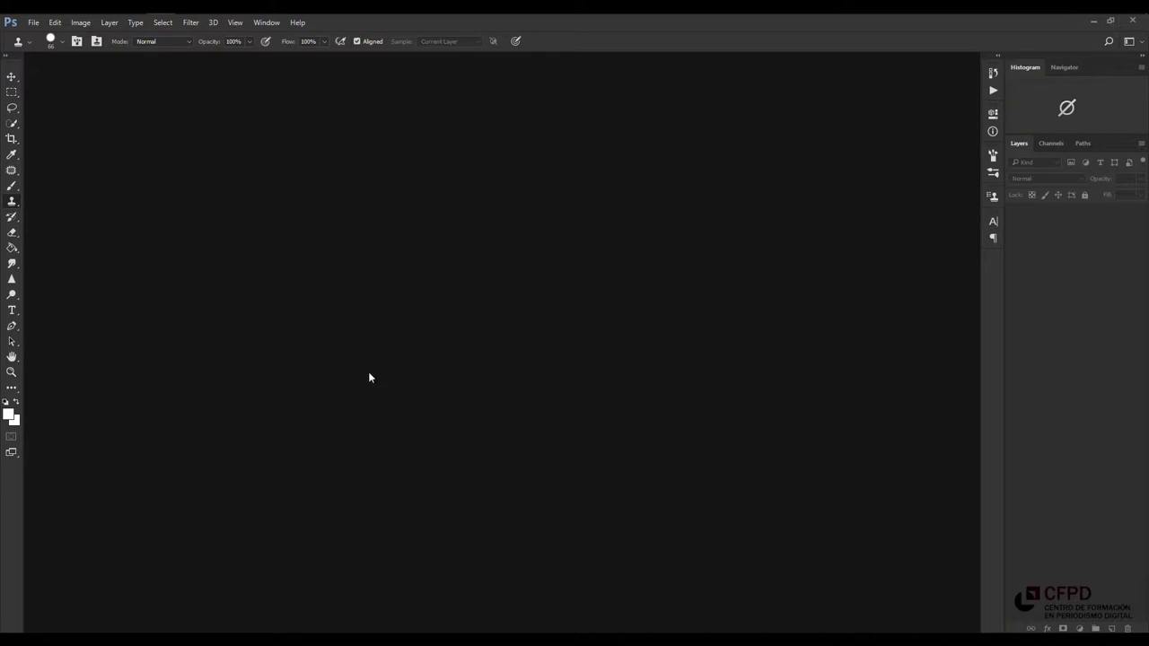